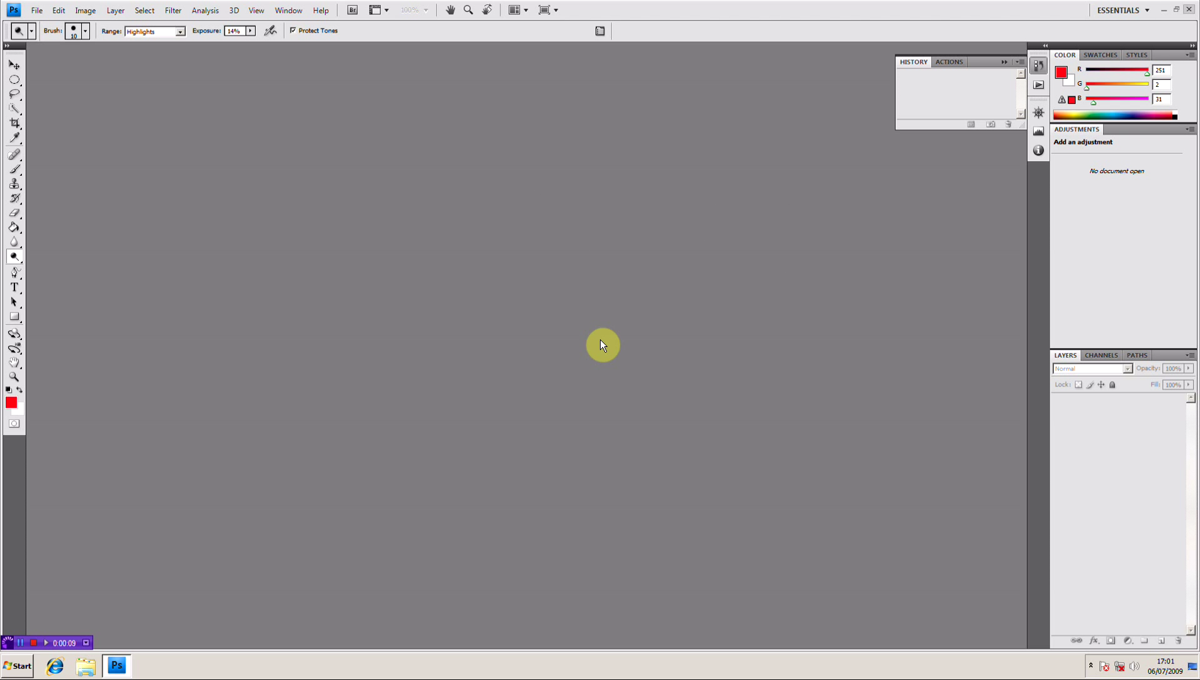
# Open Nissan-370Z_2009_1600x1200_wallpaper_04.jpg from the DCM Files folder
pyautogui.click(36, 10)
pyautogui.click(49, 35)
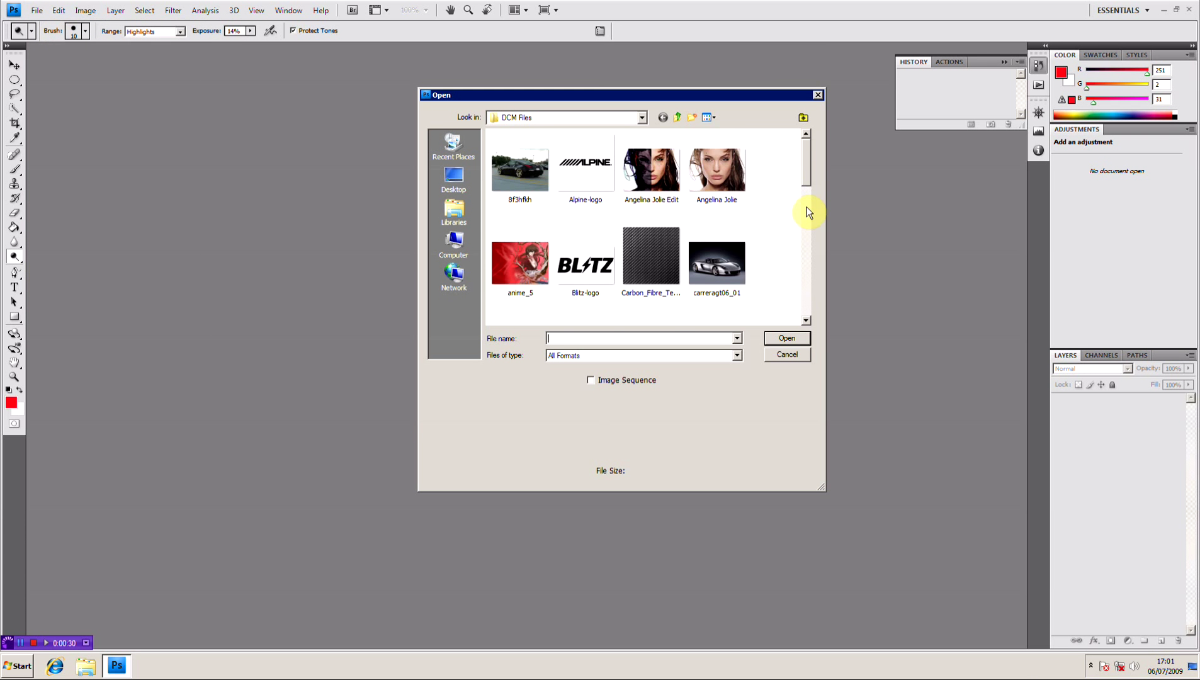
pyautogui.scroll(-5, 806, 207)
pyautogui.doubleClick(512, 195)
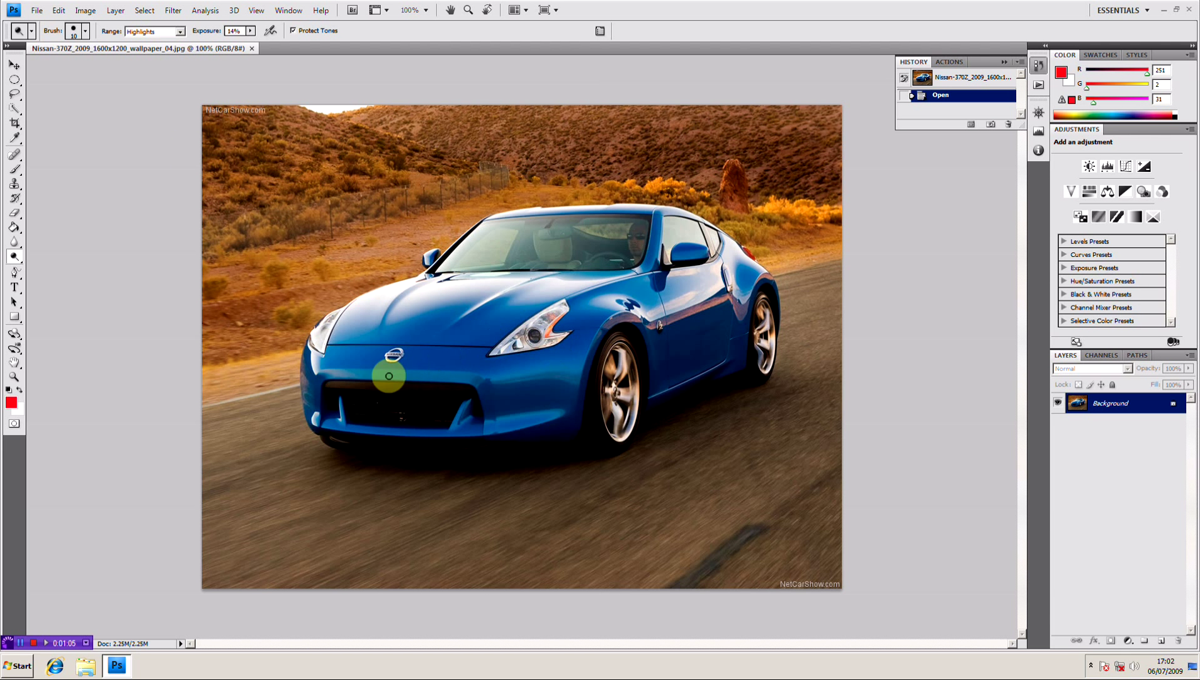
# Open 8f3hfkh.jpg as a second document and compare it with the Nissan photo
pyautogui.click(37, 10)
pyautogui.click(55, 37)
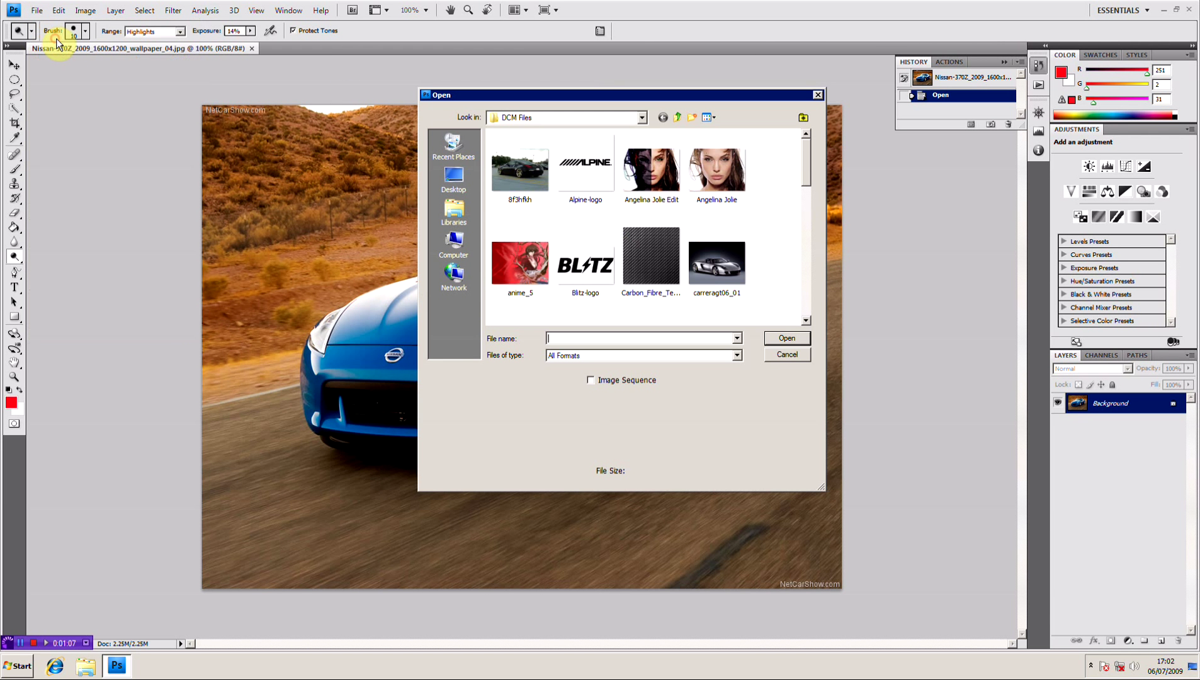
pyautogui.click(534, 166)
pyautogui.doubleClick(535, 162)
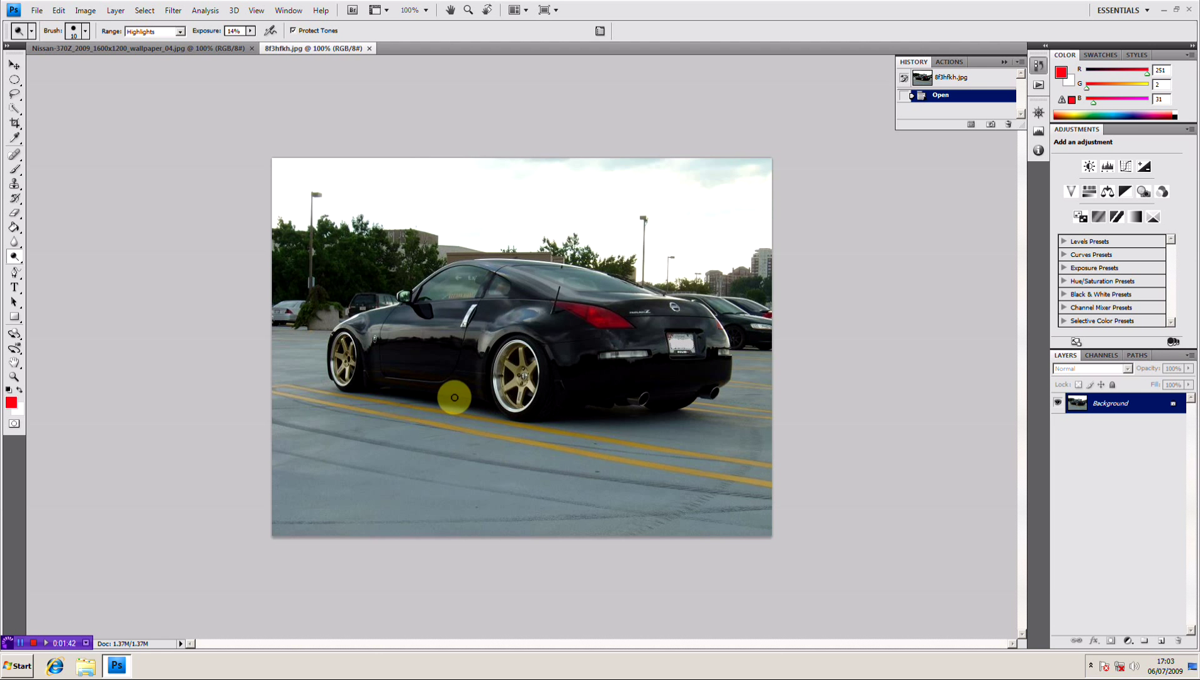
pyautogui.click(119, 48)
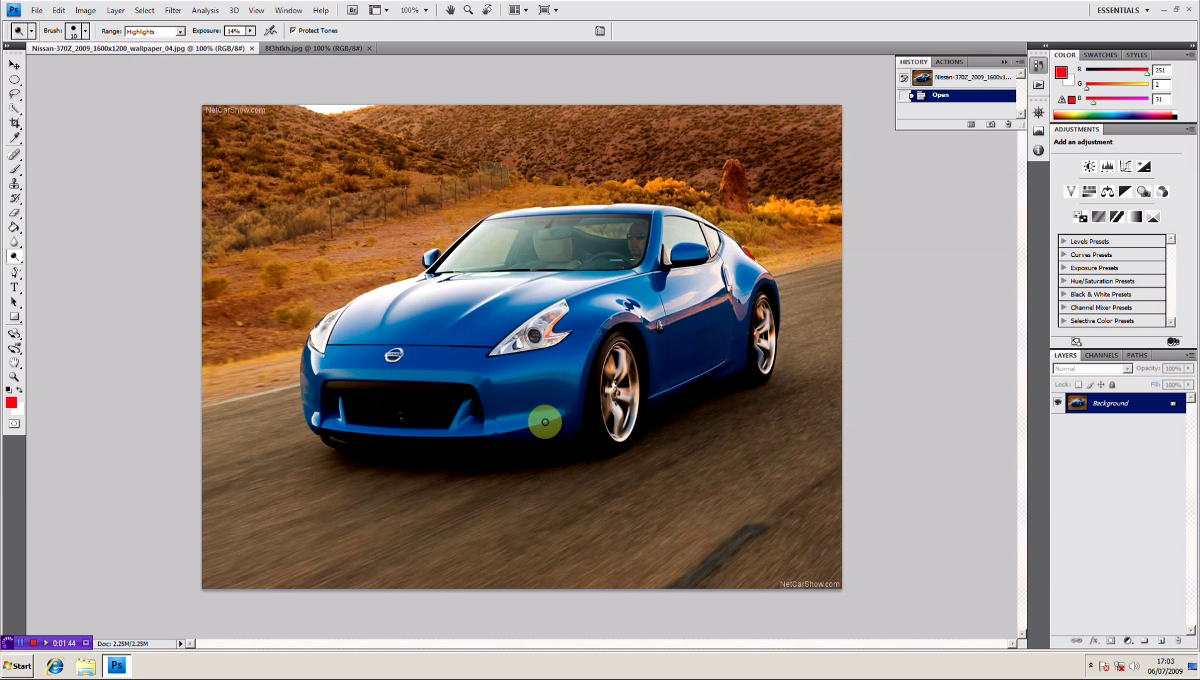
pyautogui.click(284, 48)
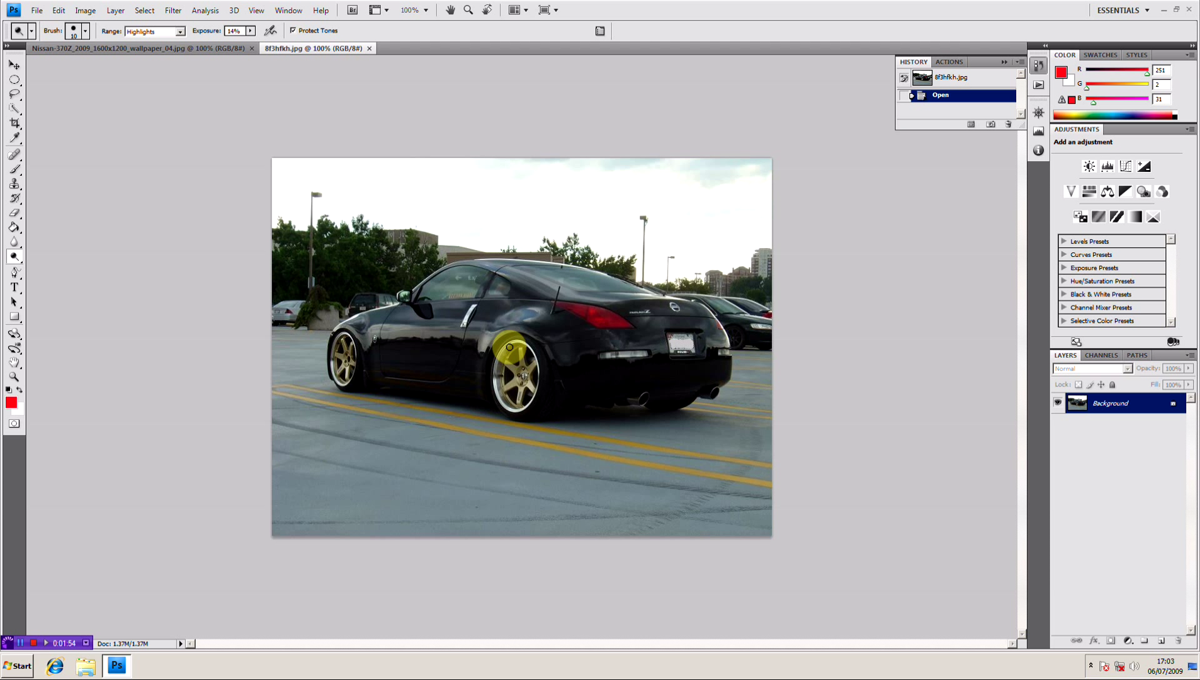
# Flip the 8f3hfkh.jpg canvas horizontally so the car faces right, then compare with the Nissan photo
pyautogui.click(93, 14)
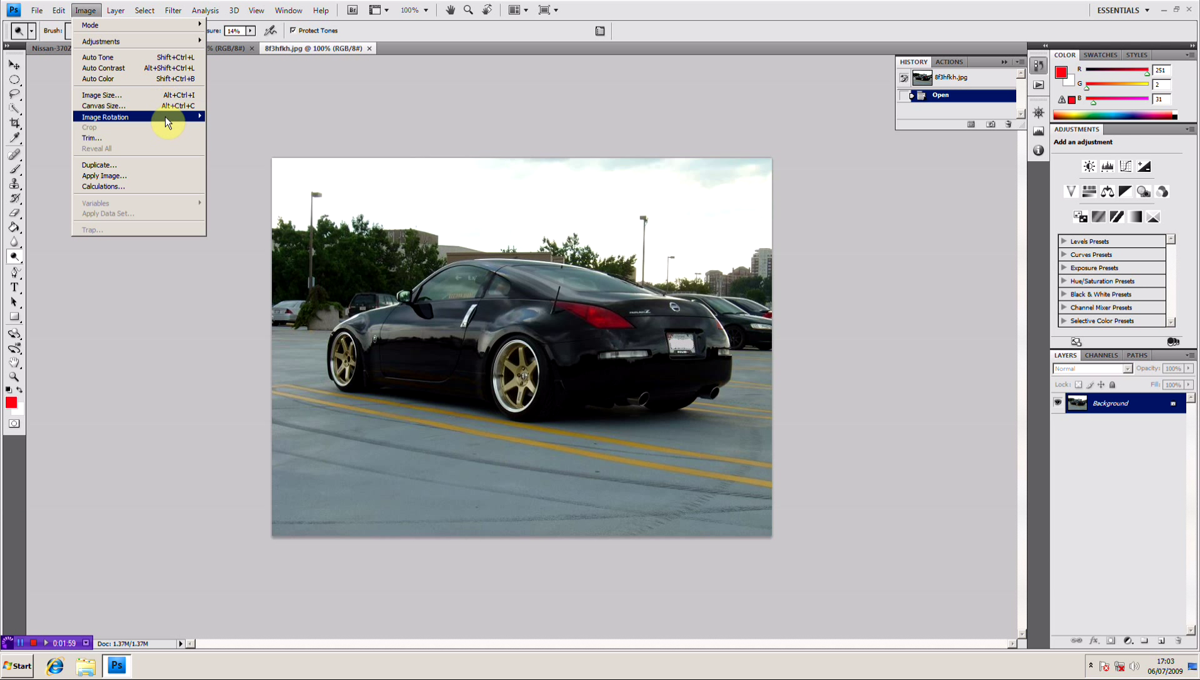
pyautogui.moveTo(165, 116)
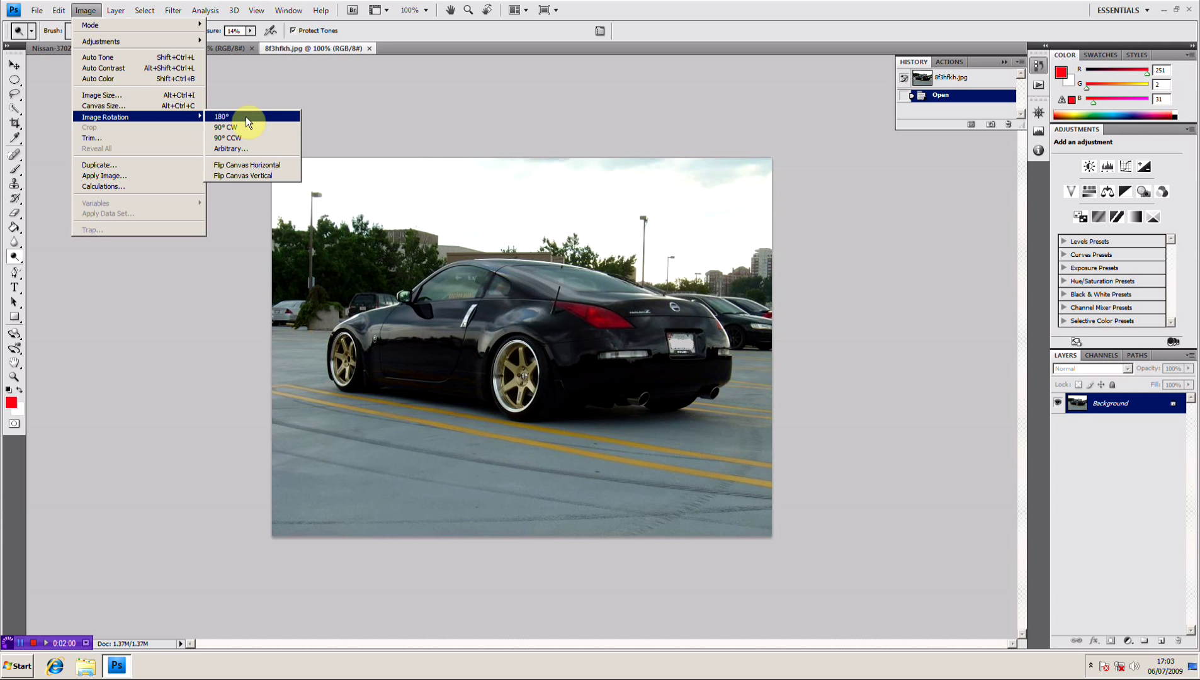
pyautogui.click(277, 165)
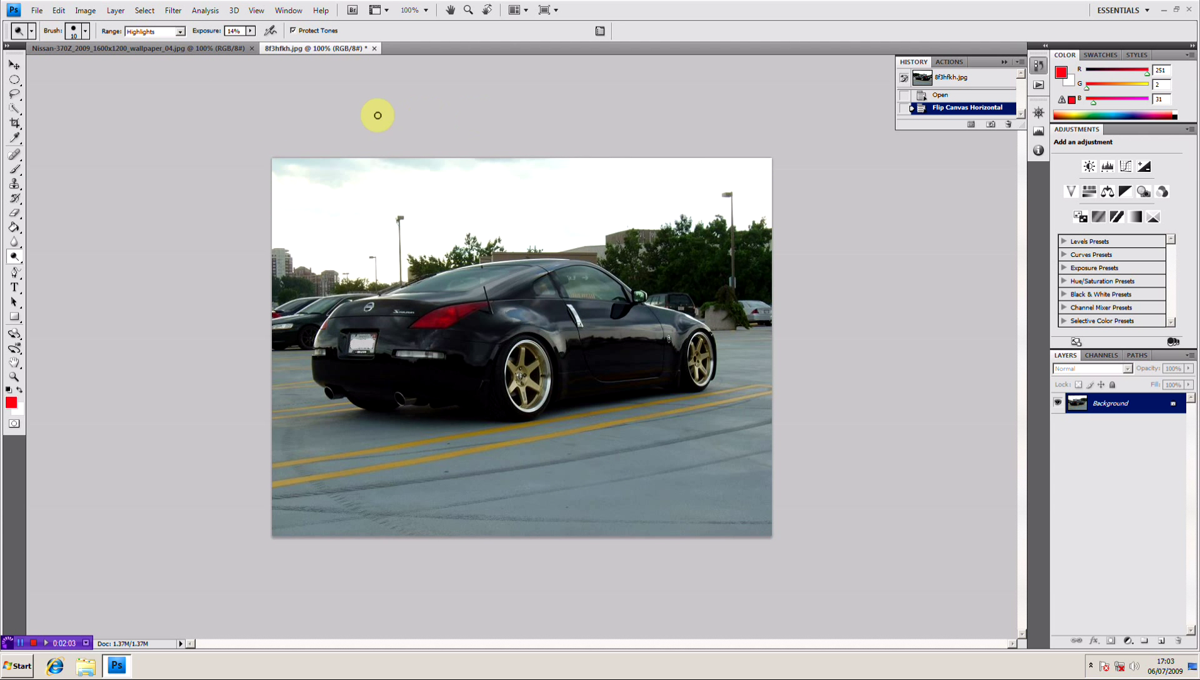
pyautogui.click(236, 49)
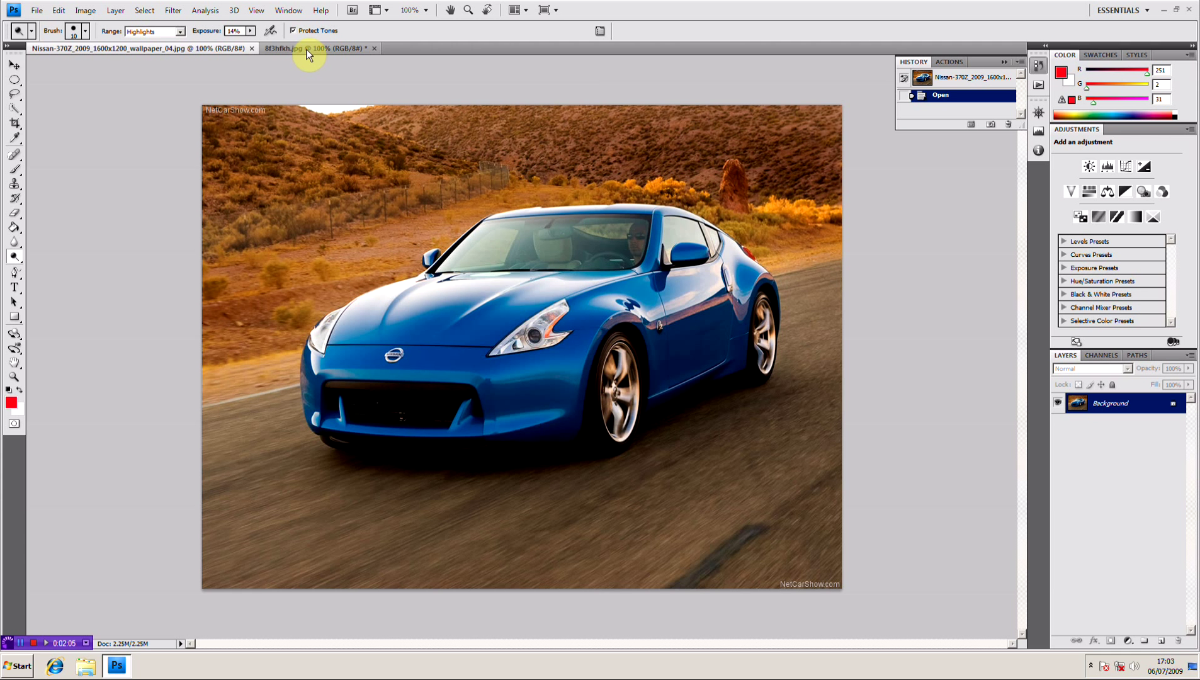
pyautogui.click(305, 49)
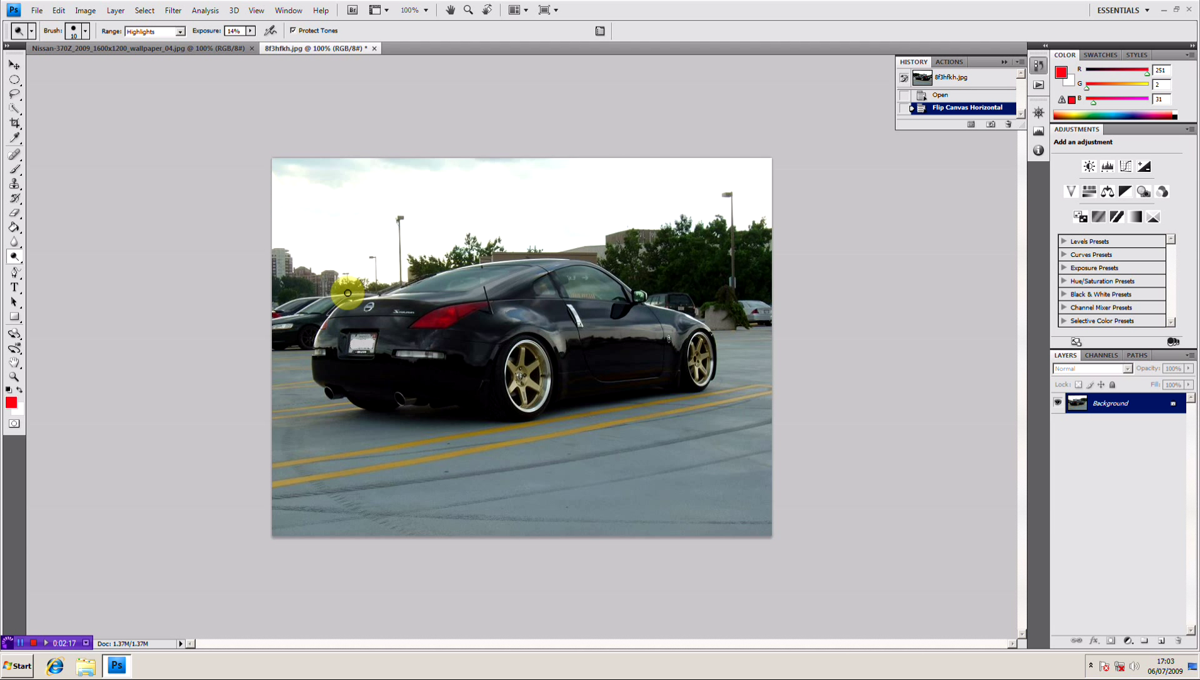
# Zoom in on the rear wheel and place Pen anchors around its rim
pyautogui.hotkey('ctrl', '+')
pyautogui.hotkey('ctrl', '+')
pyautogui.hotkey('ctrl', '+')
pyautogui.hotkey('ctrl', '+')
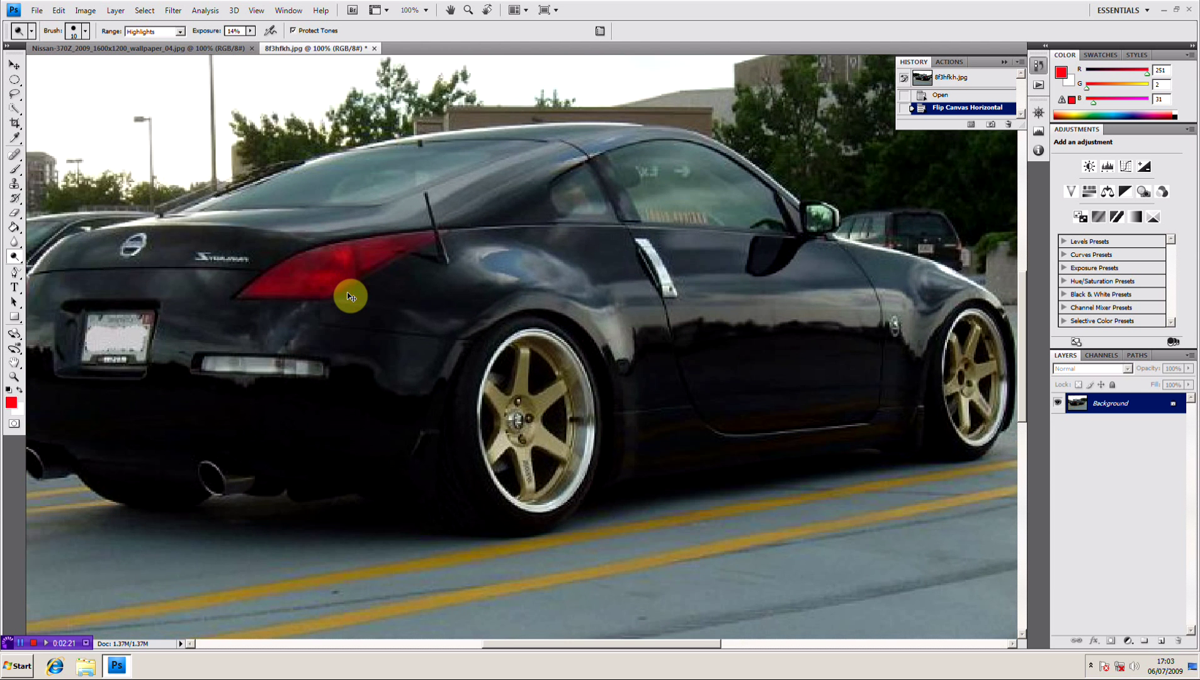
pyautogui.moveTo(628, 353); pyautogui.dragTo(556, 283)
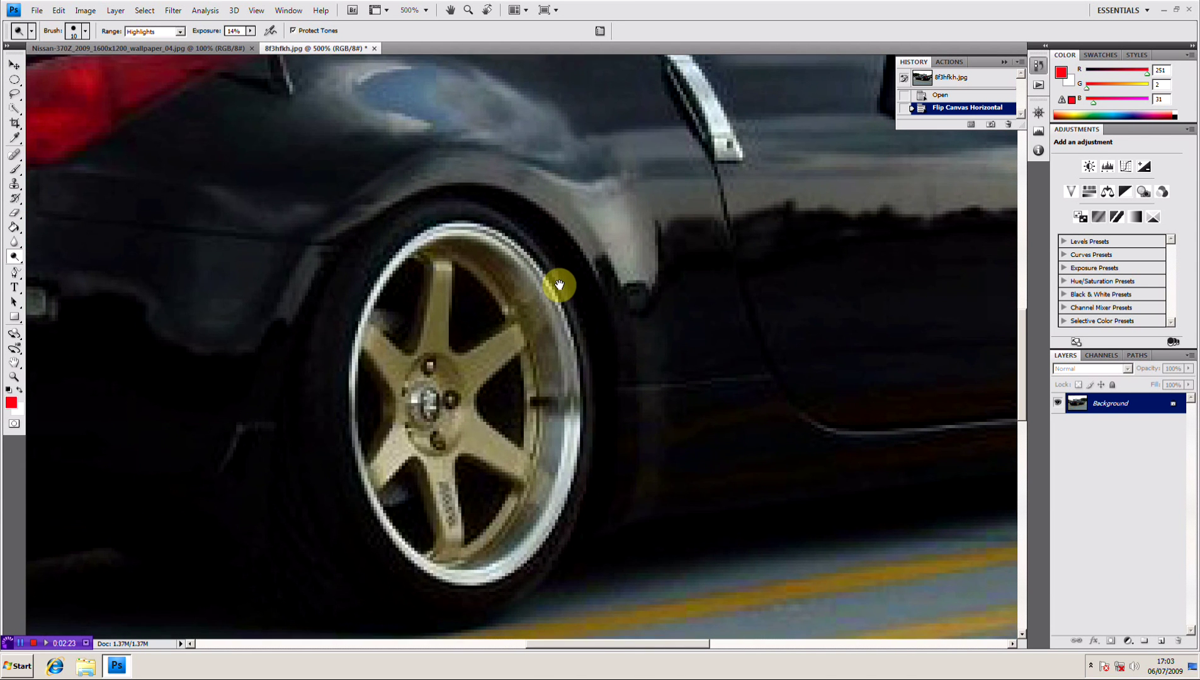
pyautogui.moveTo(15, 277); pyautogui.dragTo(63, 272)
pyautogui.moveTo(579, 435); pyautogui.dragTo(540, 271)
pyautogui.click(518, 246)
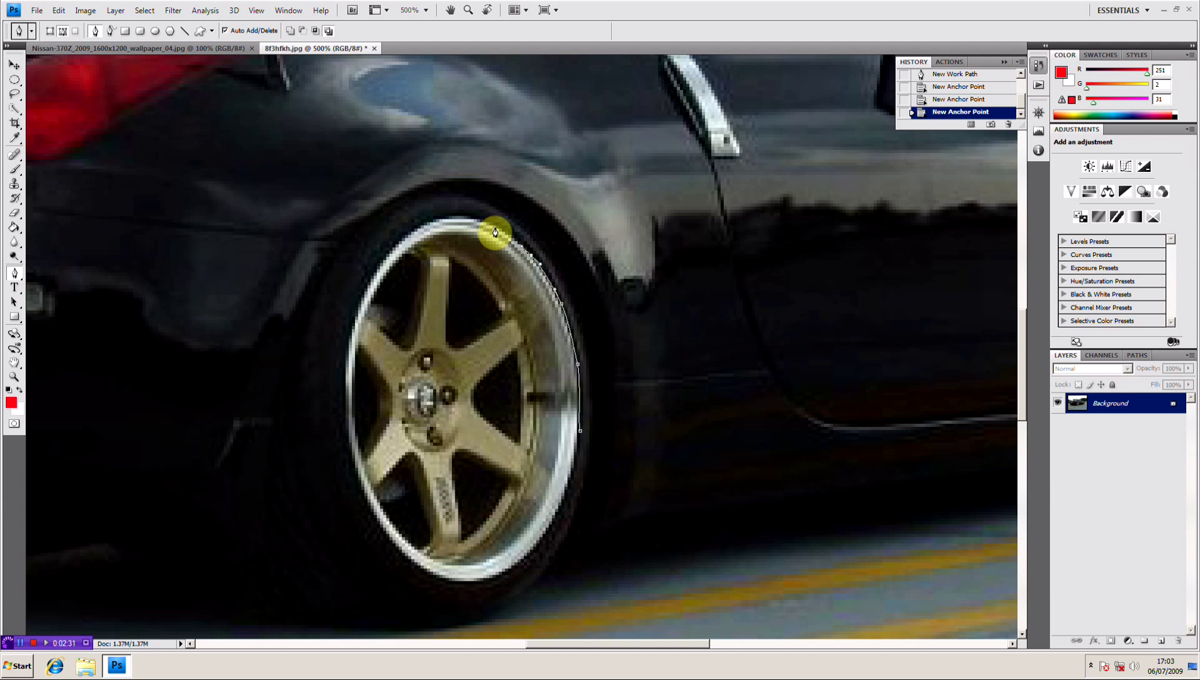
pyautogui.click(504, 223)
pyautogui.click(488, 219)
pyautogui.click(472, 218)
pyautogui.moveTo(421, 228); pyautogui.dragTo(394, 243)
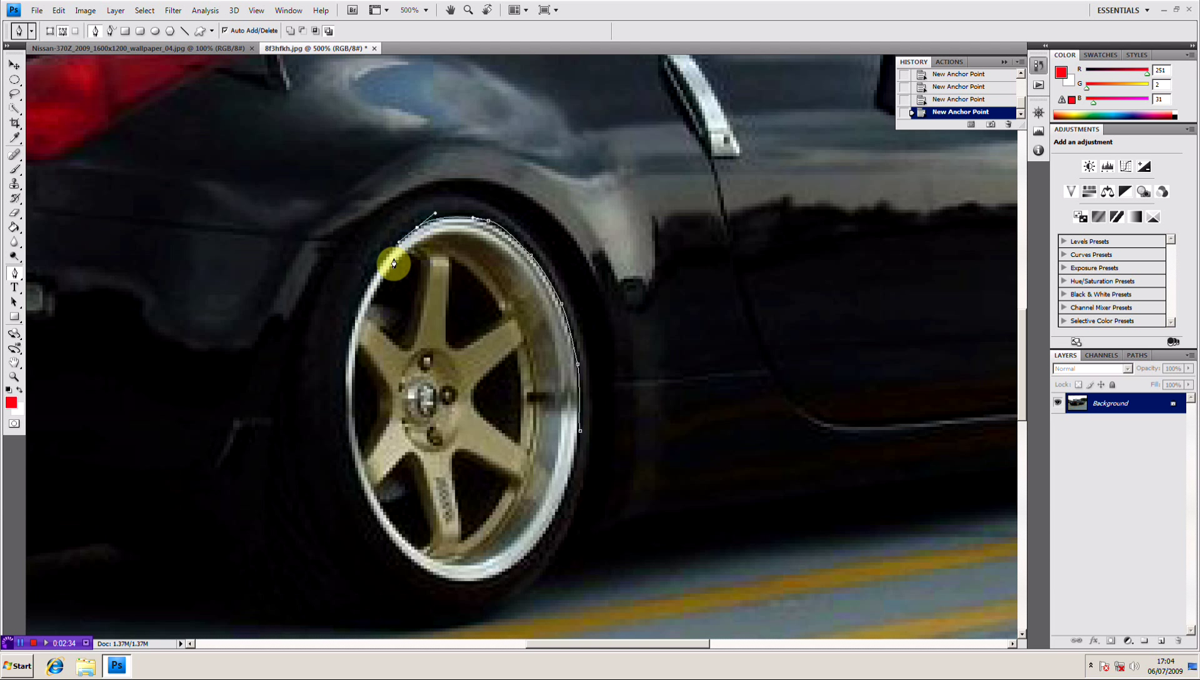
pyautogui.moveTo(359, 301); pyautogui.dragTo(352, 341)
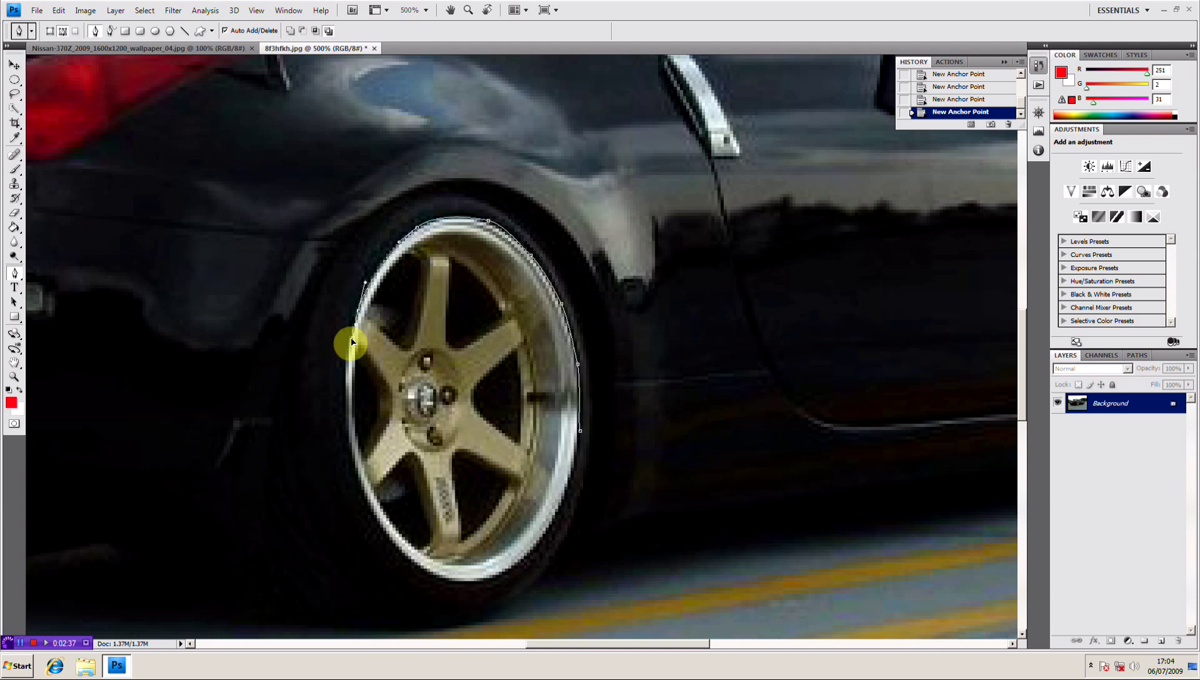
# Close the rim path and convert it to a selection with Make Selection
pyautogui.click(580, 430)
pyautogui.rightClick(498, 352)
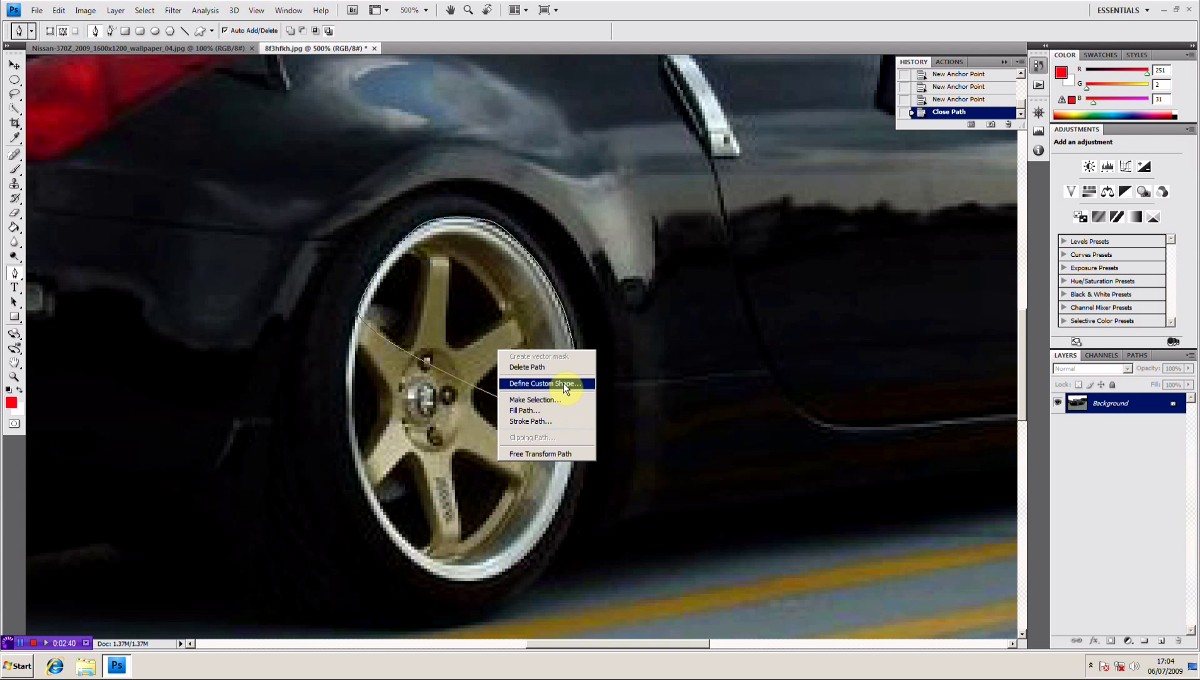
pyautogui.click(557, 399)
pyautogui.click(659, 199)
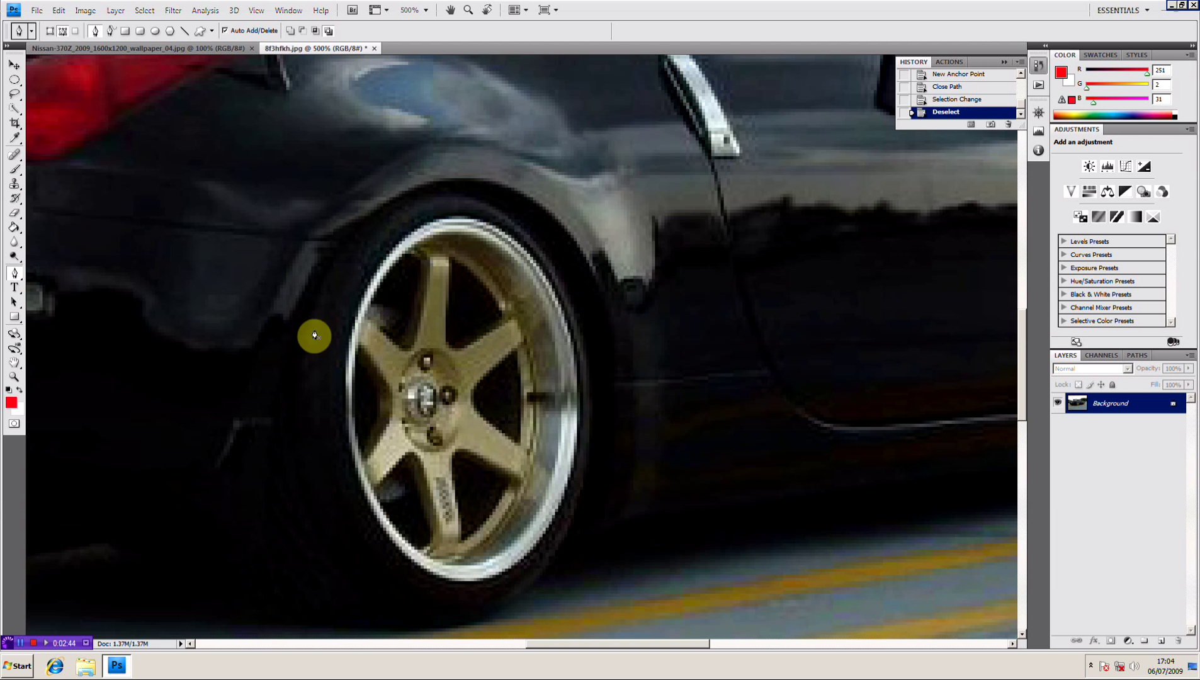
# Brush a new Quick Selection over the rear gold wheel and its spokes
pyautogui.click(18, 112)
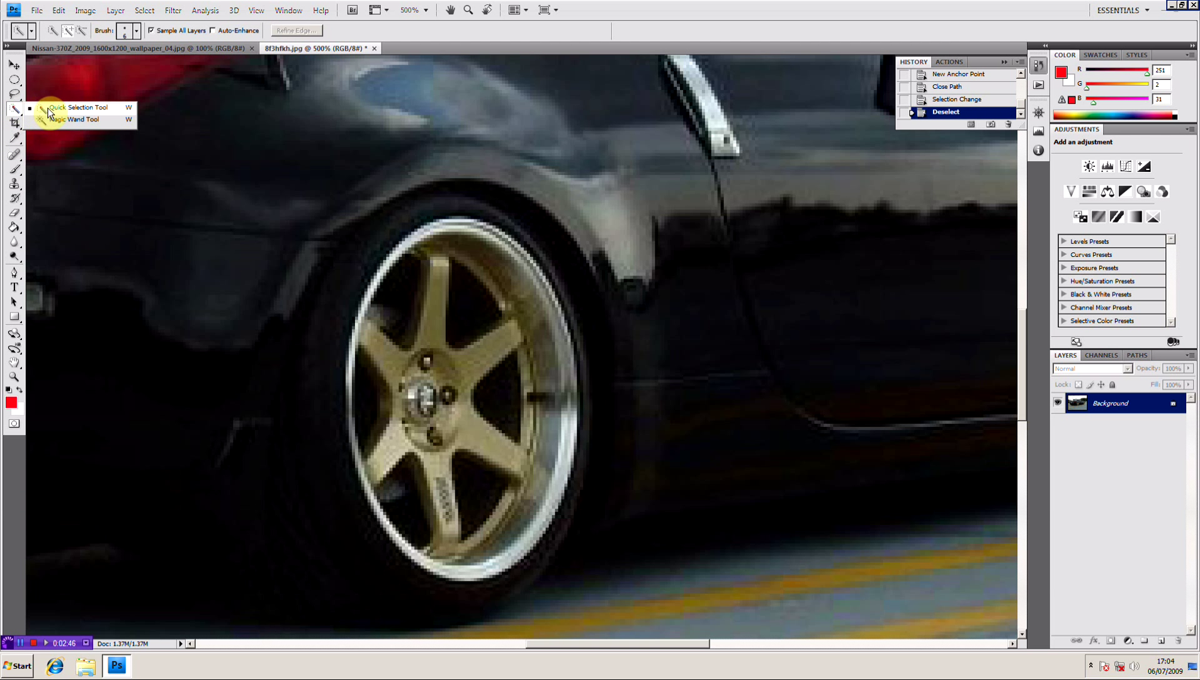
pyautogui.click(55, 107)
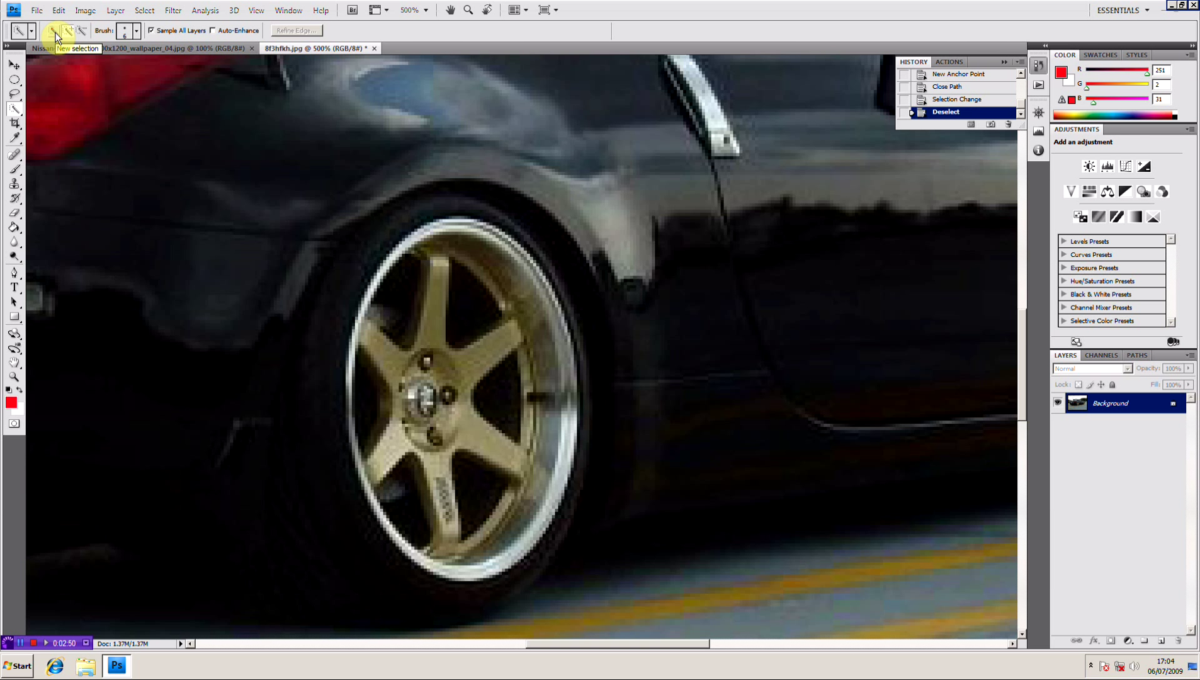
pyautogui.click(52, 32)
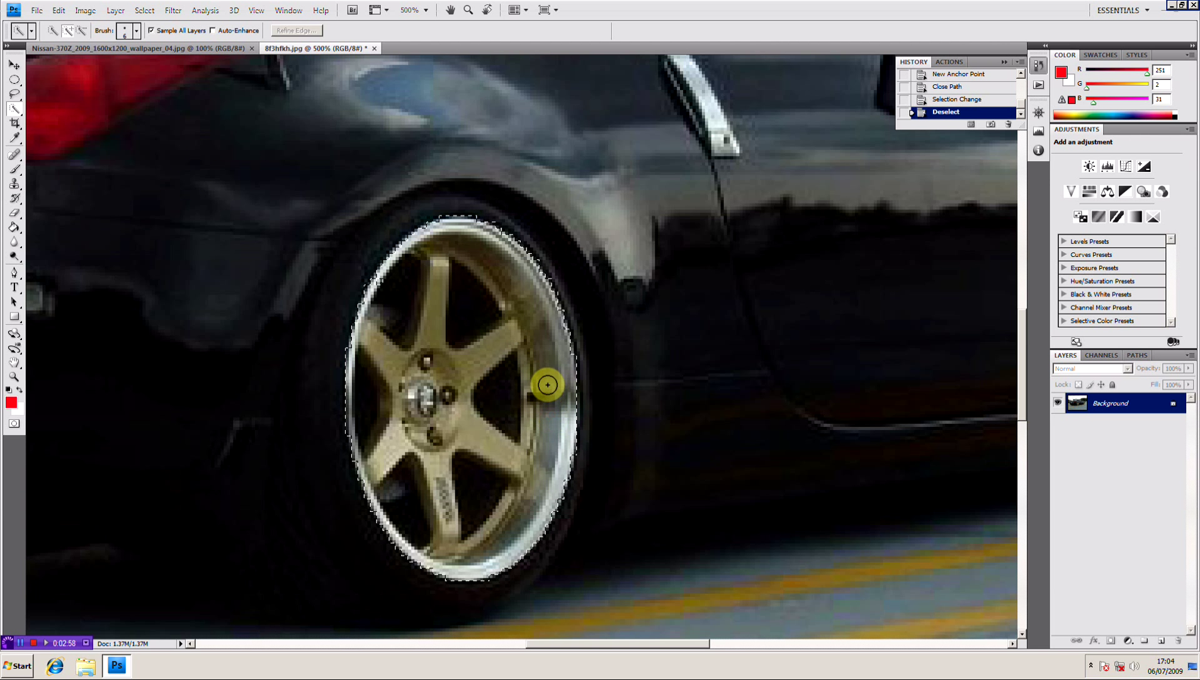
pyautogui.moveTo(546, 386); pyautogui.dragTo(536, 348)
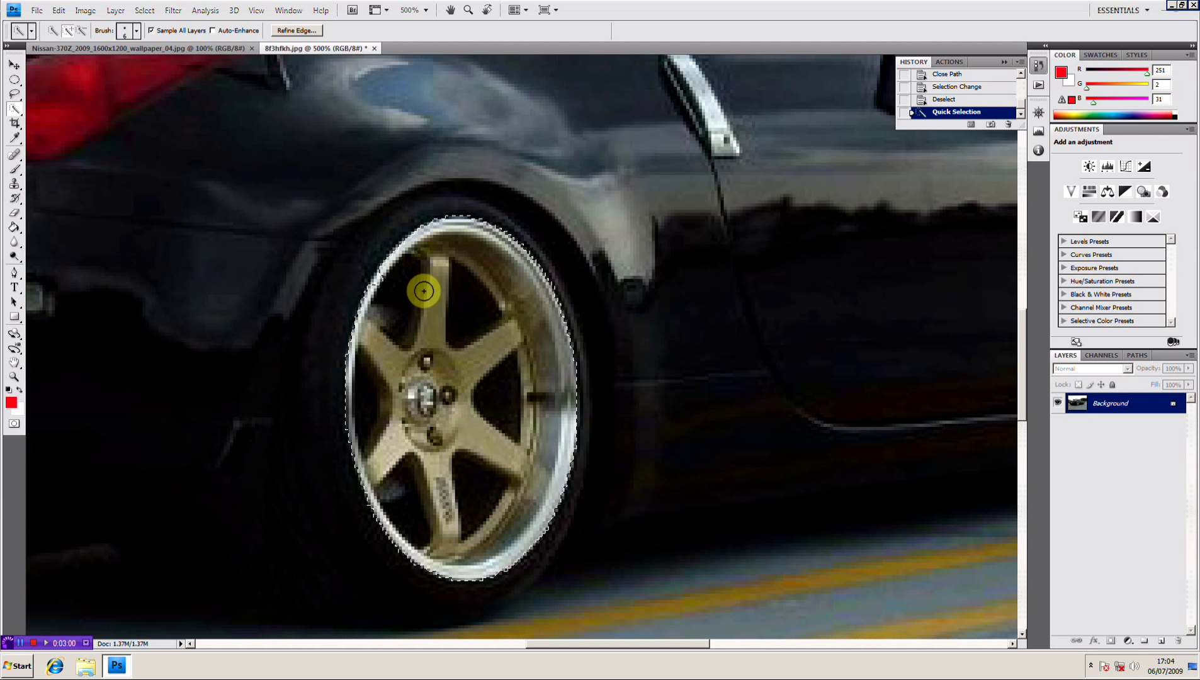
pyautogui.click(388, 285)
pyautogui.click(384, 288)
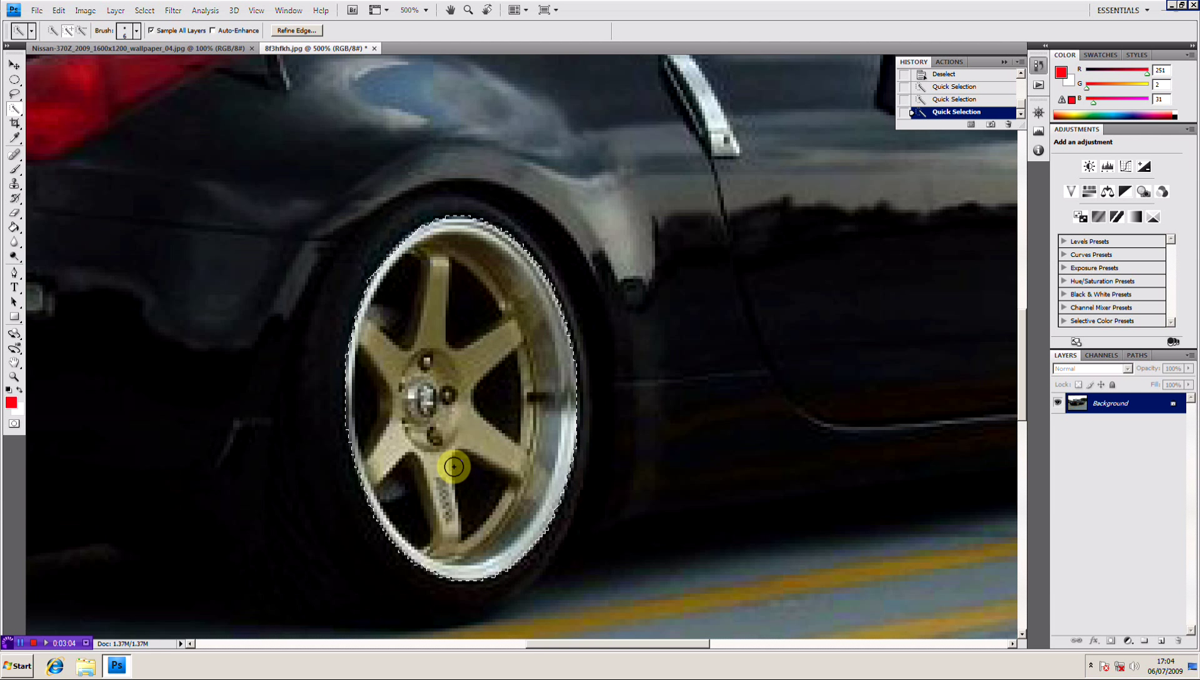
pyautogui.click(517, 543)
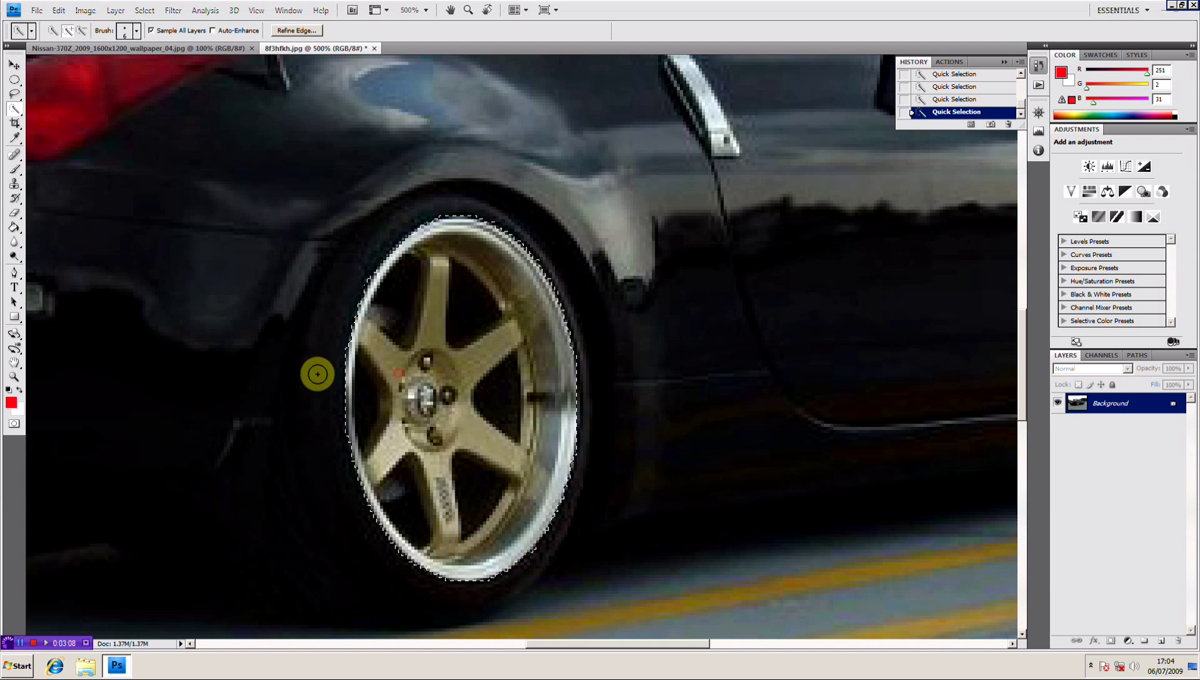
pyautogui.click(319, 376)
pyautogui.moveTo(431, 262); pyautogui.dragTo(416, 253)
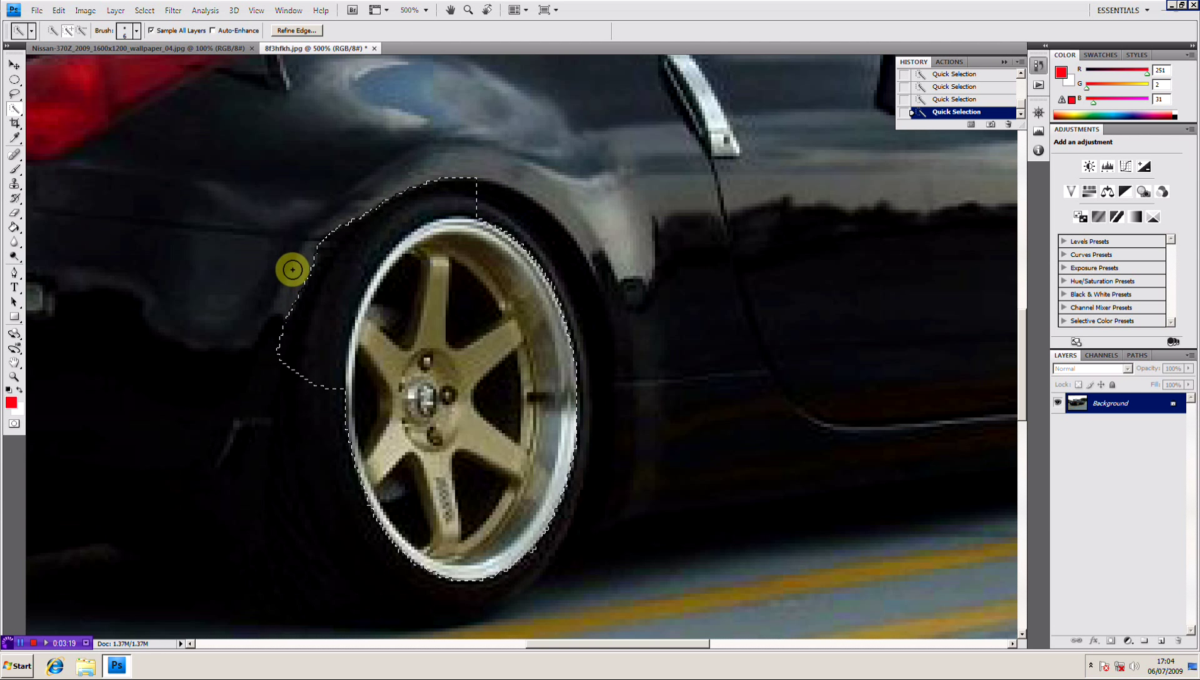
# Subtract the wheel-arch top and the tyre's left edge from the selection
pyautogui.press('alt')
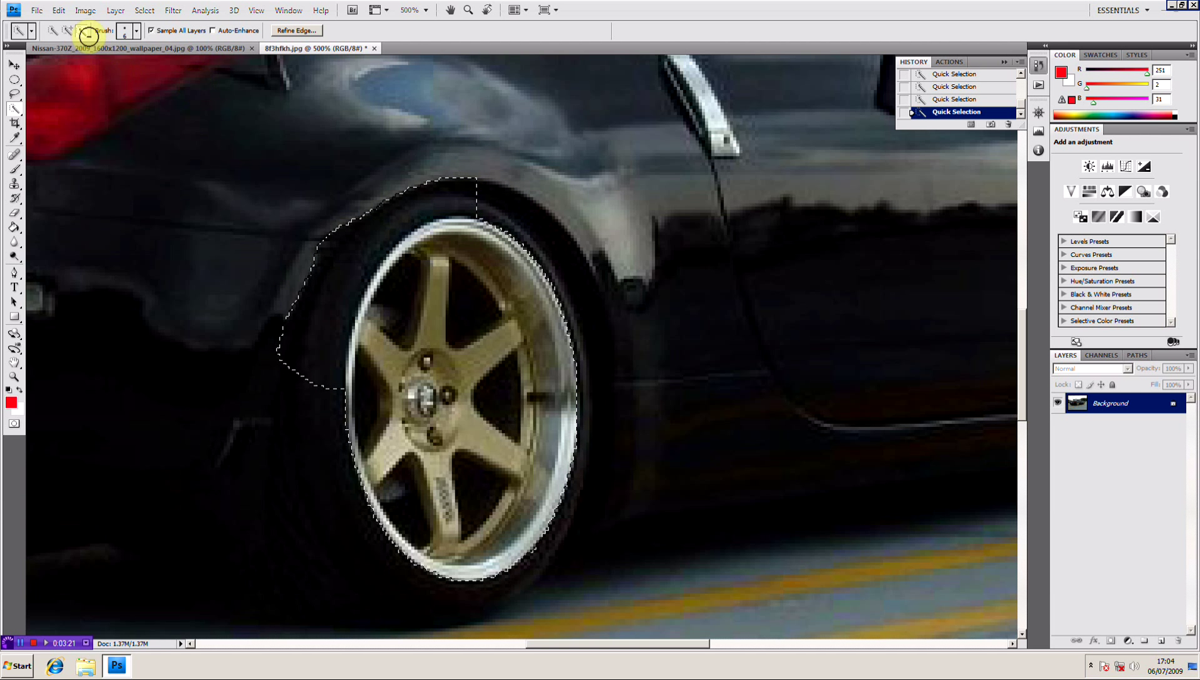
pyautogui.click(82, 31)
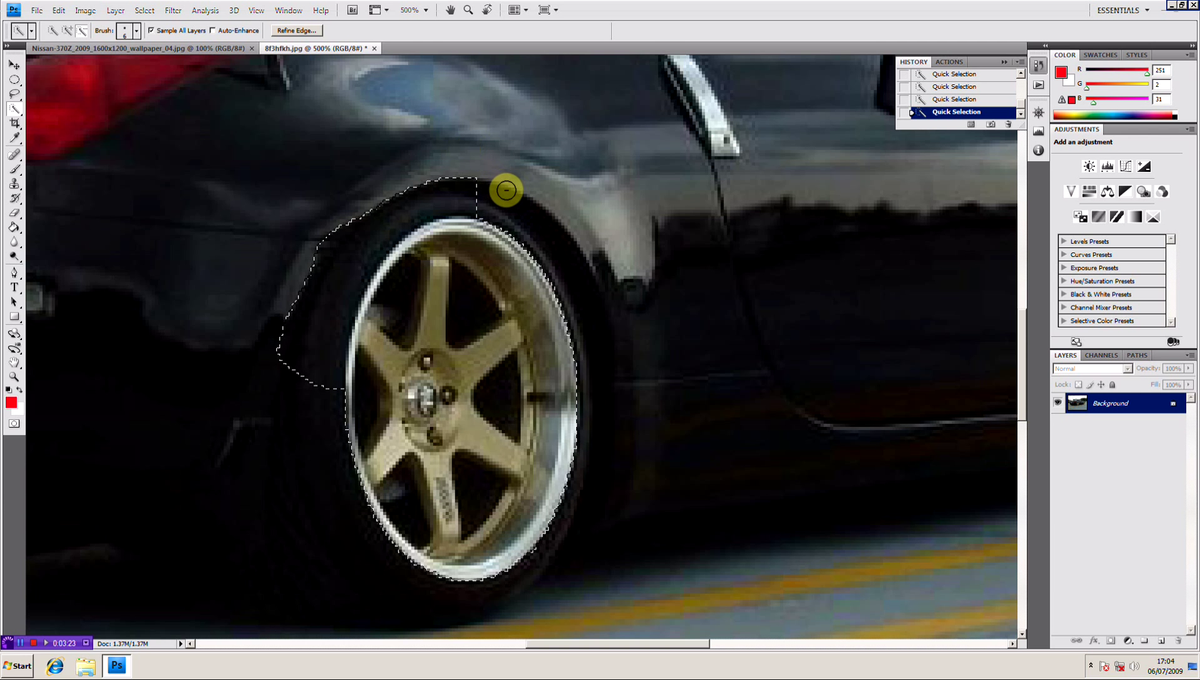
pyautogui.moveTo(506, 190); pyautogui.dragTo(444, 189)
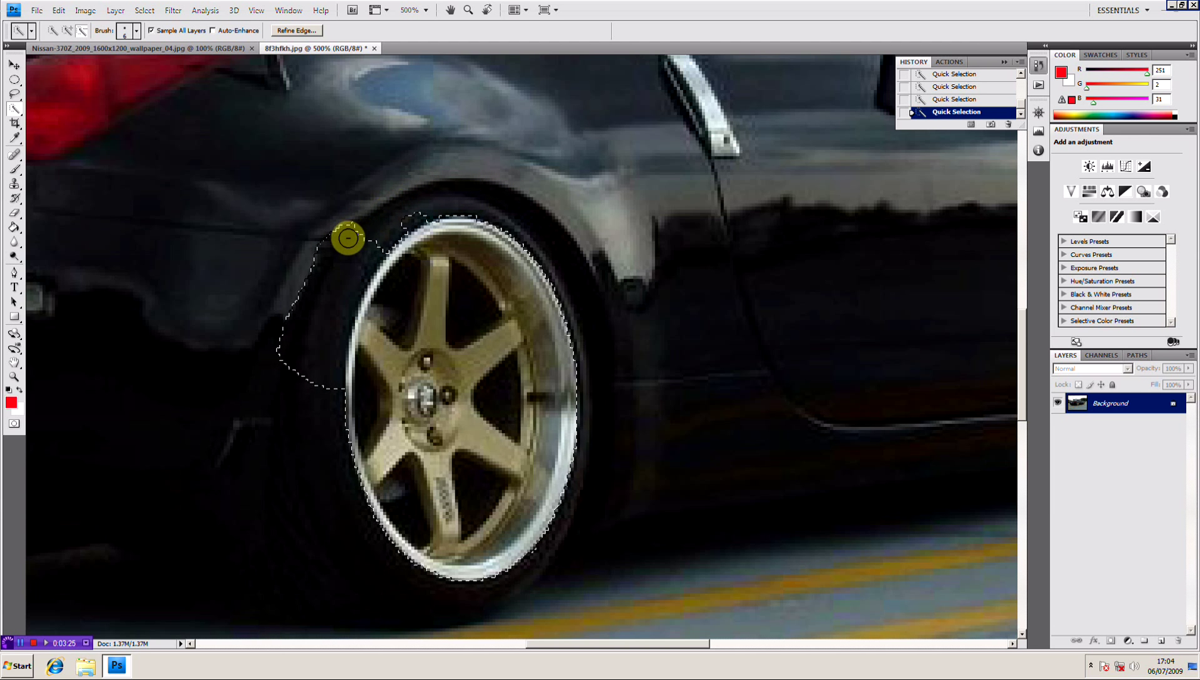
pyautogui.moveTo(348, 237); pyautogui.dragTo(321, 280)
pyautogui.moveTo(293, 387)
pyautogui.mouseDown()
pyautogui.moveTo(281, 361)
pyautogui.moveTo(296, 299)
pyautogui.moveTo(341, 217)
pyautogui.mouseUp()
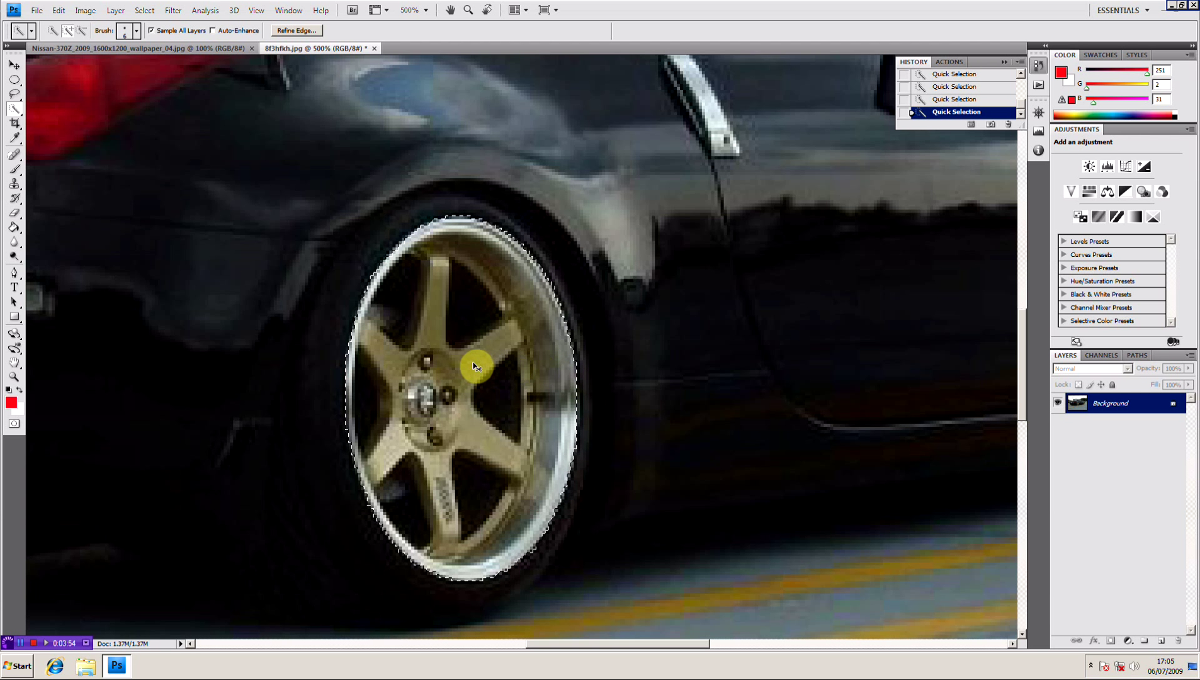
# Copy the selected gold wheel and paste it into the Nissan 370Z photo
pyautogui.click(58, 10)
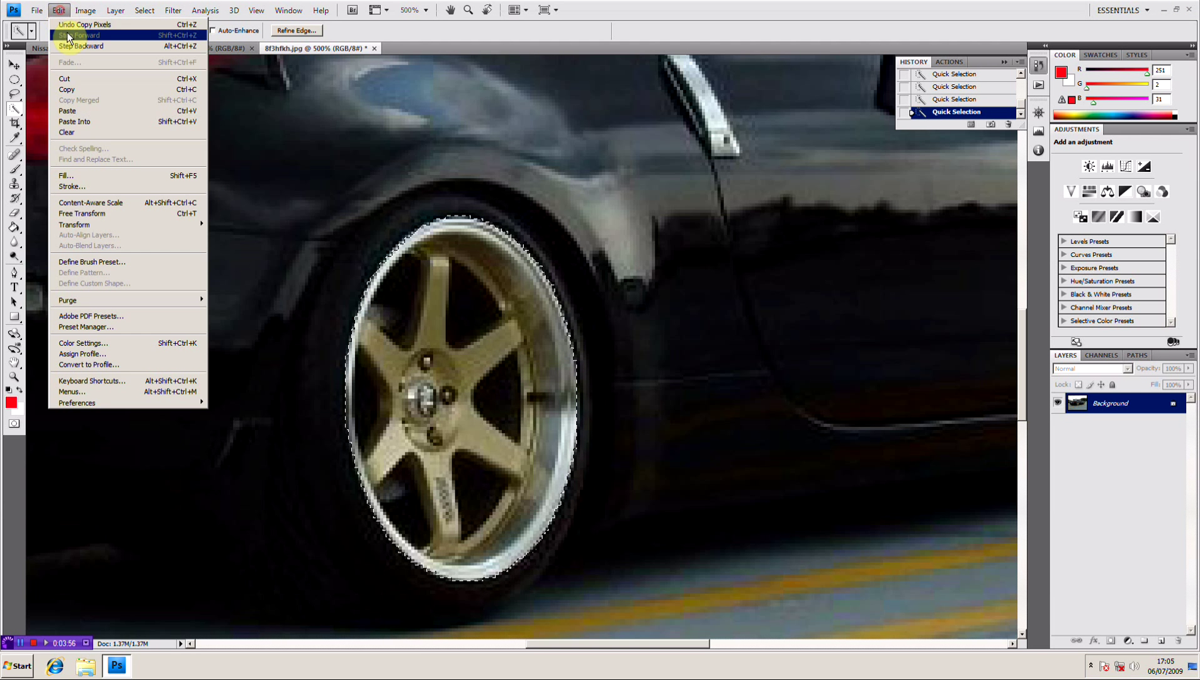
pyautogui.click(88, 88)
pyautogui.click(288, 10)
pyautogui.click(182, 48)
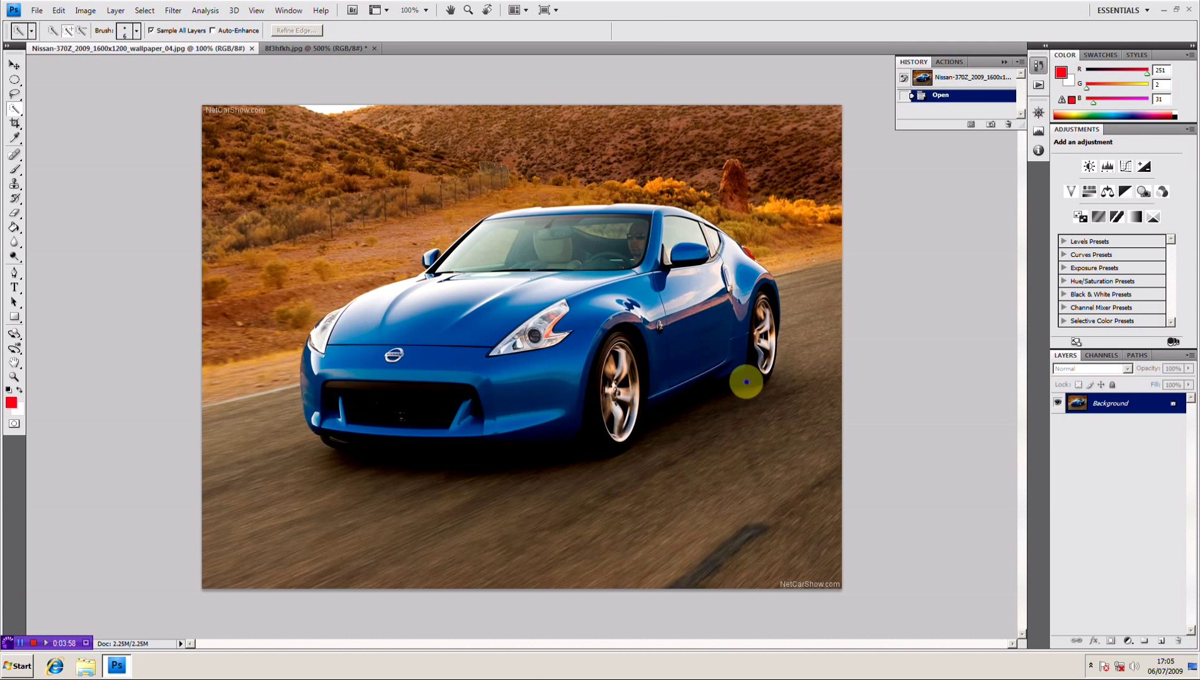
pyautogui.hotkey('ctrl', 'v')
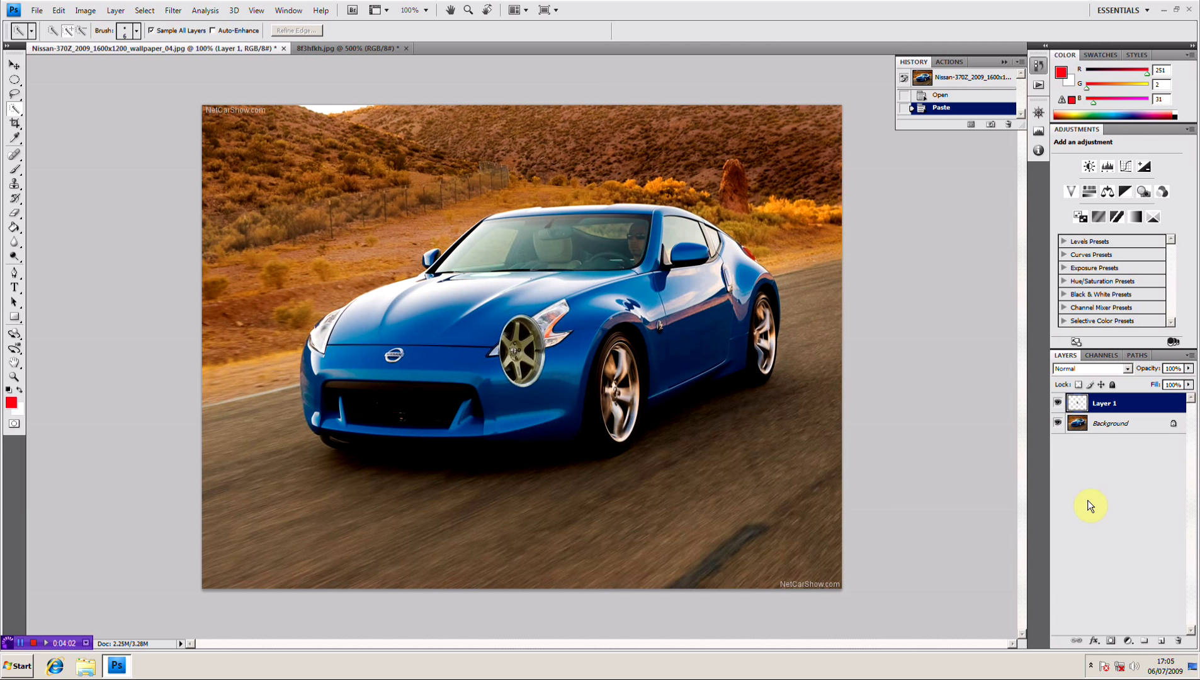
# Rename the pasted layer 'Front Wheel' and move it onto the car's front wheel
pyautogui.doubleClick(1104, 406)
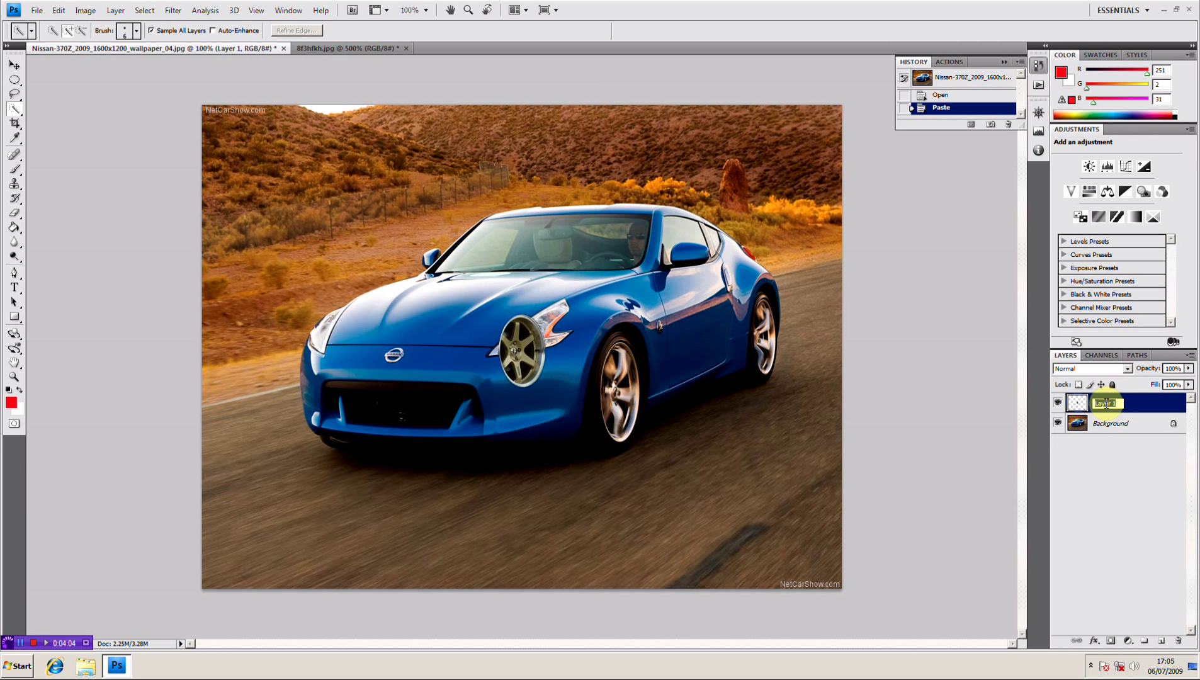
pyautogui.write('Front Wheel')
pyautogui.press('Return')
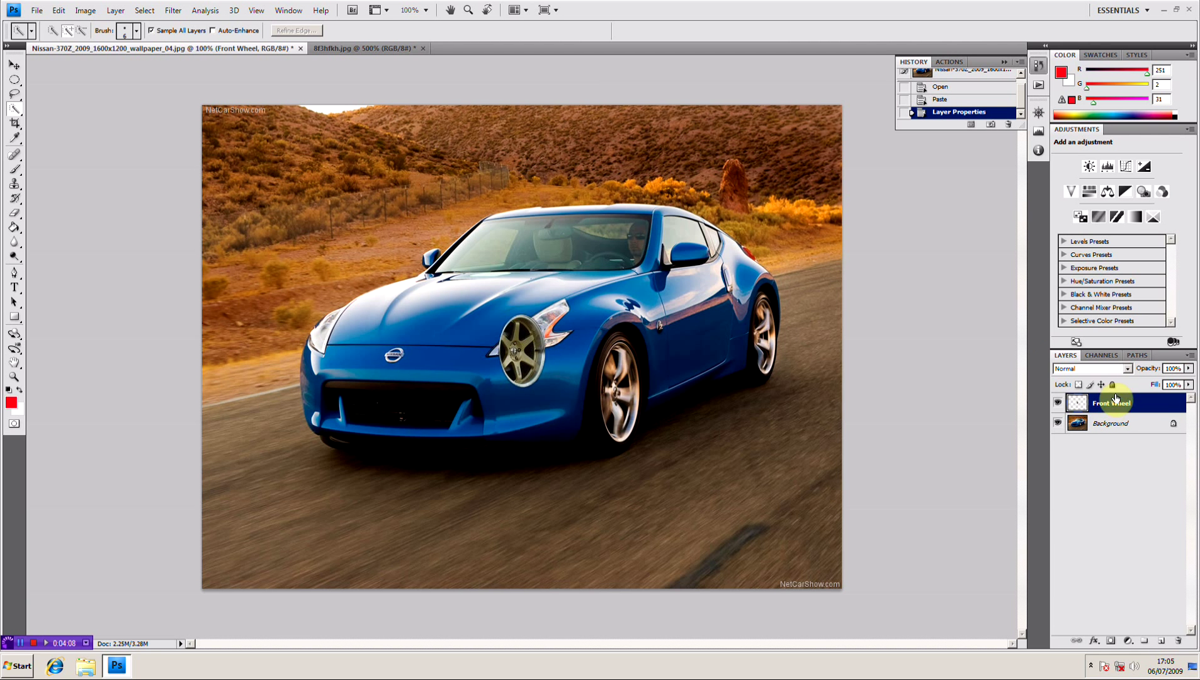
pyautogui.click(14, 64)
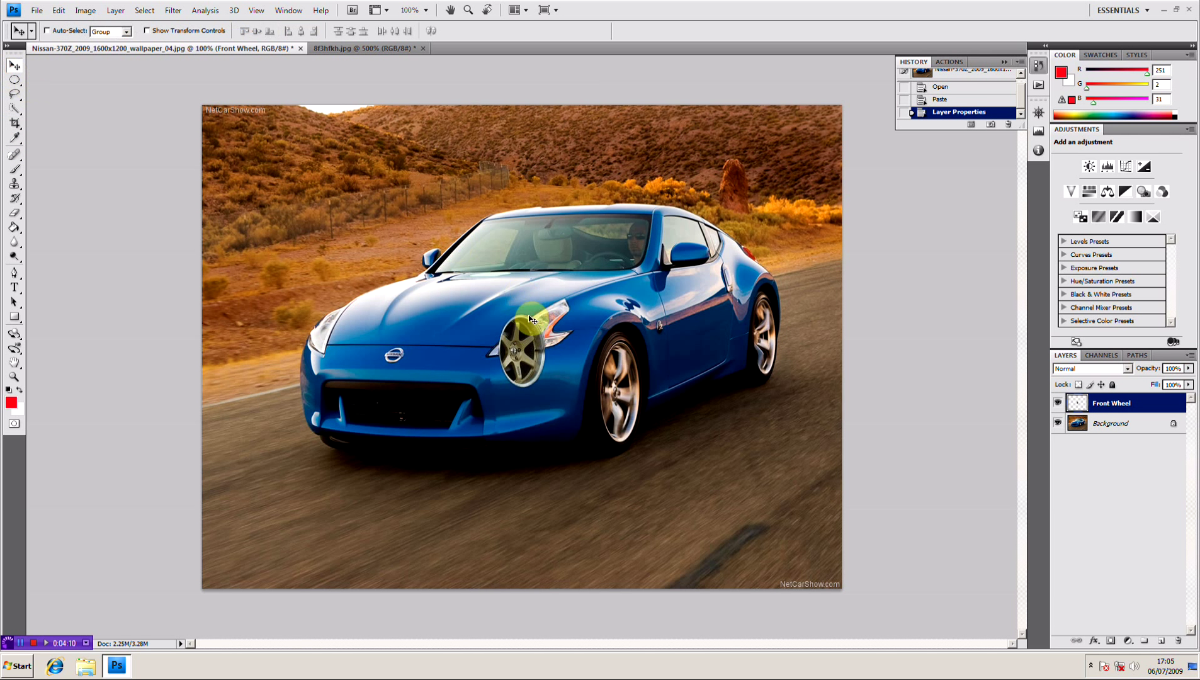
pyautogui.moveTo(518, 345); pyautogui.dragTo(616, 390)
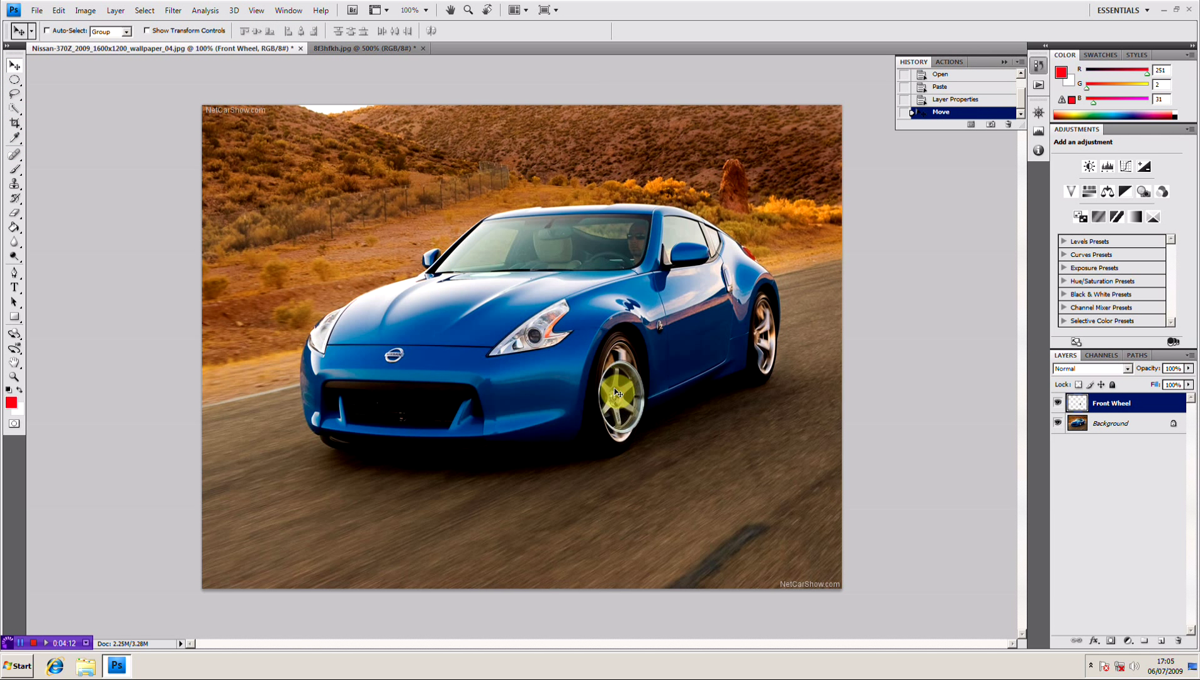
# Zoom to 400% and free-transform the wheel into position over the front wheel
pyautogui.hotkey('ctrl', '+')
pyautogui.hotkey('ctrl', '+')
pyautogui.hotkey('ctrl', '+')
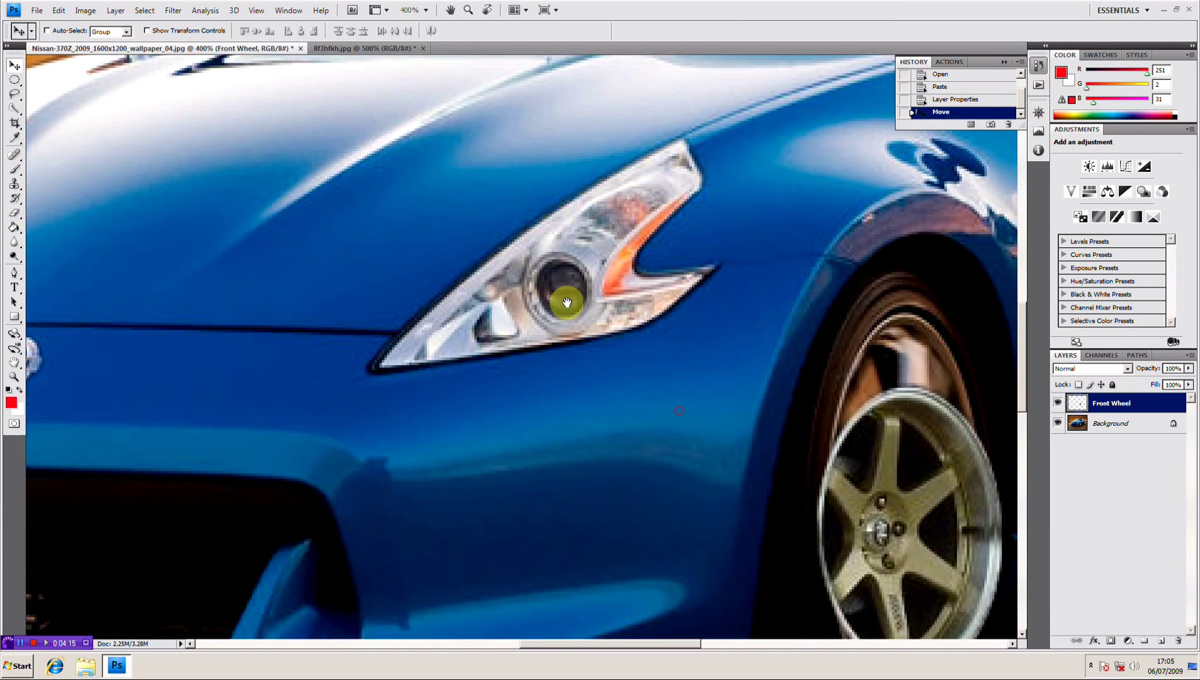
pyautogui.moveTo(566, 302); pyautogui.dragTo(700, 321)
pyautogui.hotkey('ctrl', 't')
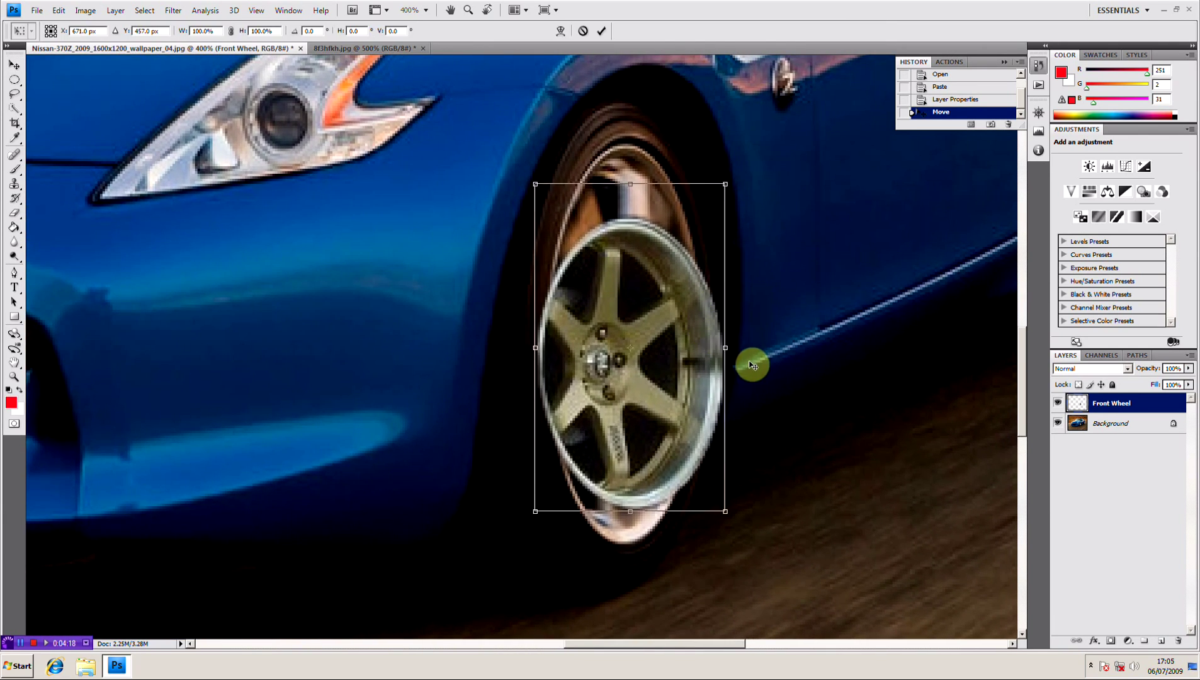
pyautogui.moveTo(643, 382); pyautogui.dragTo(665, 366)
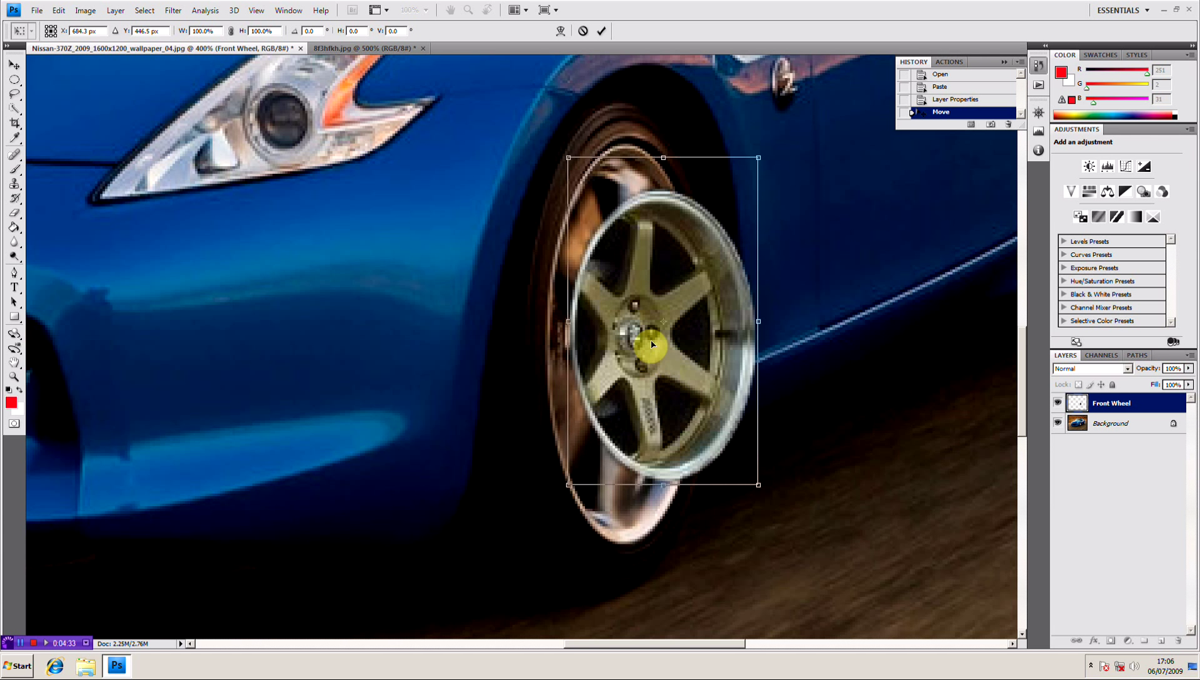
pyautogui.moveTo(648, 354); pyautogui.dragTo(549, 337)
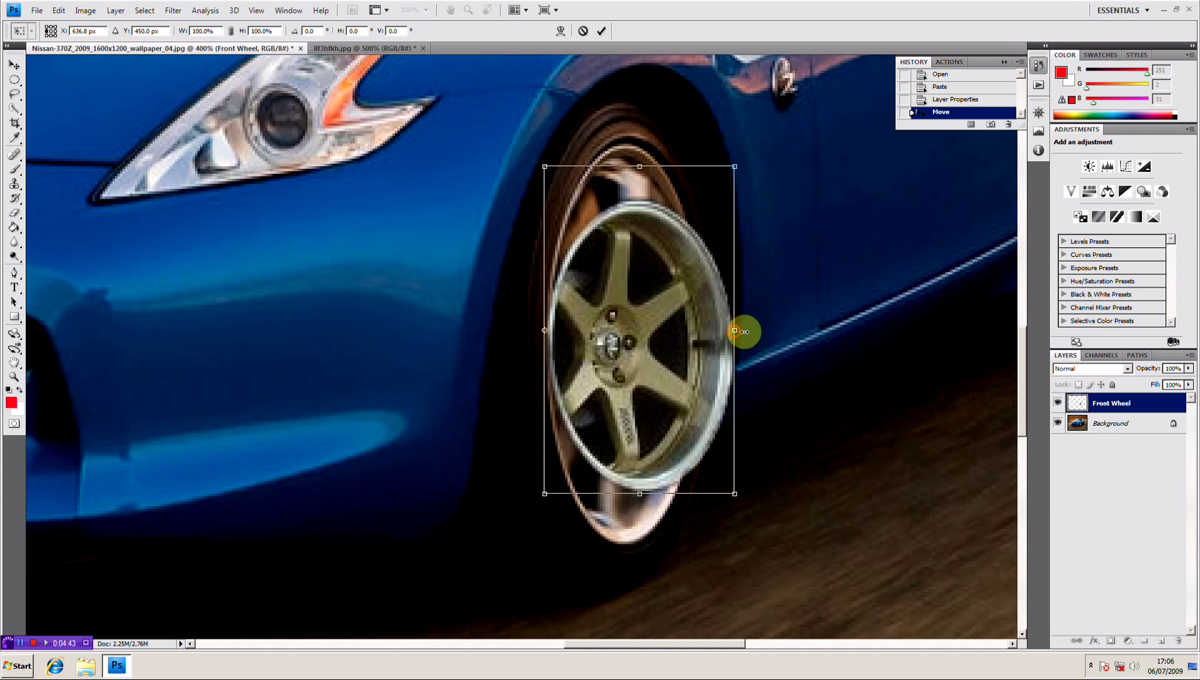
# Narrow the wheel around a centred reference point to 101.3% width
pyautogui.moveTo(741, 332)
pyautogui.mouseDown()
pyautogui.moveTo(793, 333)
pyautogui.moveTo(735, 338)
pyautogui.mouseUp()
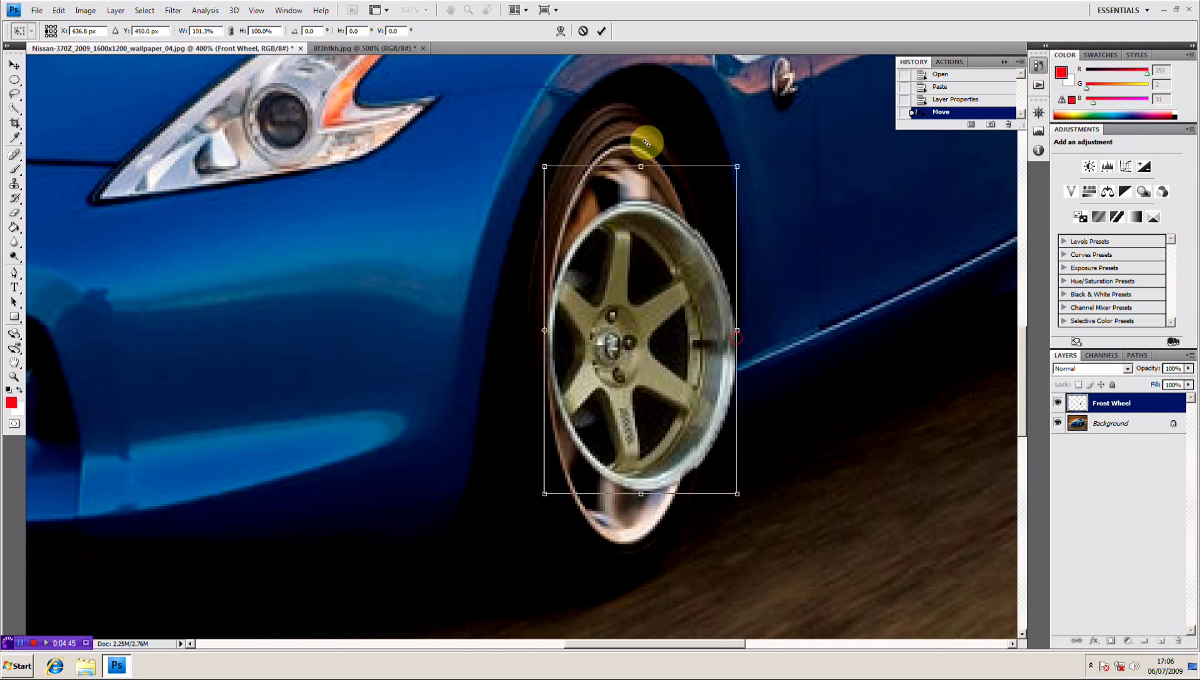
pyautogui.moveTo(640, 166); pyautogui.dragTo(637, 170)
pyautogui.hotkey('ctrl', 'z')
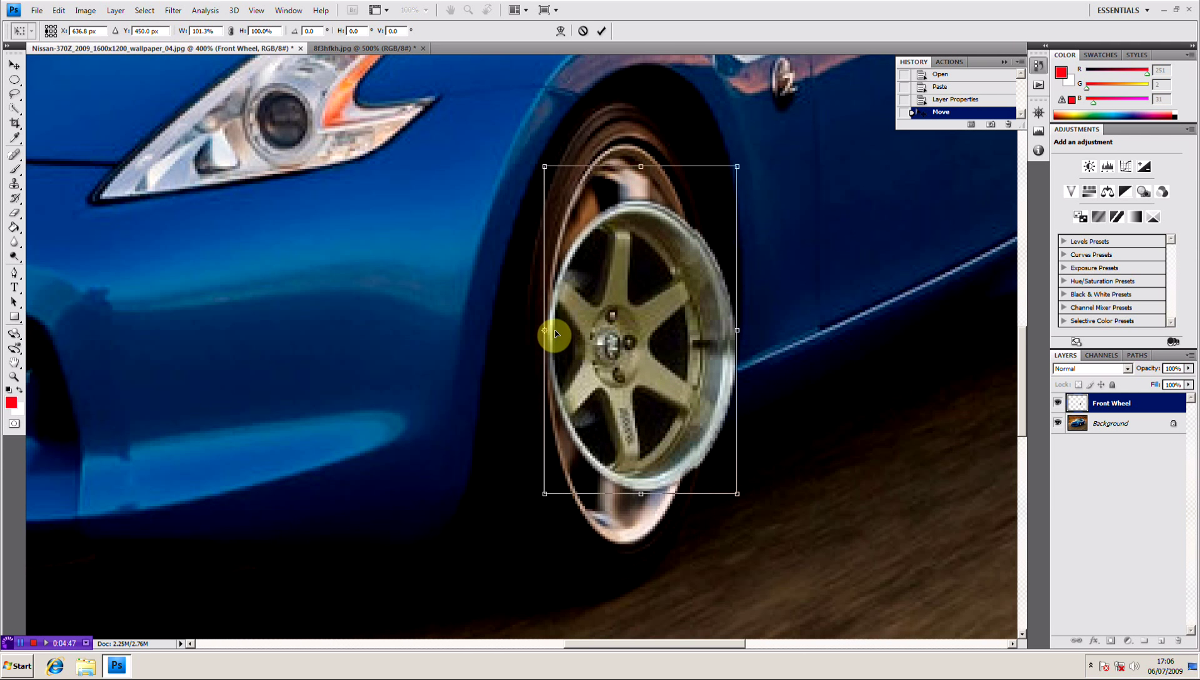
pyautogui.moveTo(546, 331); pyautogui.dragTo(636, 339)
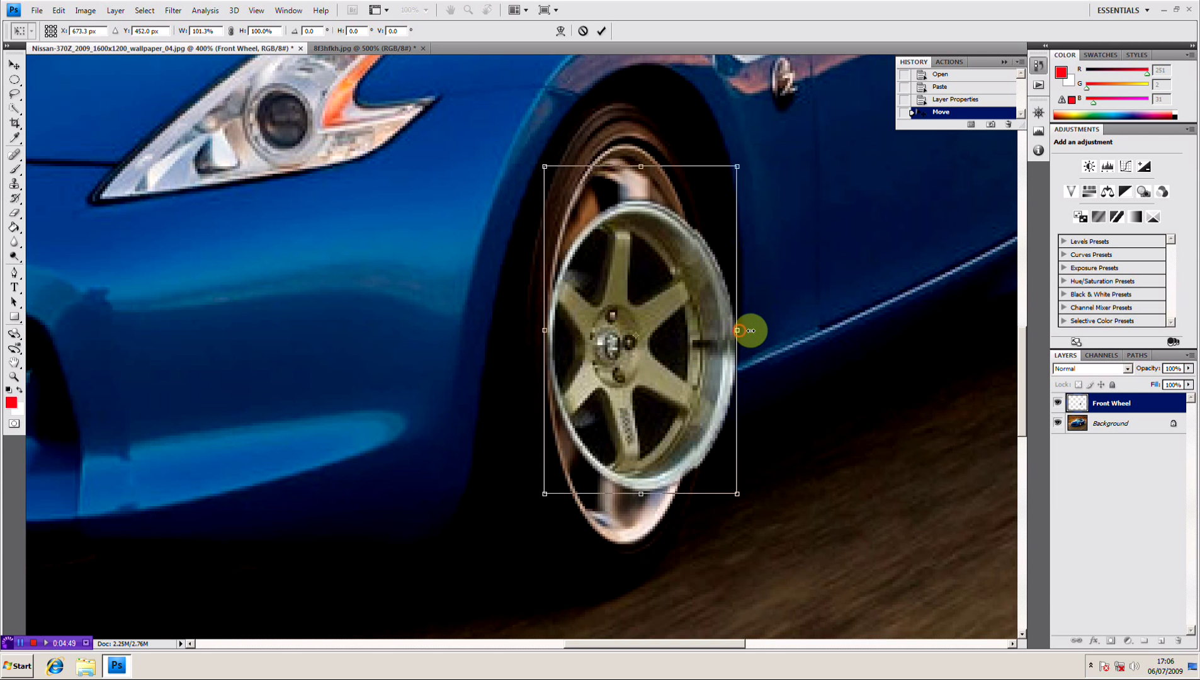
pyautogui.moveTo(737, 330)
pyautogui.mouseDown()
pyautogui.moveTo(714, 328)
pyautogui.moveTo(733, 331)
pyautogui.mouseUp()
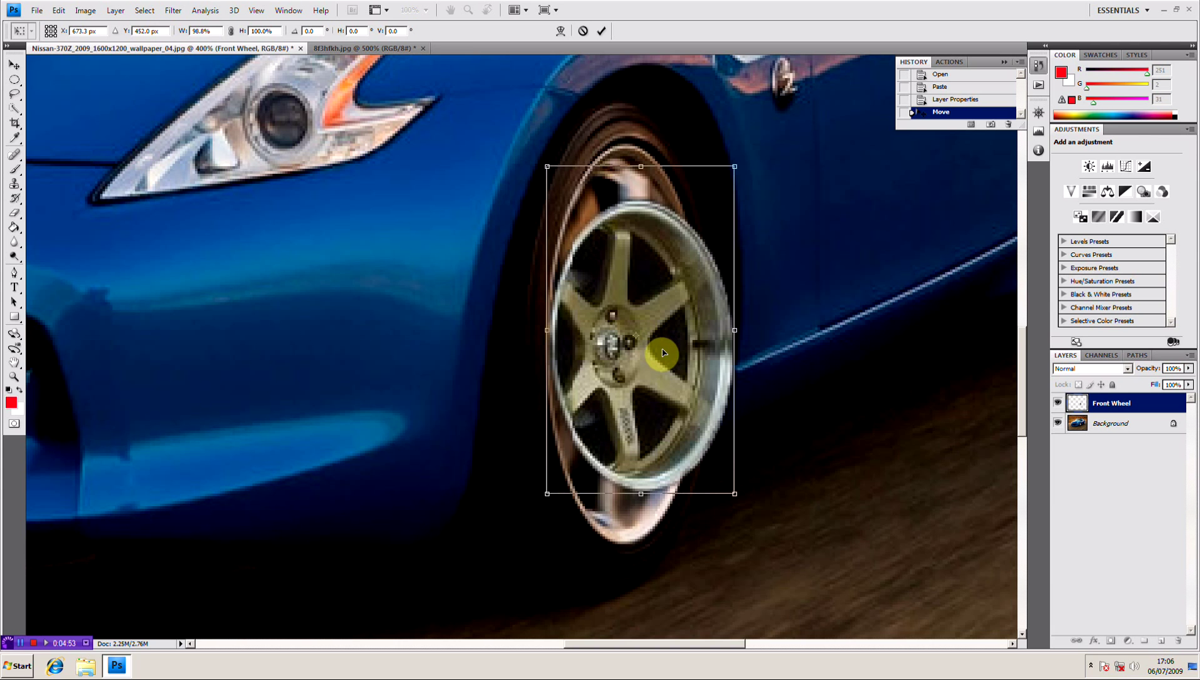
pyautogui.moveTo(638, 339); pyautogui.dragTo(546, 338)
# Drop Front Wheel to 45% opacity and reshape it to 83.9% width, 137.3% height
pyautogui.click(1188, 369)
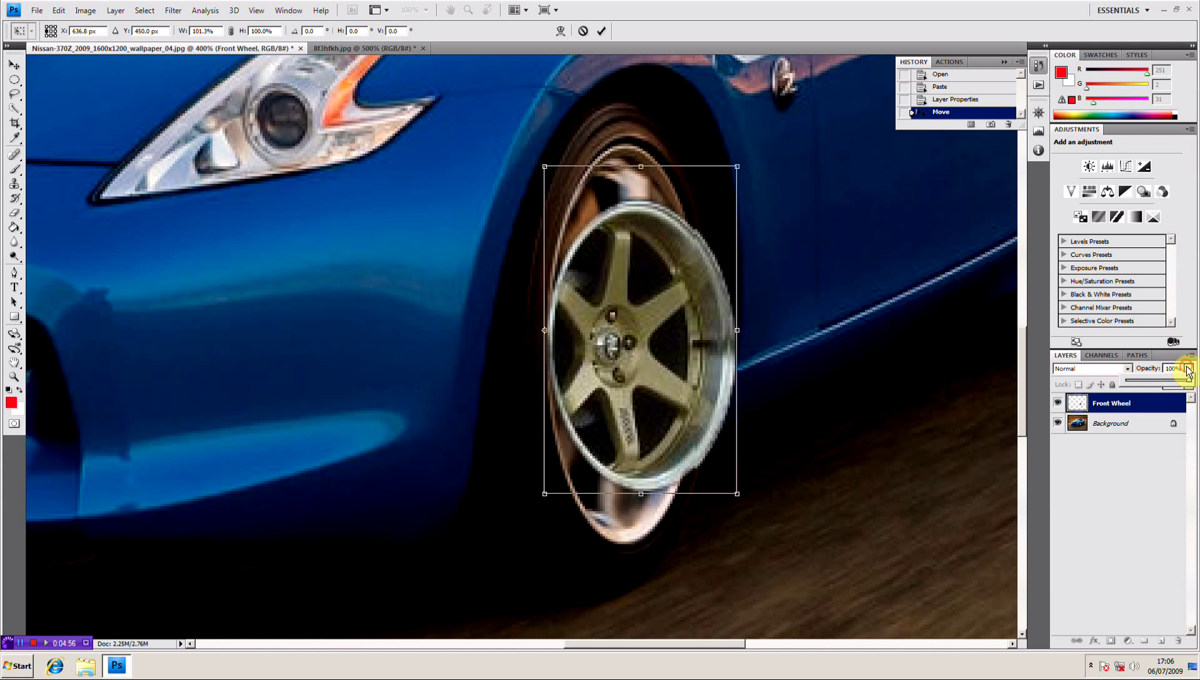
pyautogui.moveTo(1183, 380); pyautogui.dragTo(1153, 381)
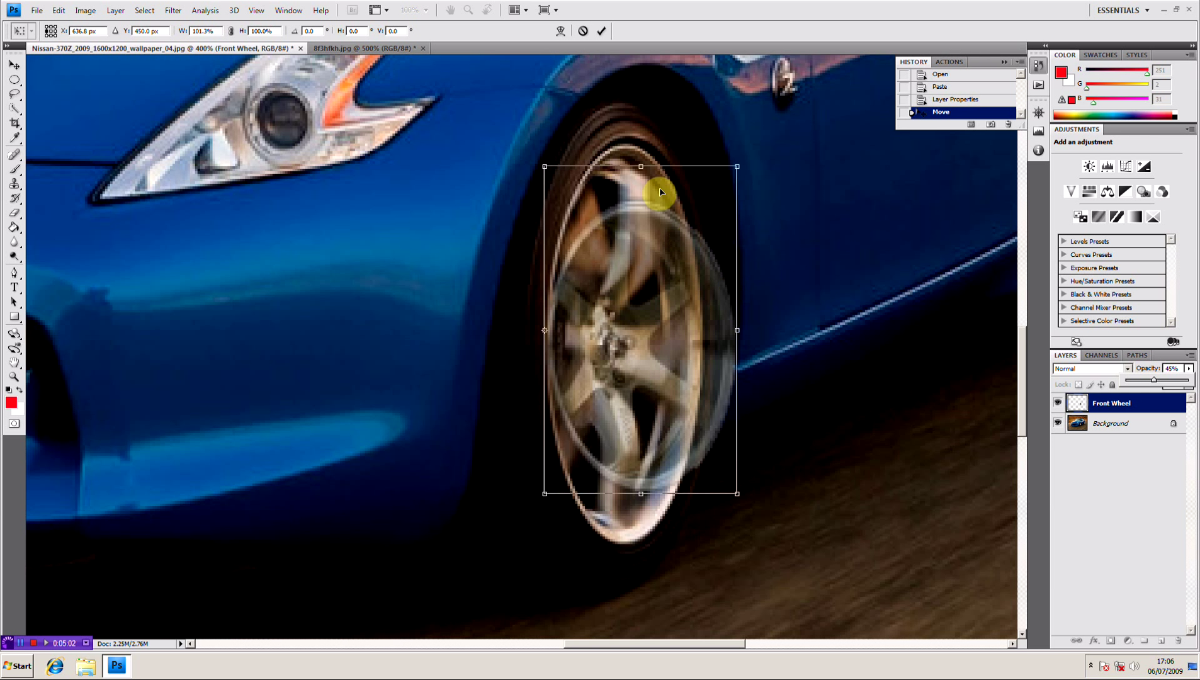
pyautogui.moveTo(638, 167); pyautogui.dragTo(640, 111)
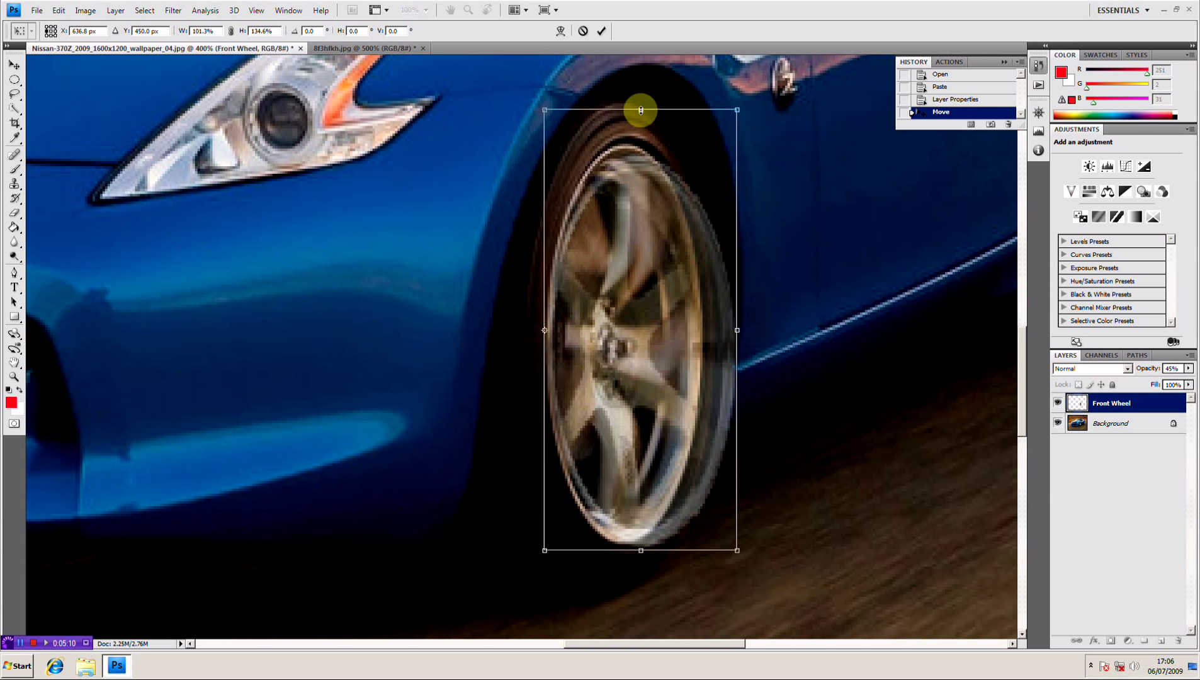
pyautogui.moveTo(640, 110); pyautogui.dragTo(641, 106)
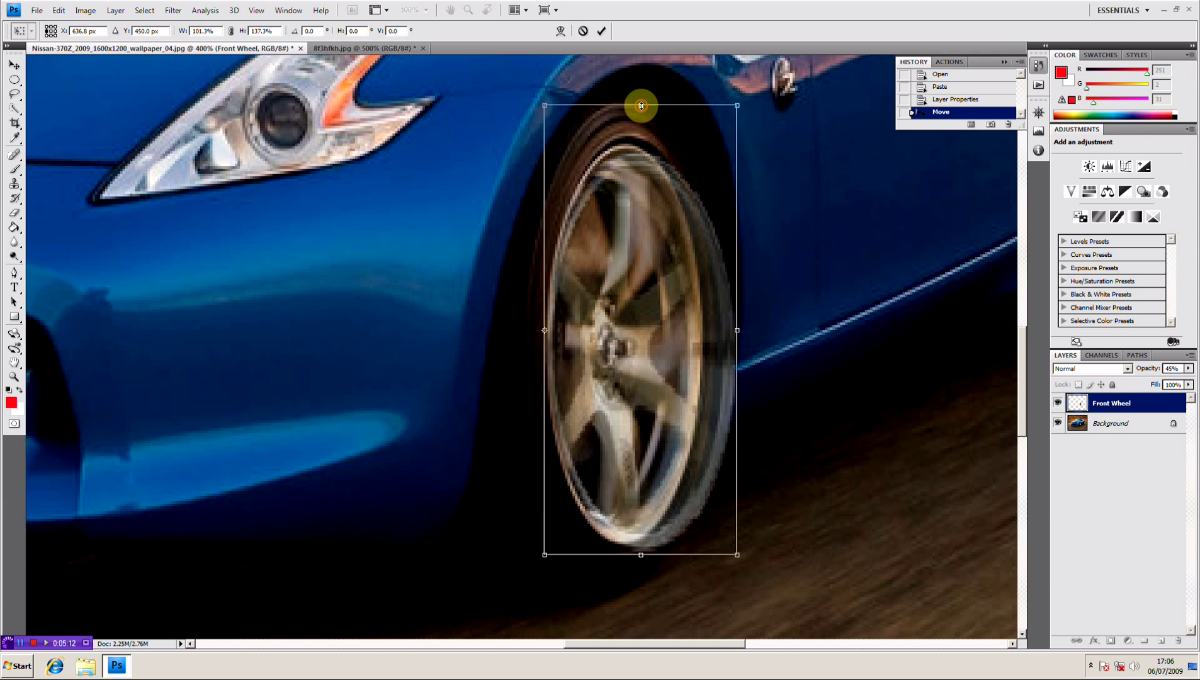
pyautogui.moveTo(645, 386); pyautogui.dragTo(645, 381)
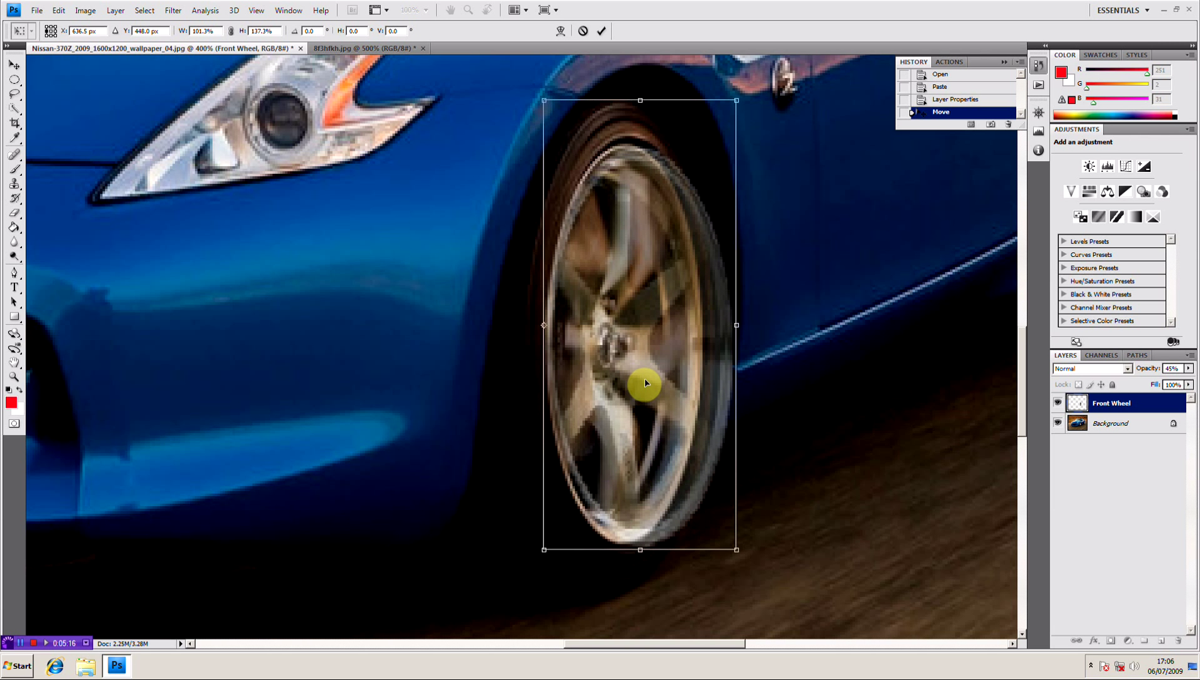
pyautogui.moveTo(736, 326); pyautogui.dragTo(703, 328)
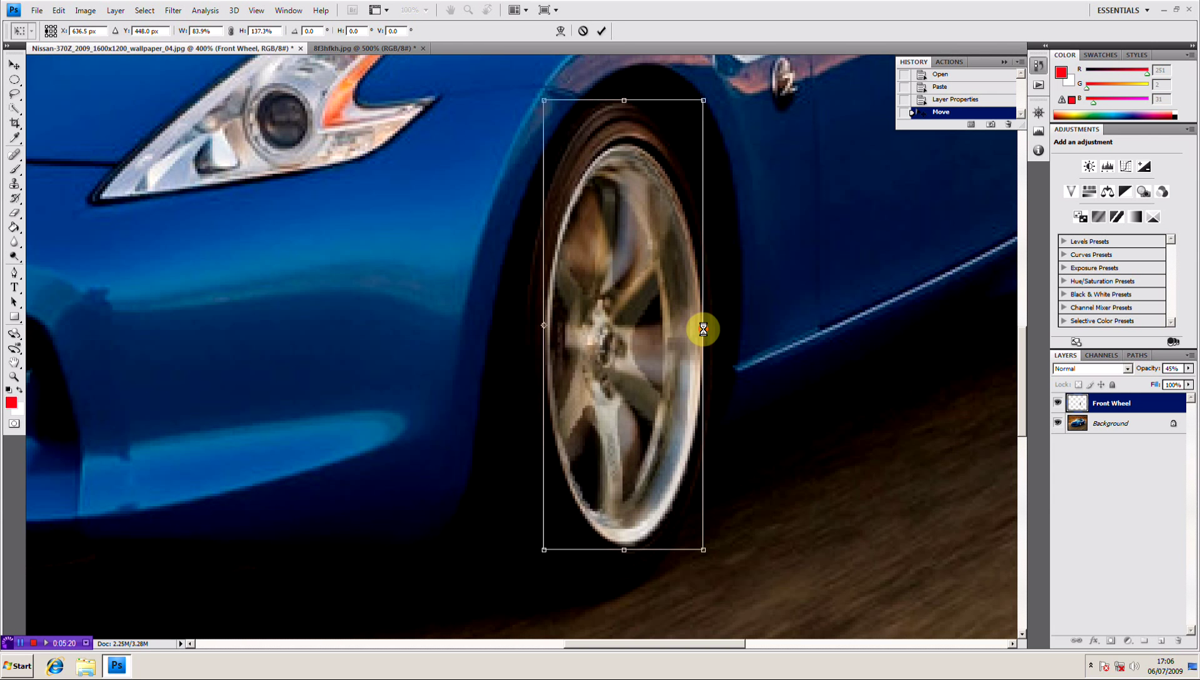
pyautogui.click(1188, 368)
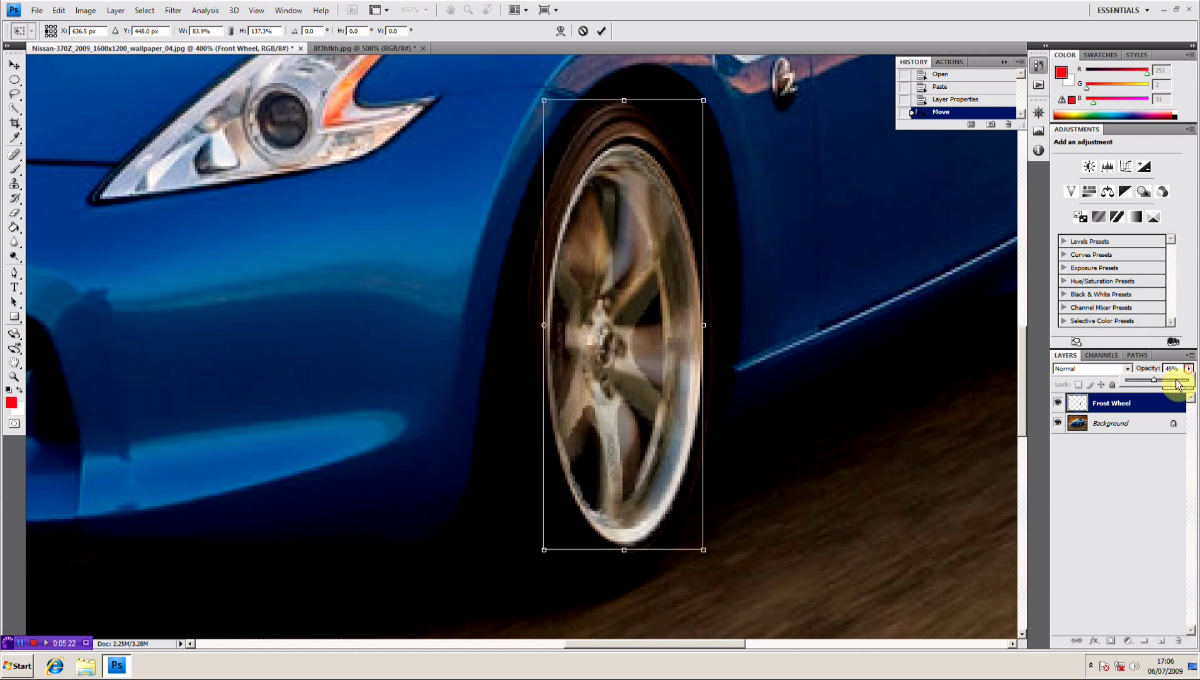
# Restore 100% opacity and fine-tune the wheel to 84.9% wide by 139.2% tall over the tyre
pyautogui.moveTo(1154, 381); pyautogui.dragTo(1190, 380)
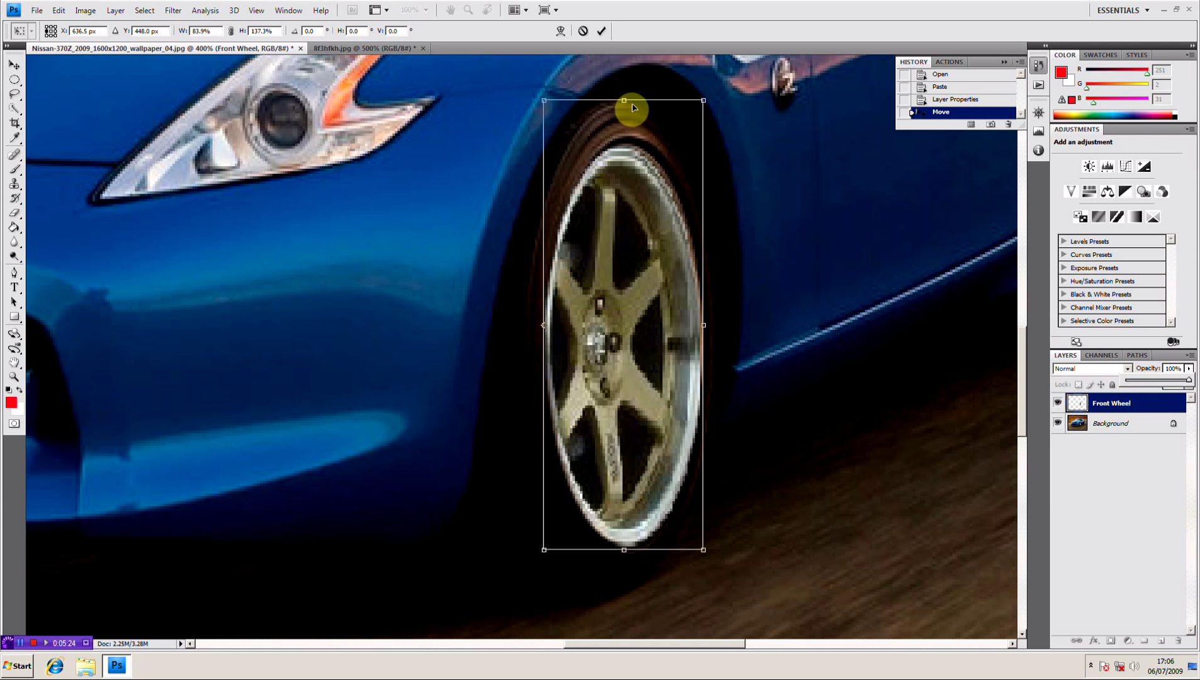
pyautogui.moveTo(624, 99); pyautogui.dragTo(623, 97)
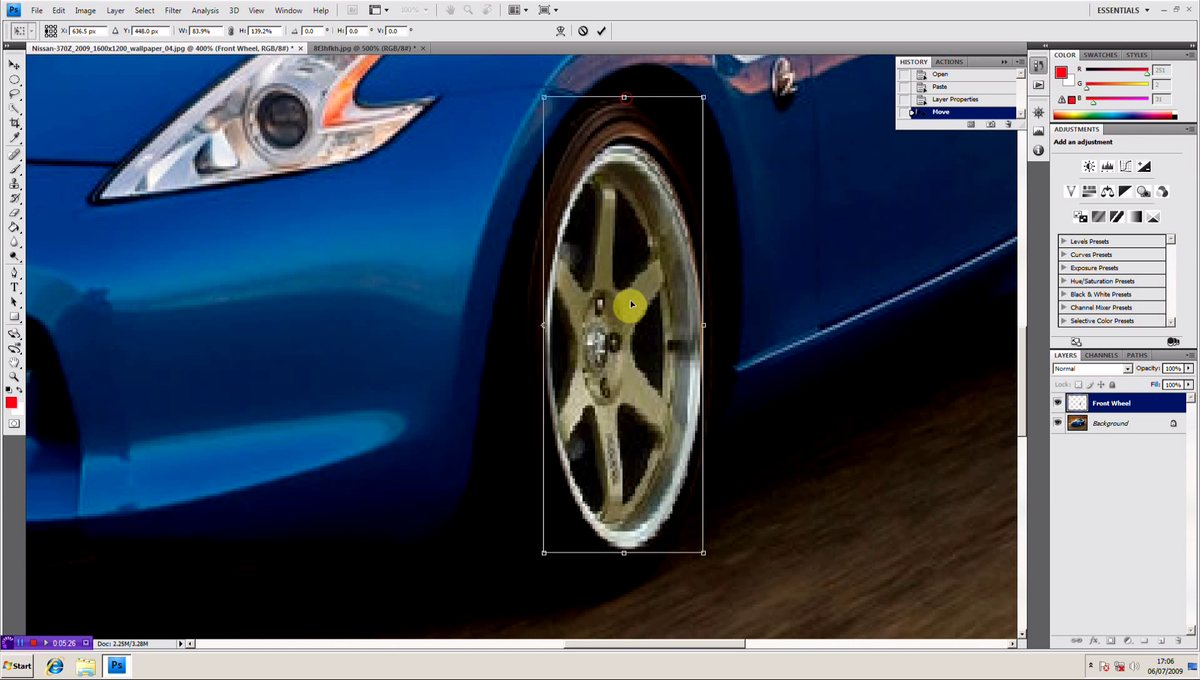
pyautogui.moveTo(620, 332); pyautogui.dragTo(630, 330)
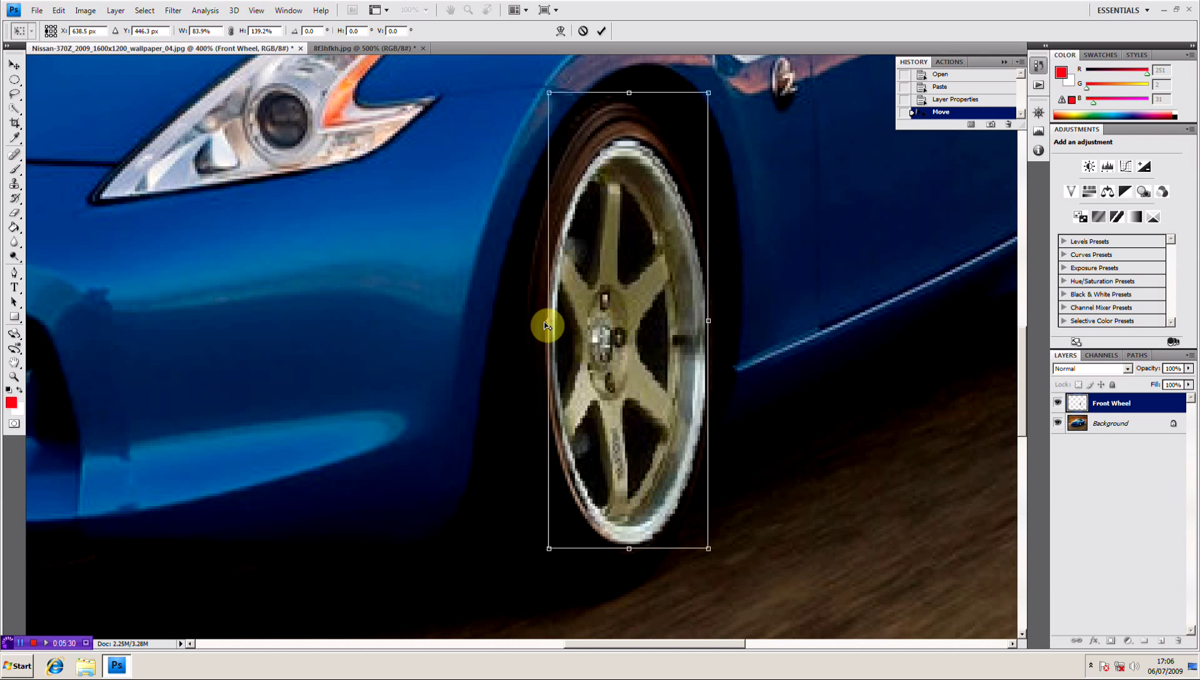
pyautogui.moveTo(705, 325); pyautogui.dragTo(708, 321)
pyautogui.moveTo(547, 321); pyautogui.dragTo(546, 321)
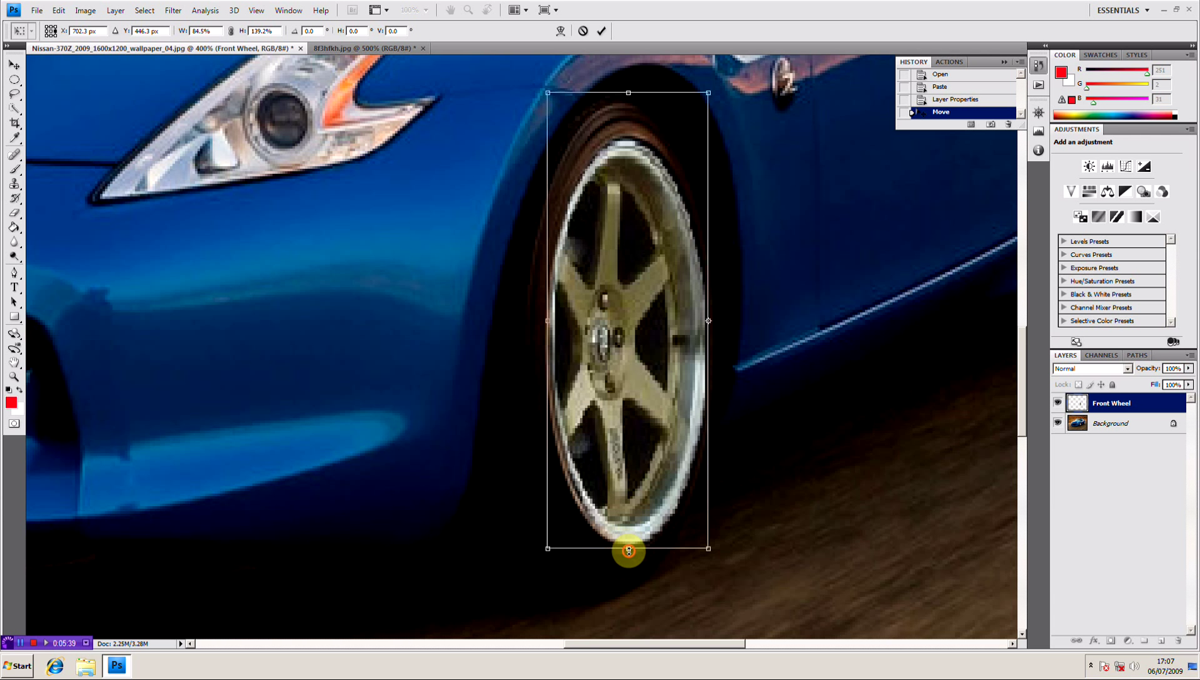
pyautogui.moveTo(611, 348); pyautogui.dragTo(611, 357)
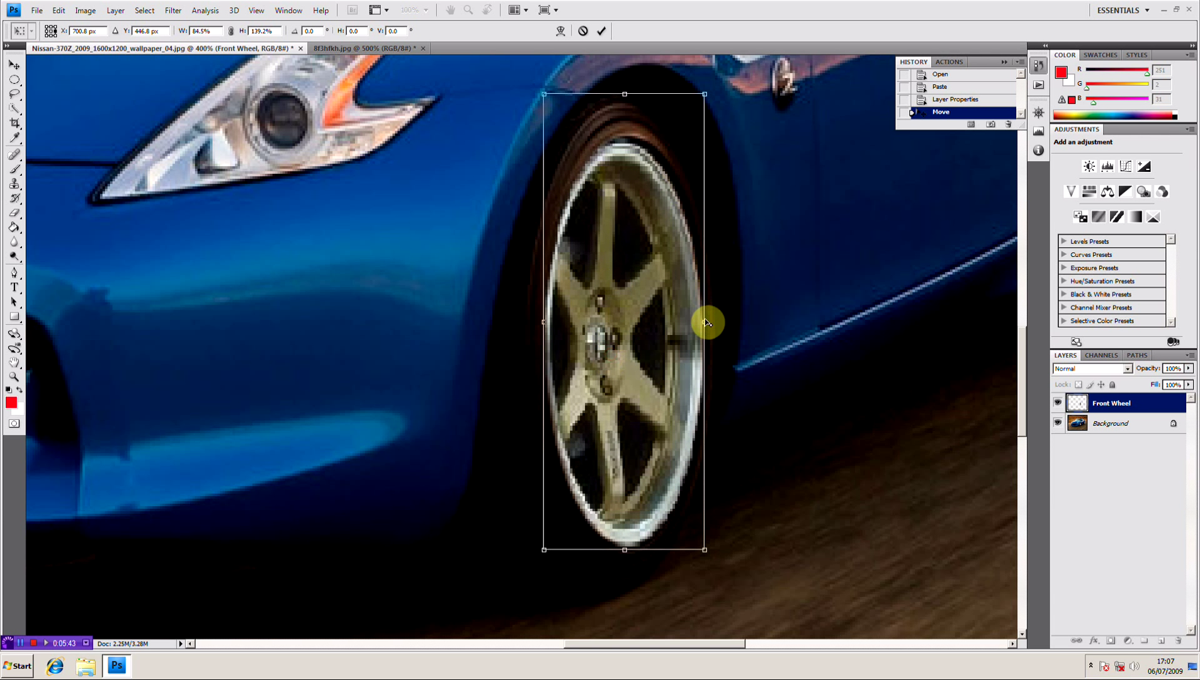
pyautogui.moveTo(624, 322); pyautogui.dragTo(544, 322)
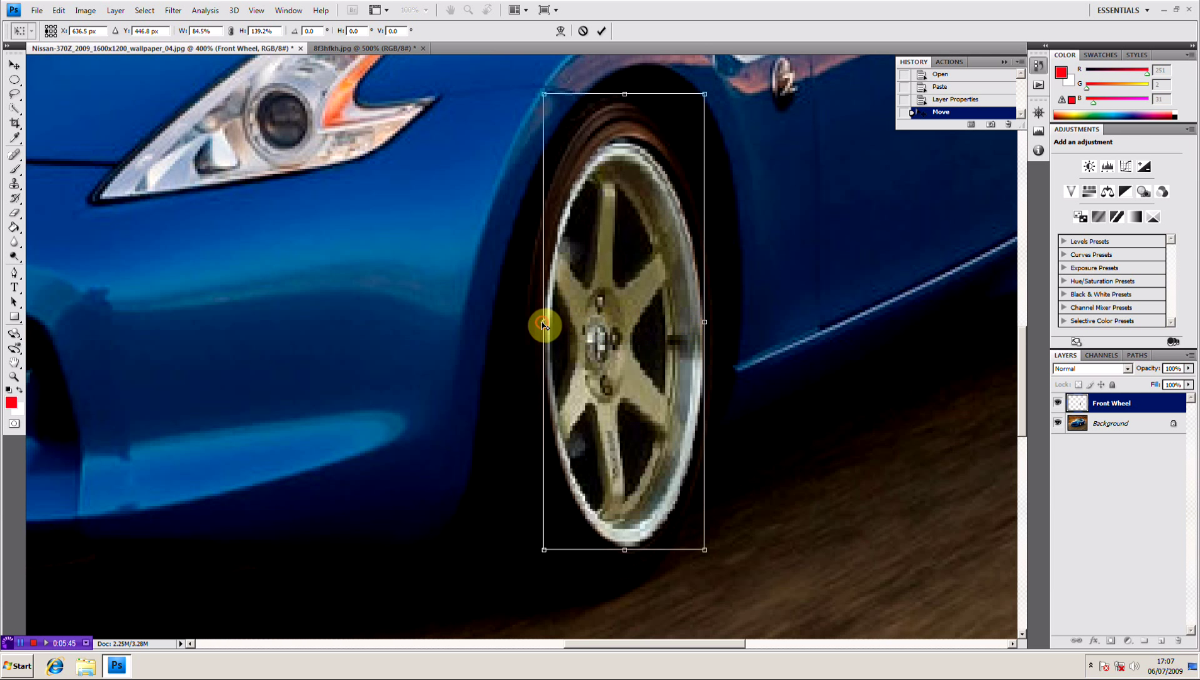
pyautogui.moveTo(703, 322); pyautogui.dragTo(704, 322)
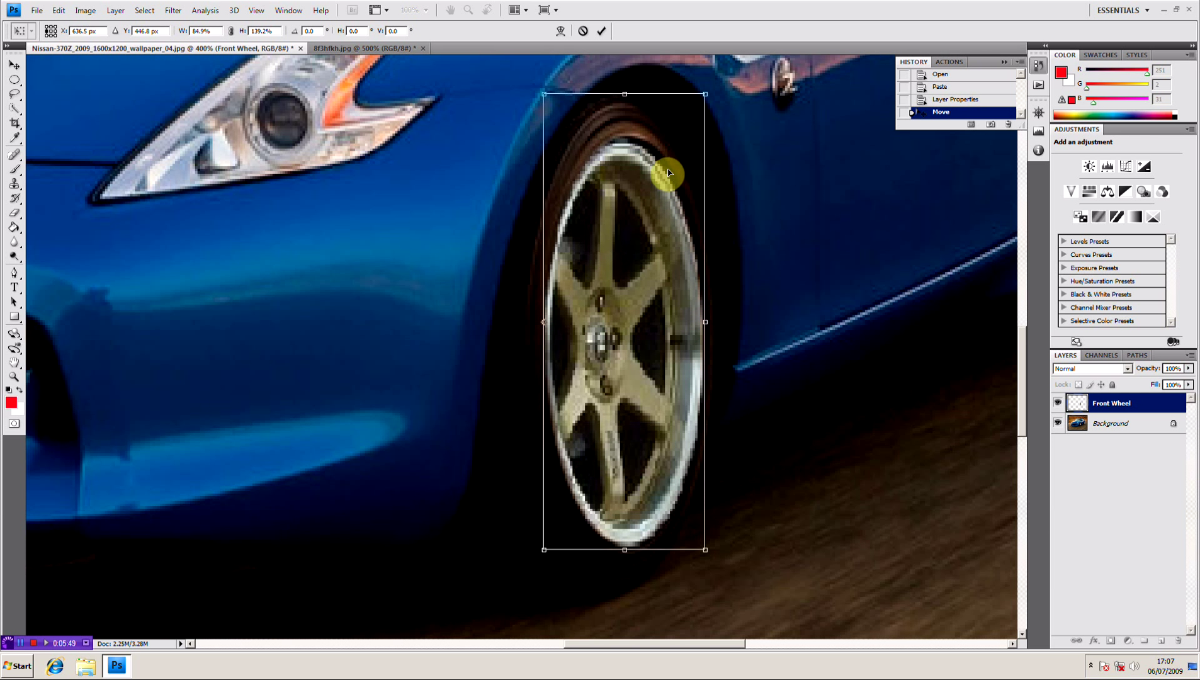
pyautogui.press('alt')
pyautogui.press('alt')
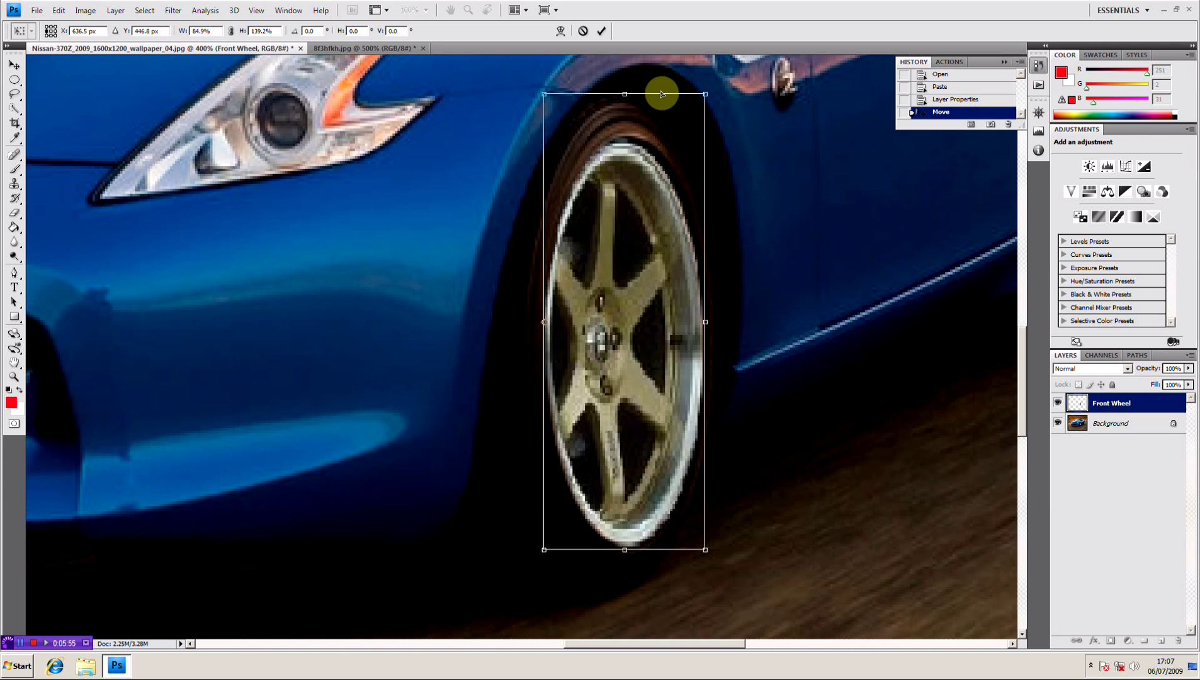
# Make the wheel slightly taller, warp its top-right edge to the arch, and commit
pyautogui.rightClick(651, 218)
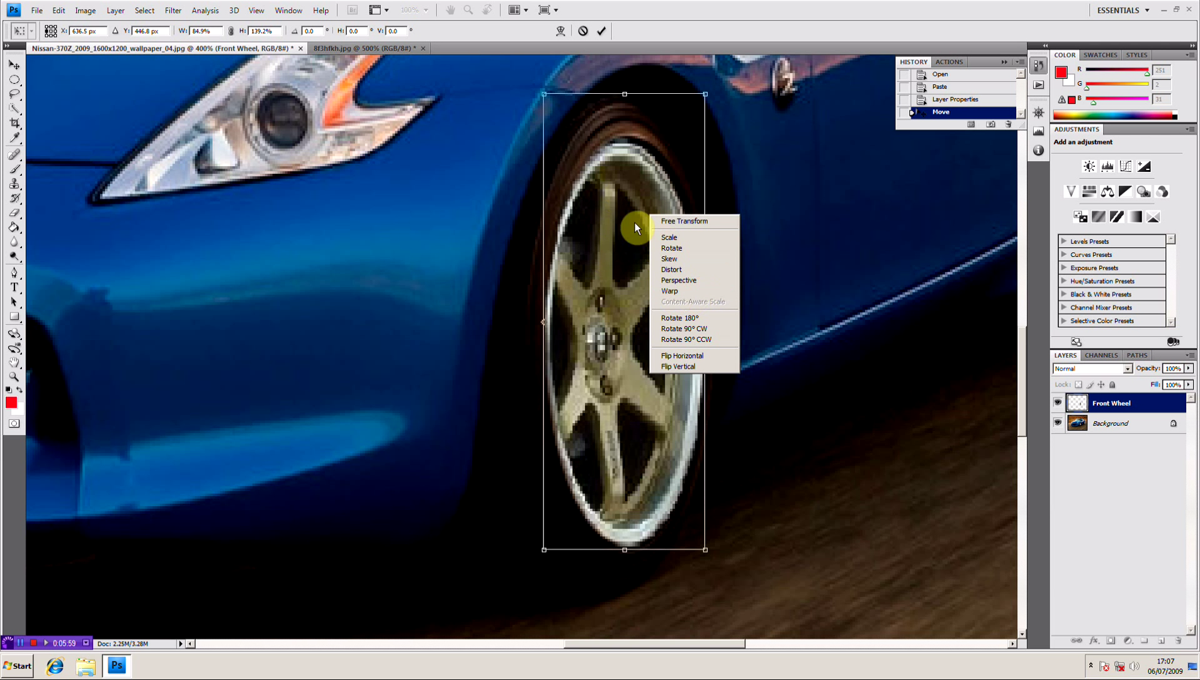
pyautogui.press('Escape')
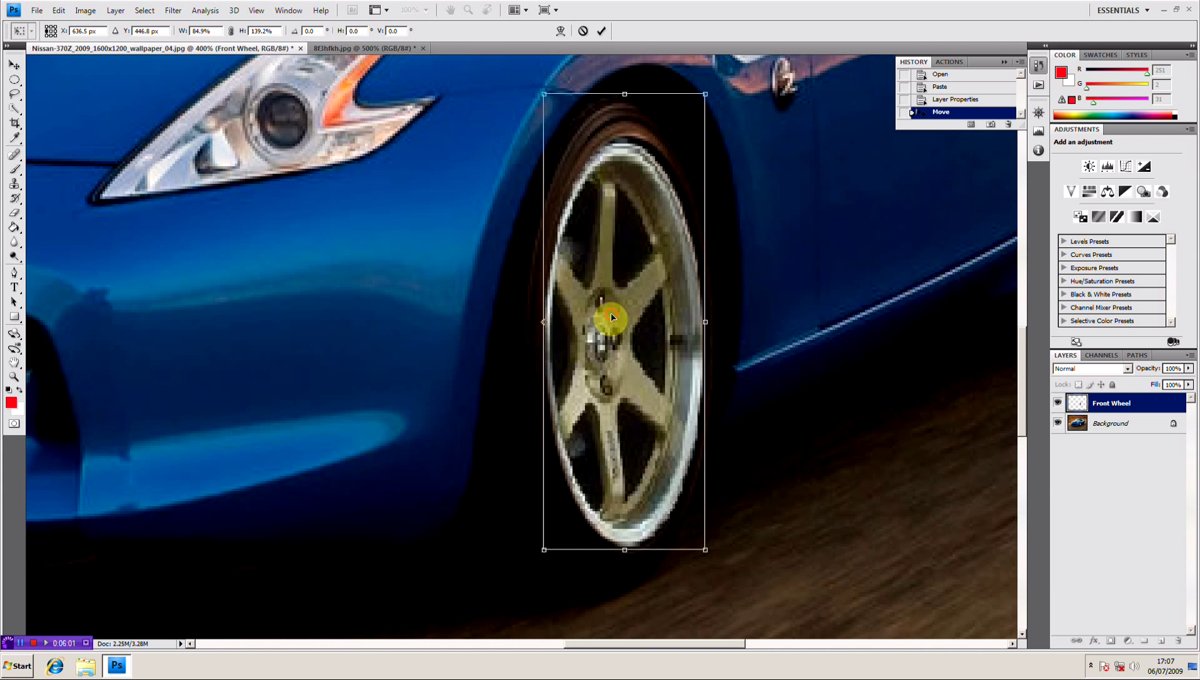
pyautogui.moveTo(624, 93); pyautogui.dragTo(625, 89)
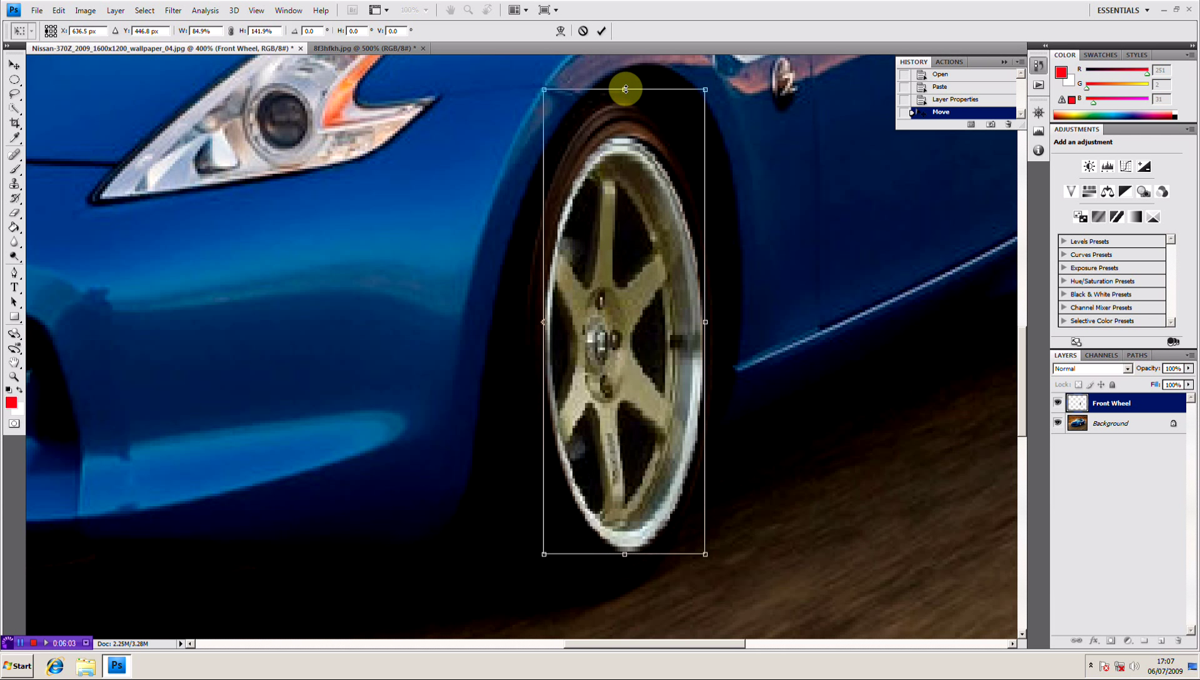
pyautogui.rightClick(620, 260)
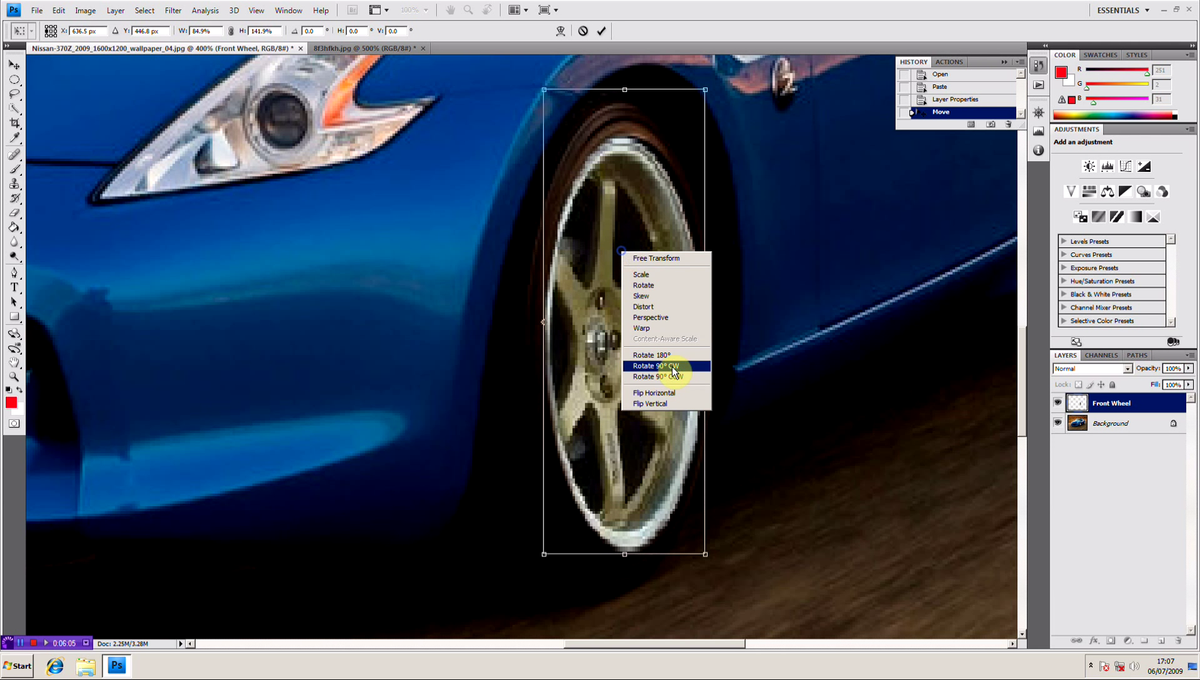
pyautogui.press('Escape')
pyautogui.rightClick(622, 244)
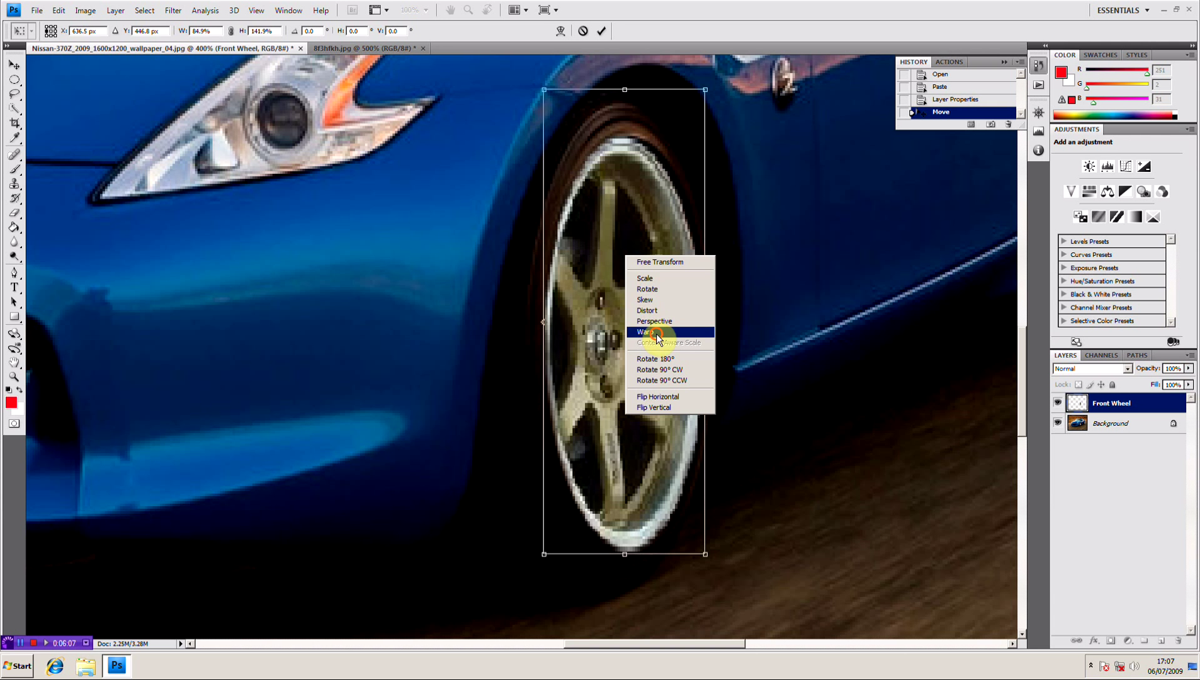
pyautogui.click(655, 332)
pyautogui.click(652, 169)
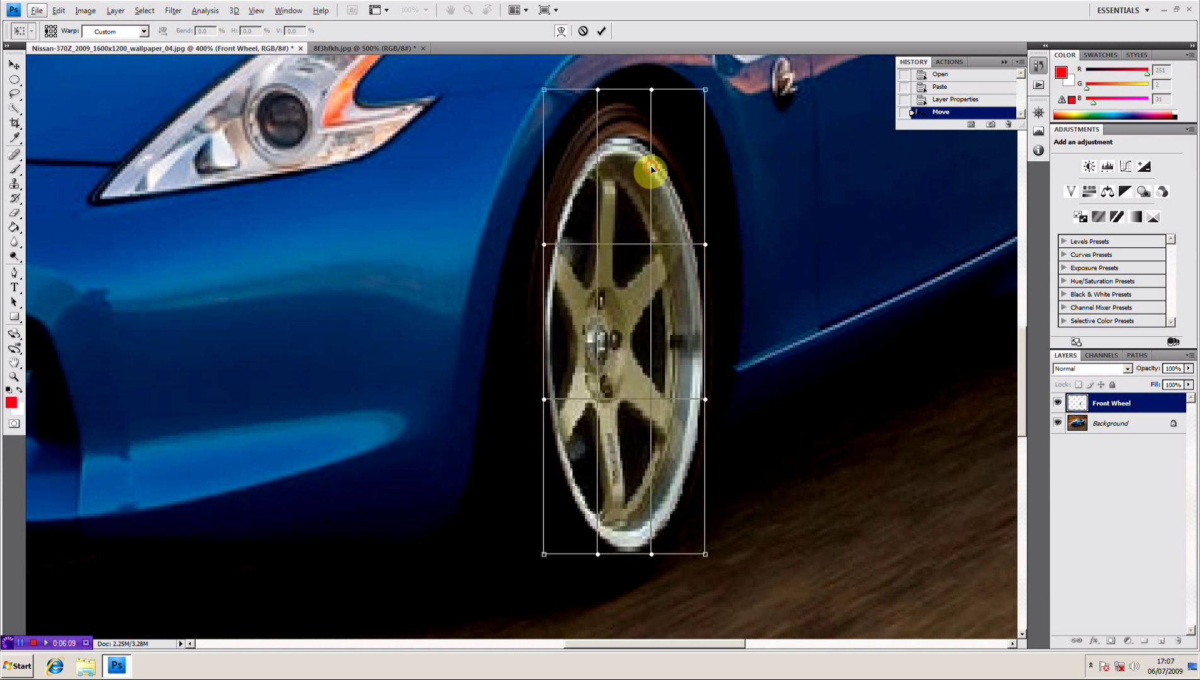
pyautogui.moveTo(653, 170); pyautogui.dragTo(677, 202)
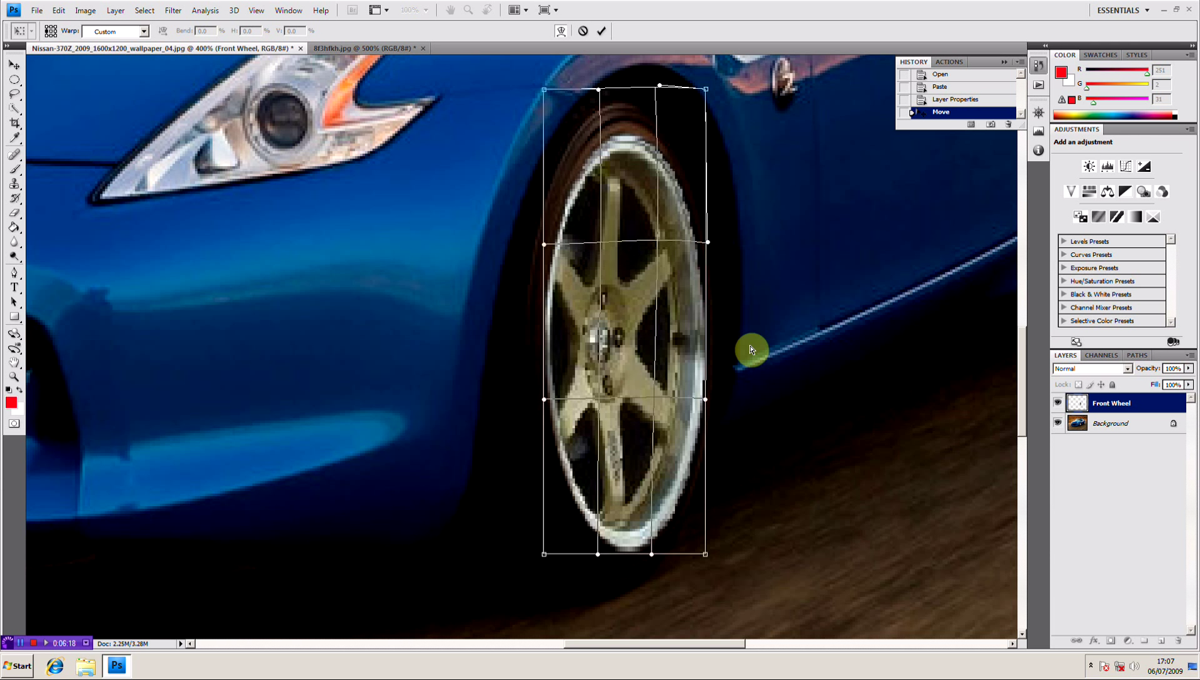
pyautogui.press('Return')
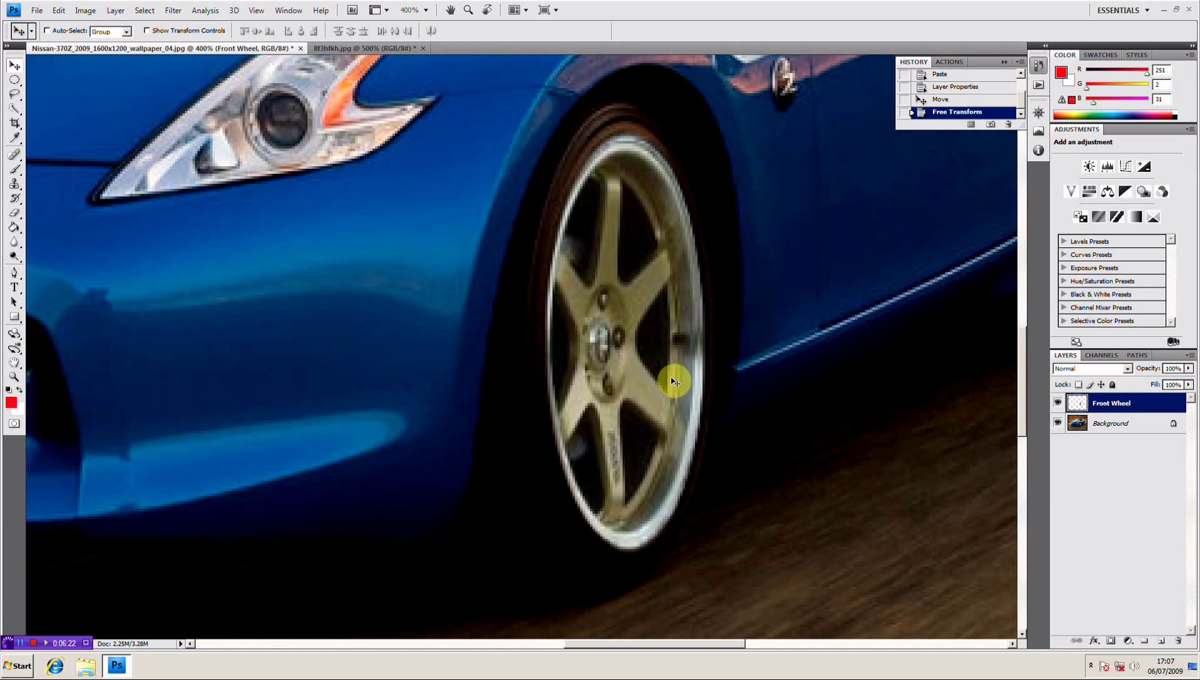
# Zoom out to view the whole Nissan 370Z with its new front rim
pyautogui.hotkey('ctrl', '1')
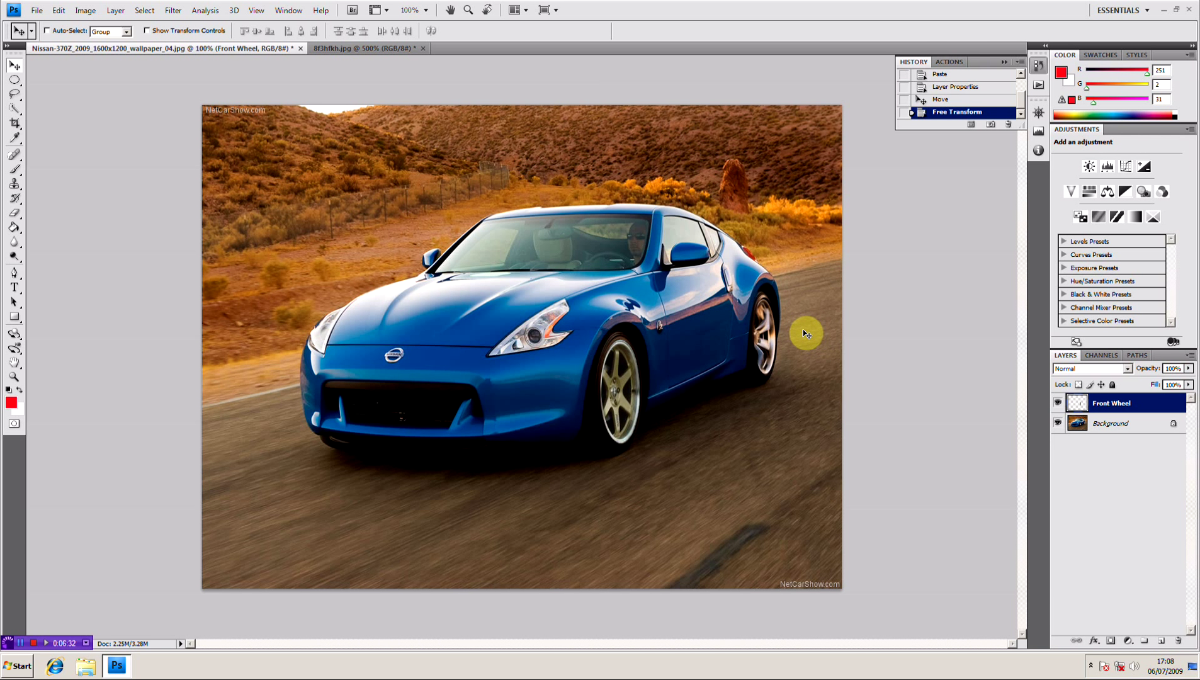
# Paste a second copy of the gold rim and name its layer 'Back Wheel'
pyautogui.hotkey('ctrl', 'v')
pyautogui.doubleClick(1107, 403)
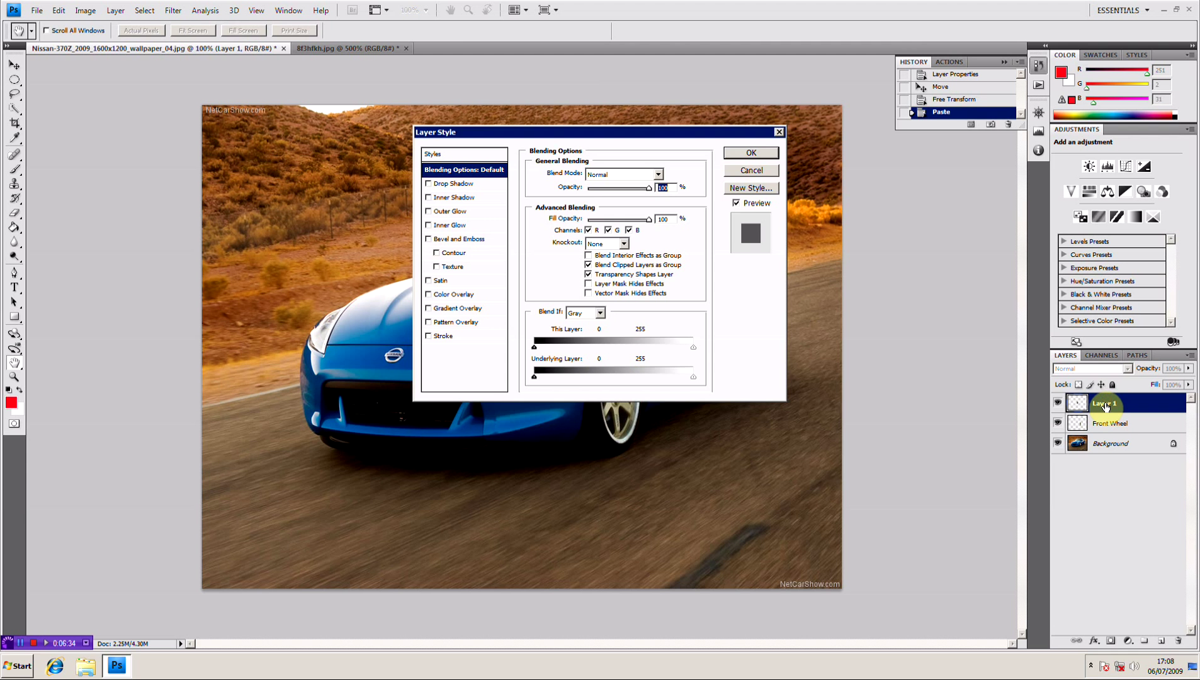
pyautogui.click(765, 171)
pyautogui.doubleClick(1108, 410)
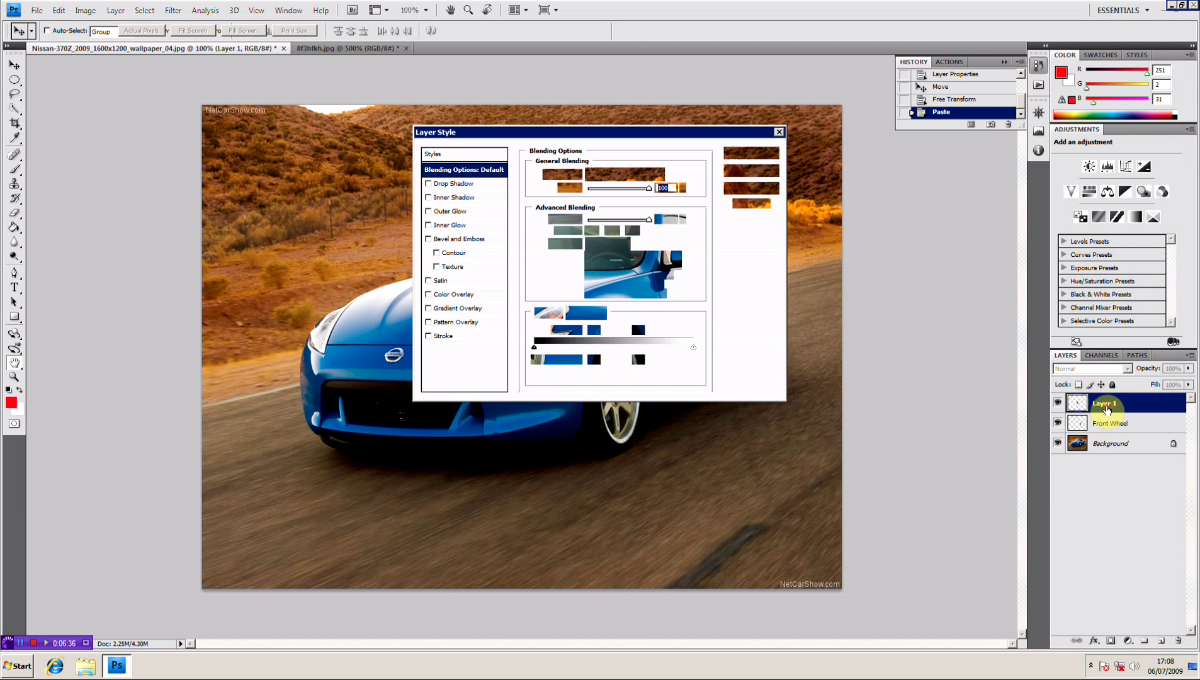
pyautogui.click(750, 171)
pyautogui.doubleClick(1107, 402)
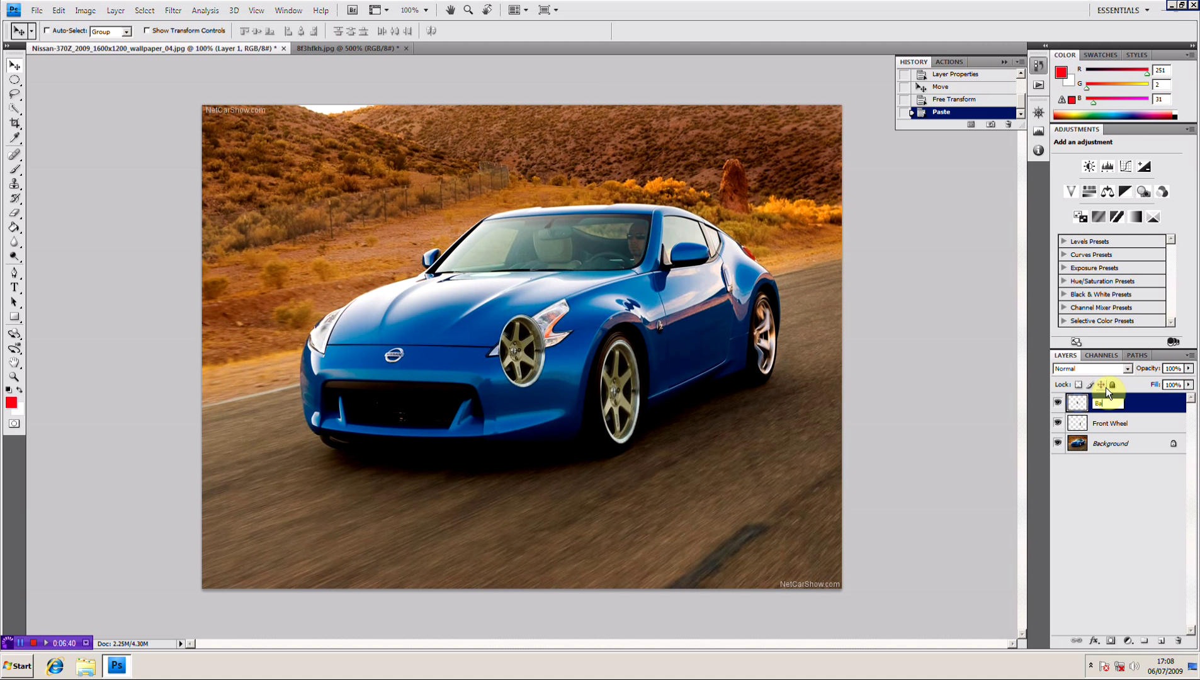
pyautogui.press('Return')
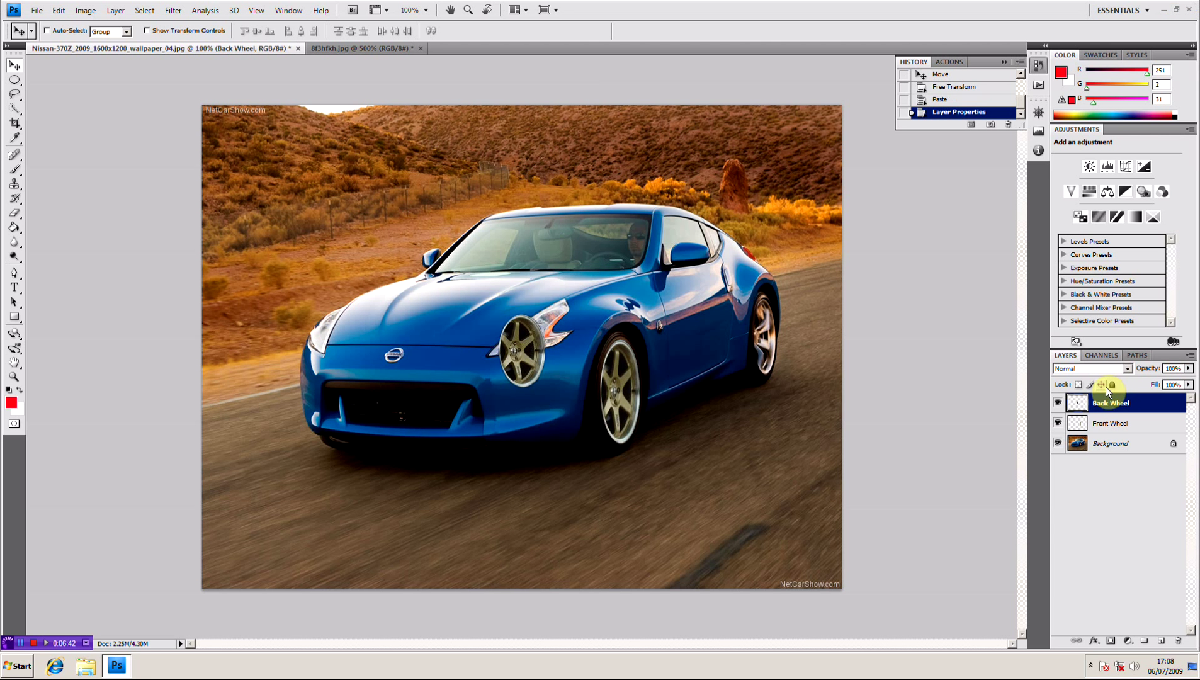
# Move the Back Wheel layer over the car's rear wheel arch
pyautogui.moveTo(513, 347); pyautogui.dragTo(774, 311)
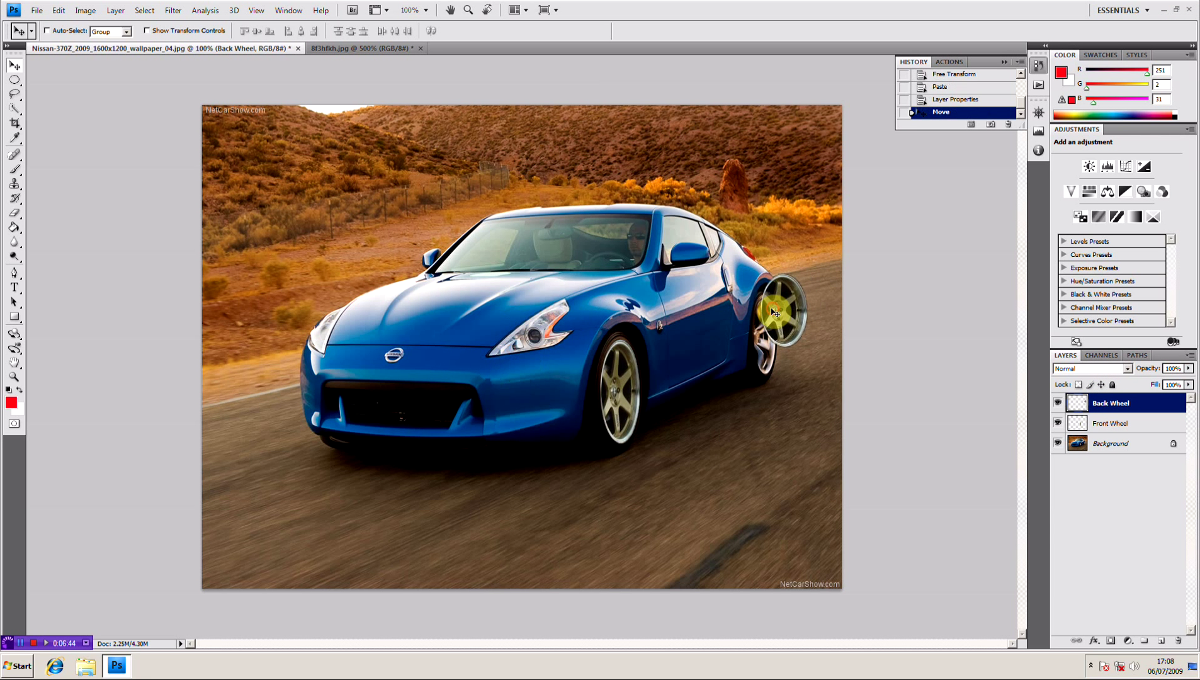
pyautogui.hotkey('ctrl', '+')
pyautogui.hotkey('ctrl', '+')
pyautogui.hotkey('ctrl', '+')
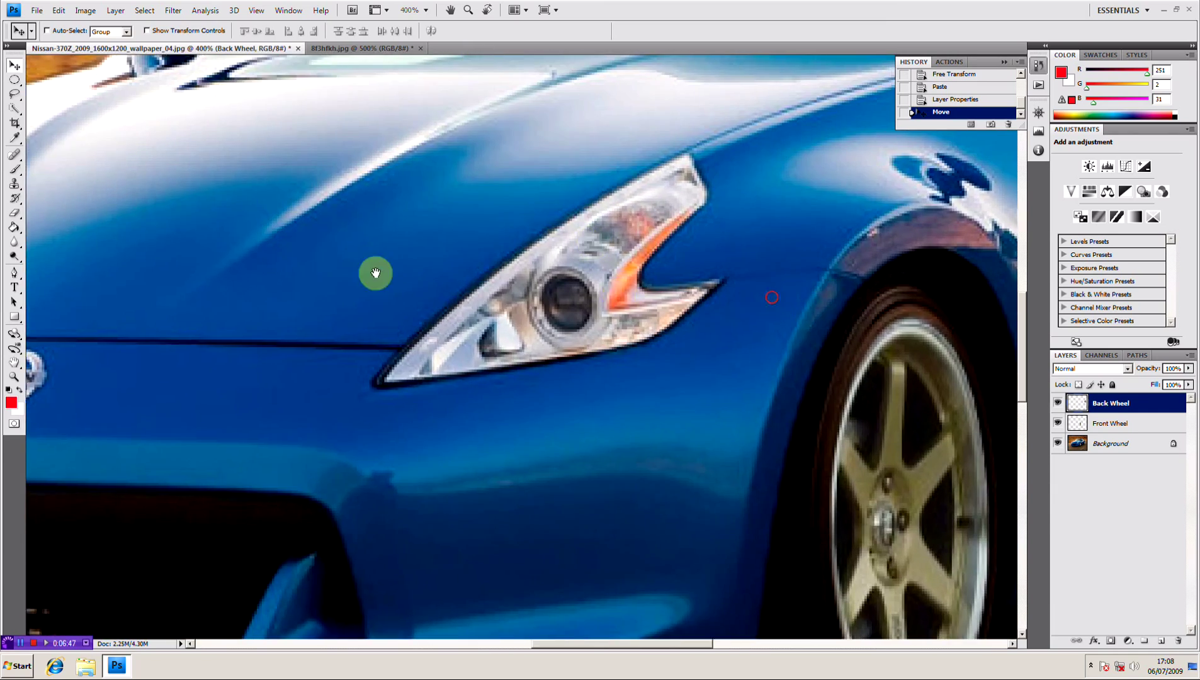
pyautogui.moveTo(375, 270); pyautogui.dragTo(322, 226)
pyautogui.moveTo(642, 361); pyautogui.dragTo(514, 469)
# Free-transform the Back Wheel to about 46.7% width and 106.9% height
pyautogui.hotkey('ctrl', 't')
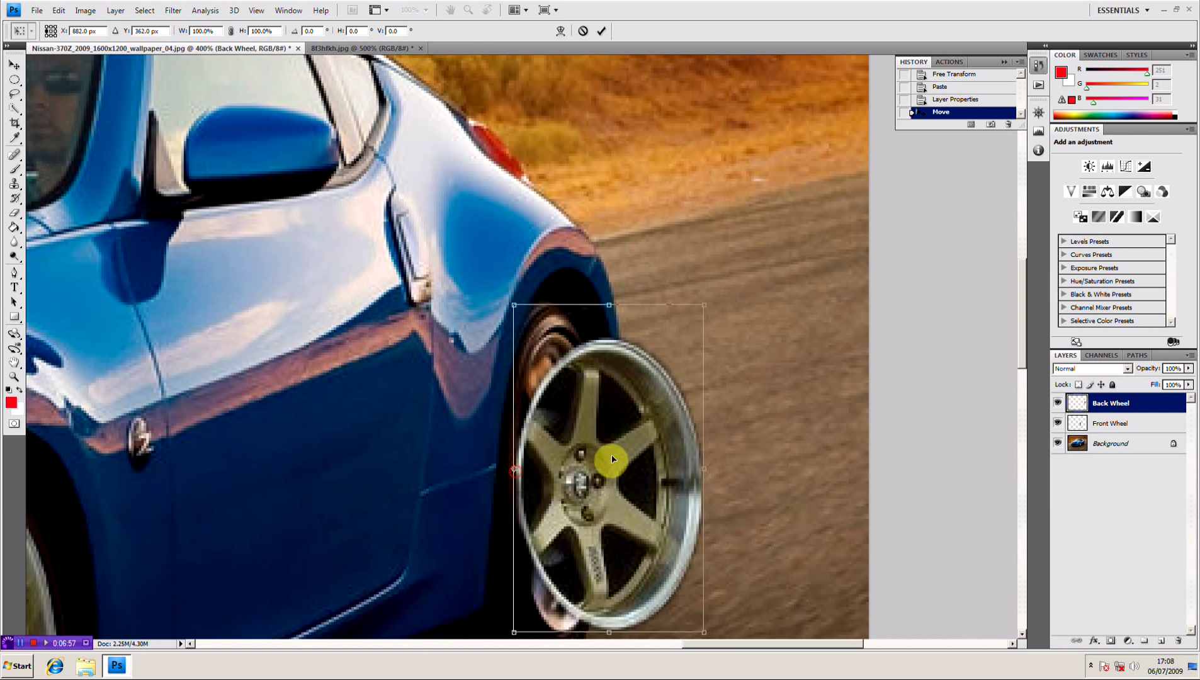
pyautogui.moveTo(703, 468); pyautogui.dragTo(604, 464)
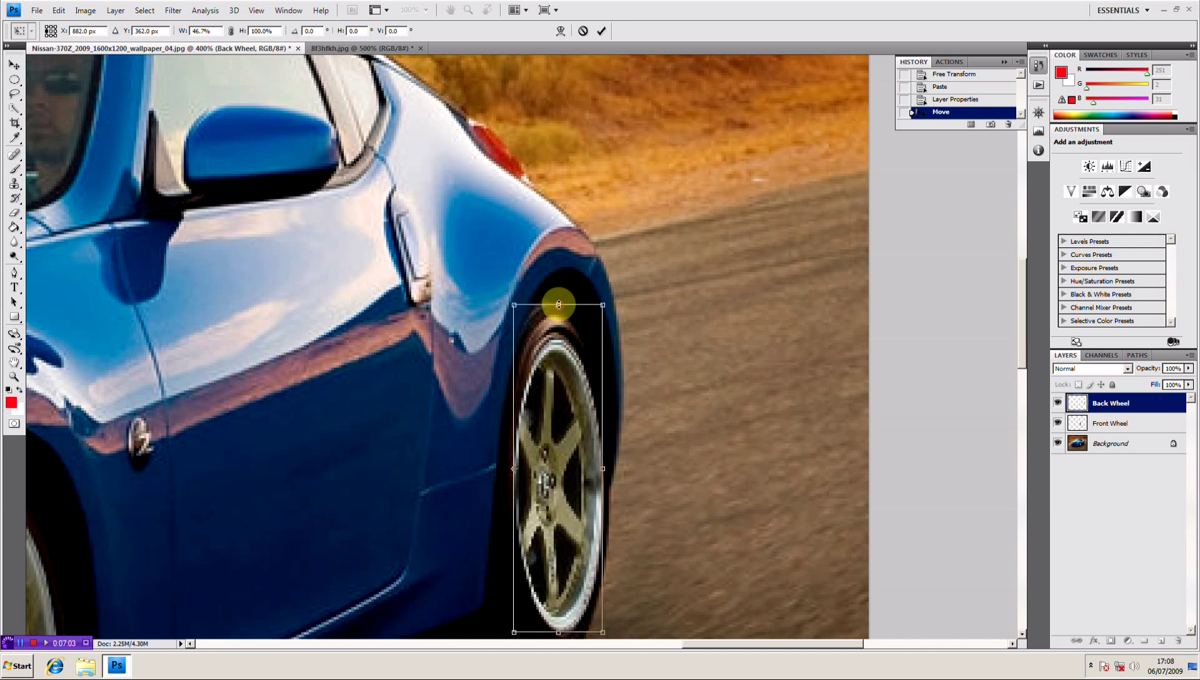
pyautogui.moveTo(558, 304); pyautogui.dragTo(558, 294)
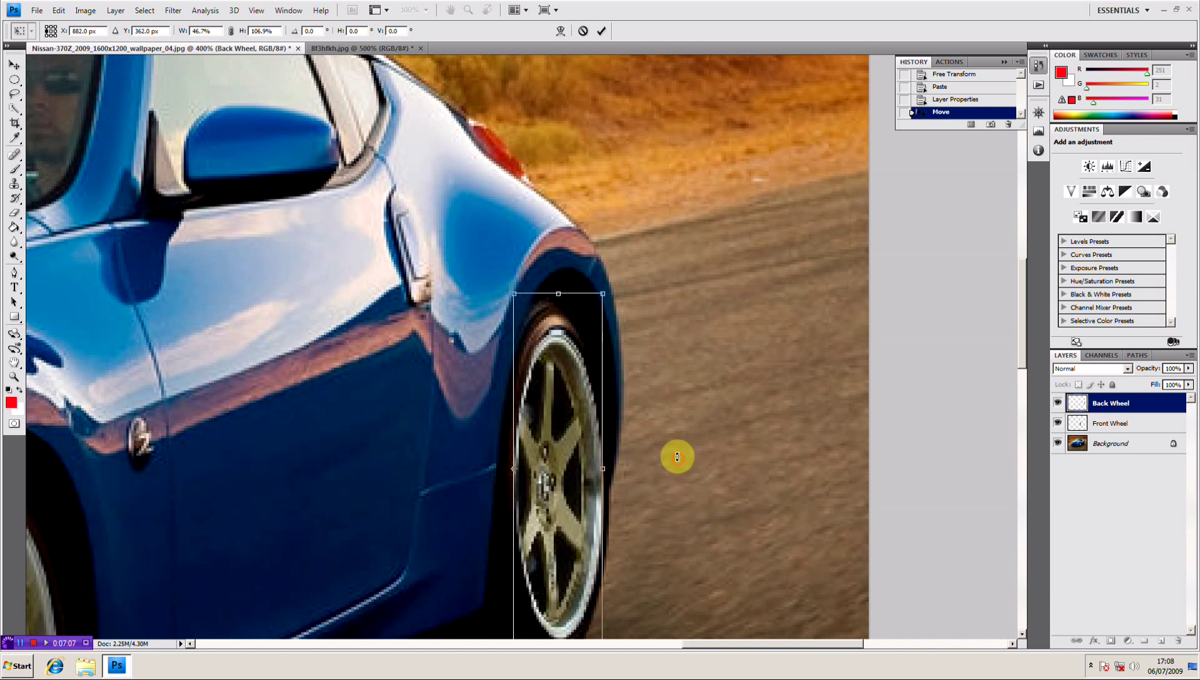
pyautogui.moveTo(677, 455)
pyautogui.mouseDown()
pyautogui.moveTo(673, 431)
pyautogui.moveTo(673, 442)
pyautogui.mouseUp()
pyautogui.hotkey('ctrl', 'z')
pyautogui.scroll(-3, 658, 444)
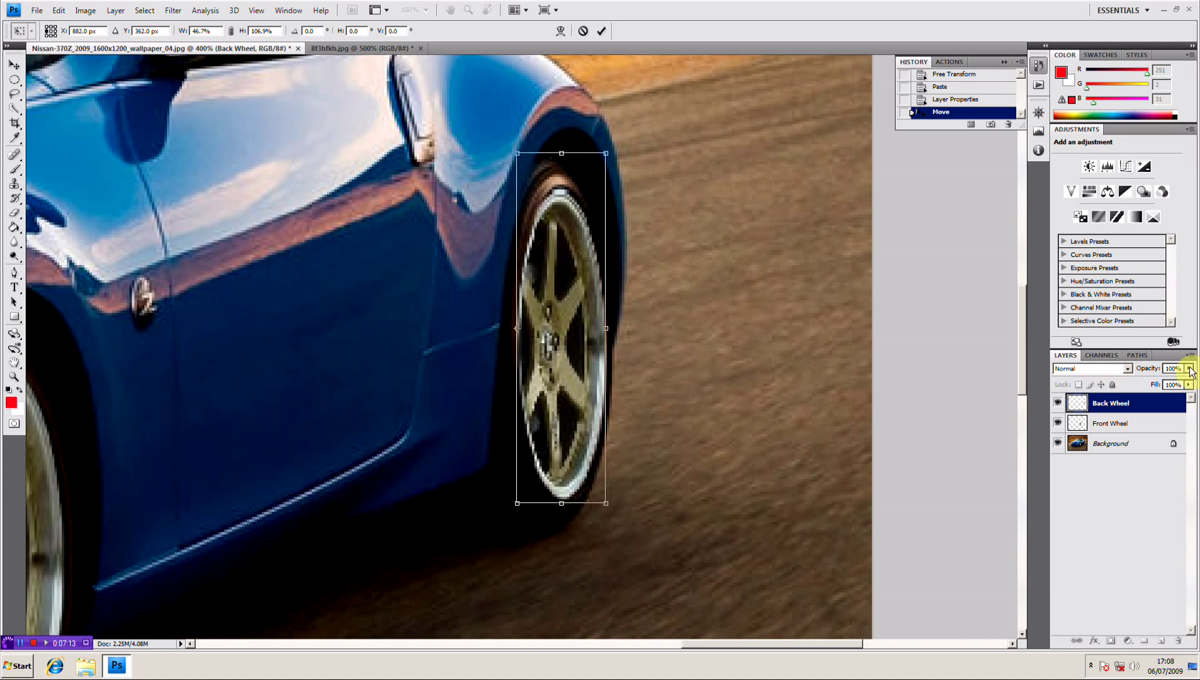
# Check alignment at lowered opacity, restore 100% opacity, and commit the transform
pyautogui.click(1189, 369)
pyautogui.click(1140, 378)
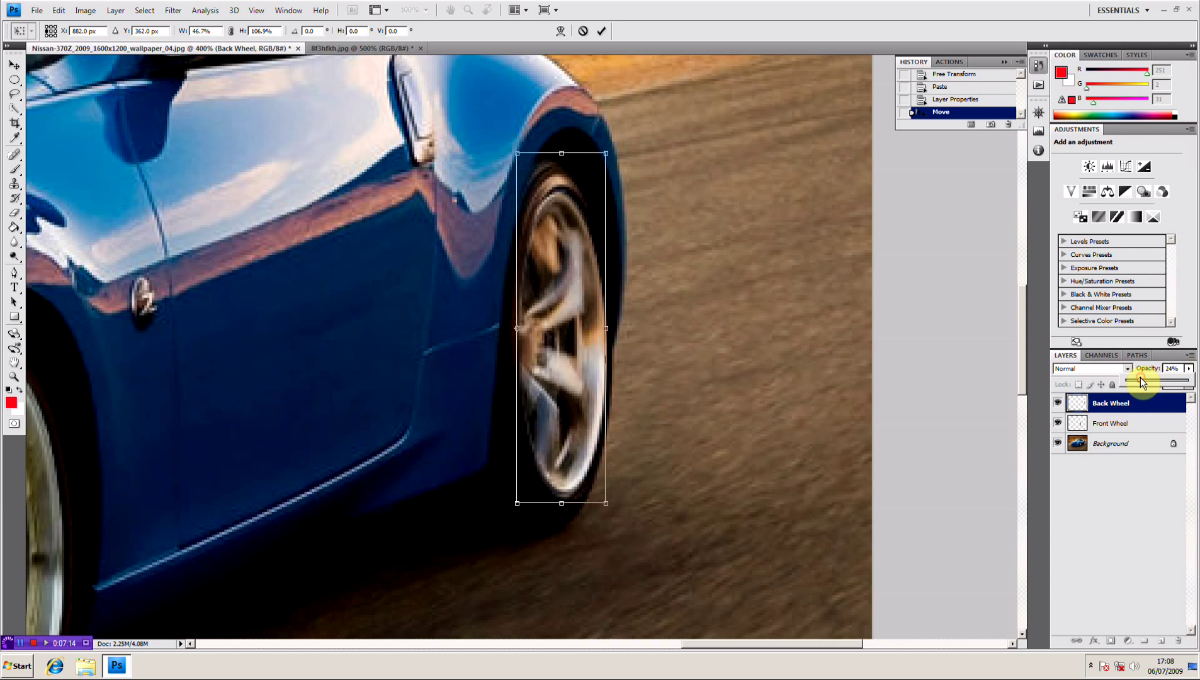
pyautogui.click(1027, 375)
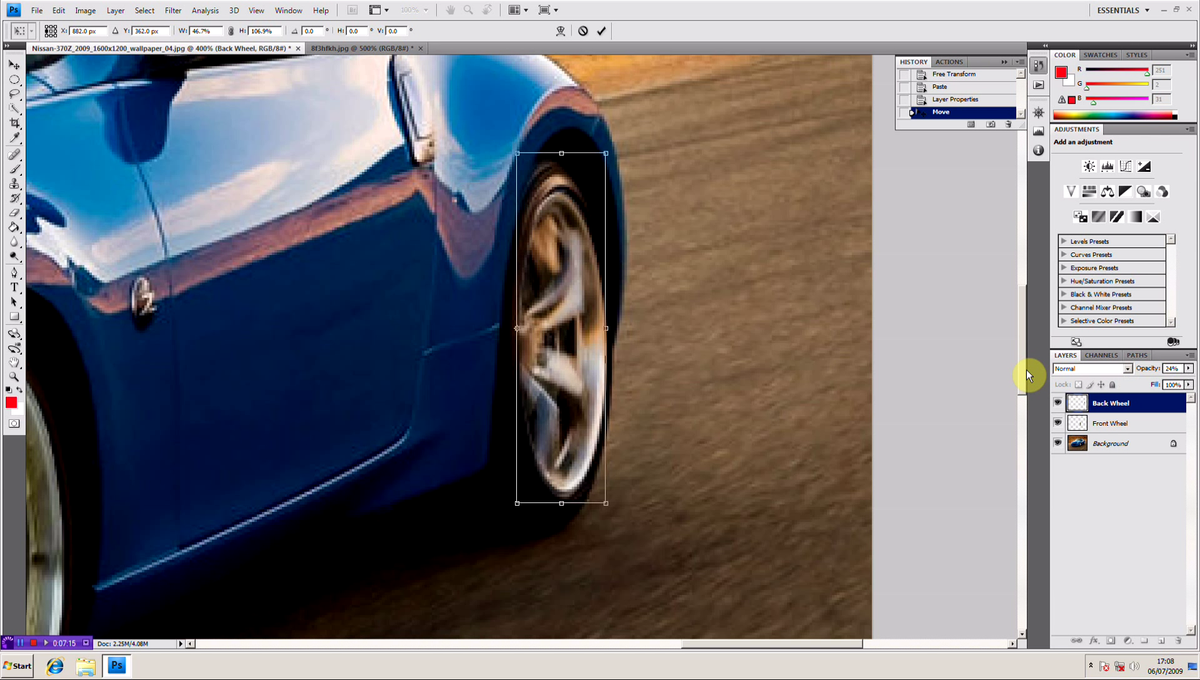
pyautogui.click(1189, 368)
pyautogui.moveTo(1140, 378); pyautogui.dragTo(1177, 378)
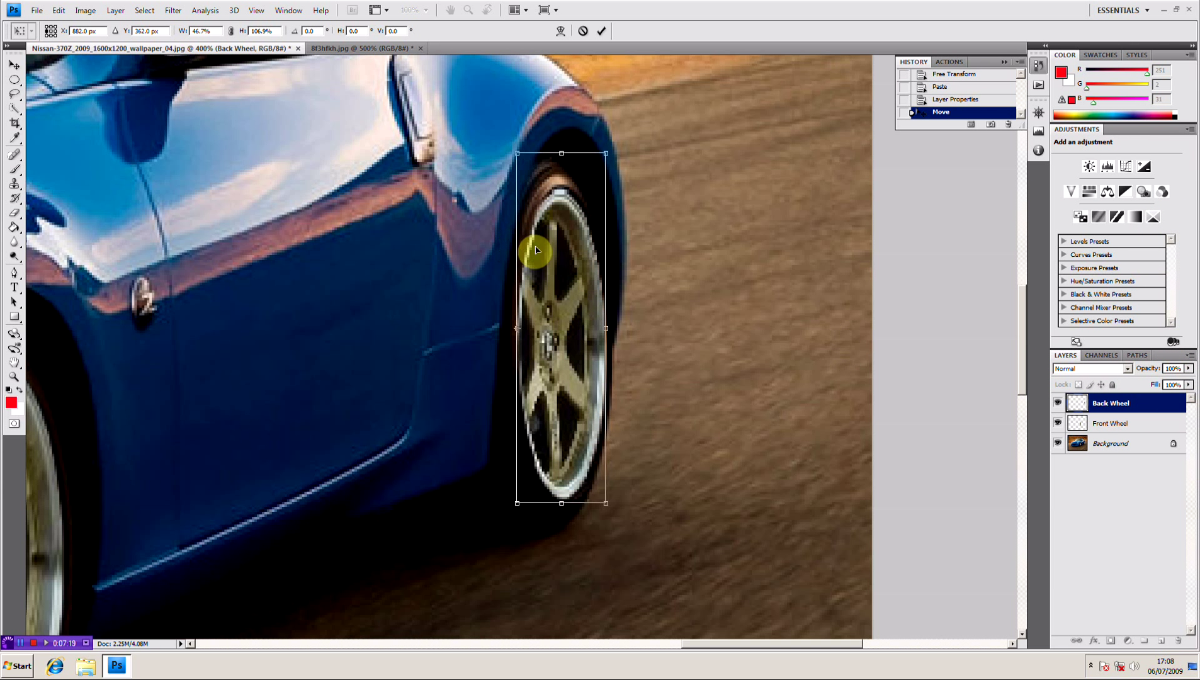
pyautogui.press('Return')
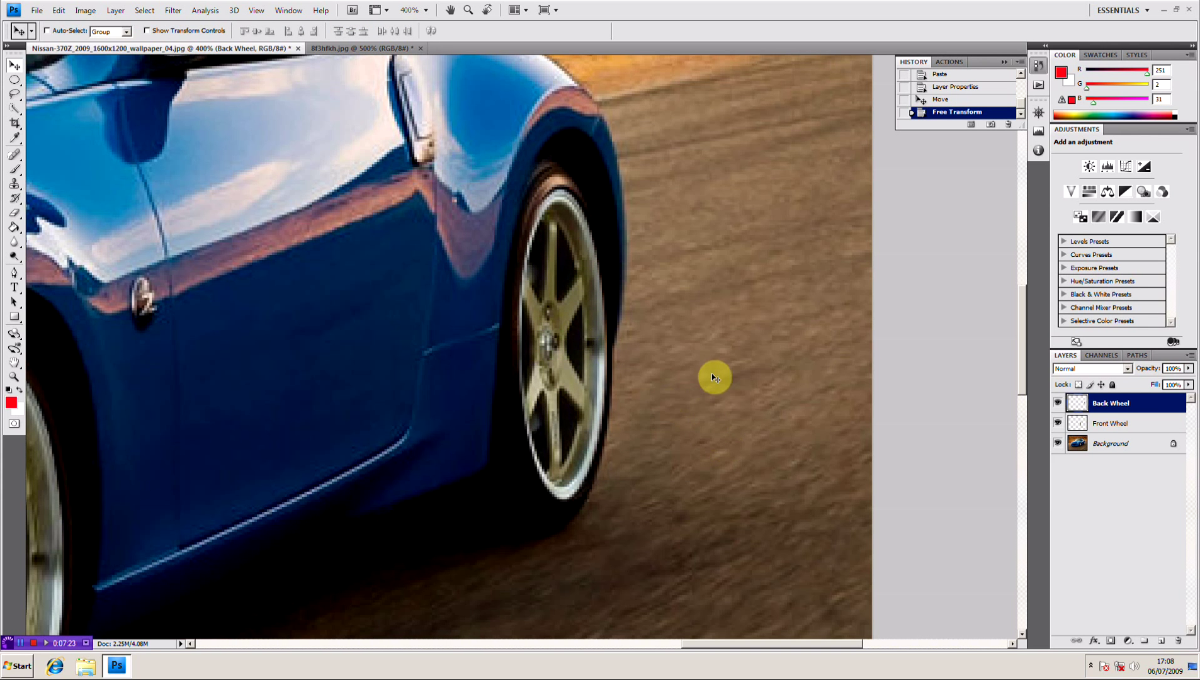
# Zoom out from 400% to 100% to see both gold rims on the car
pyautogui.hotkey('ctrl', '-')
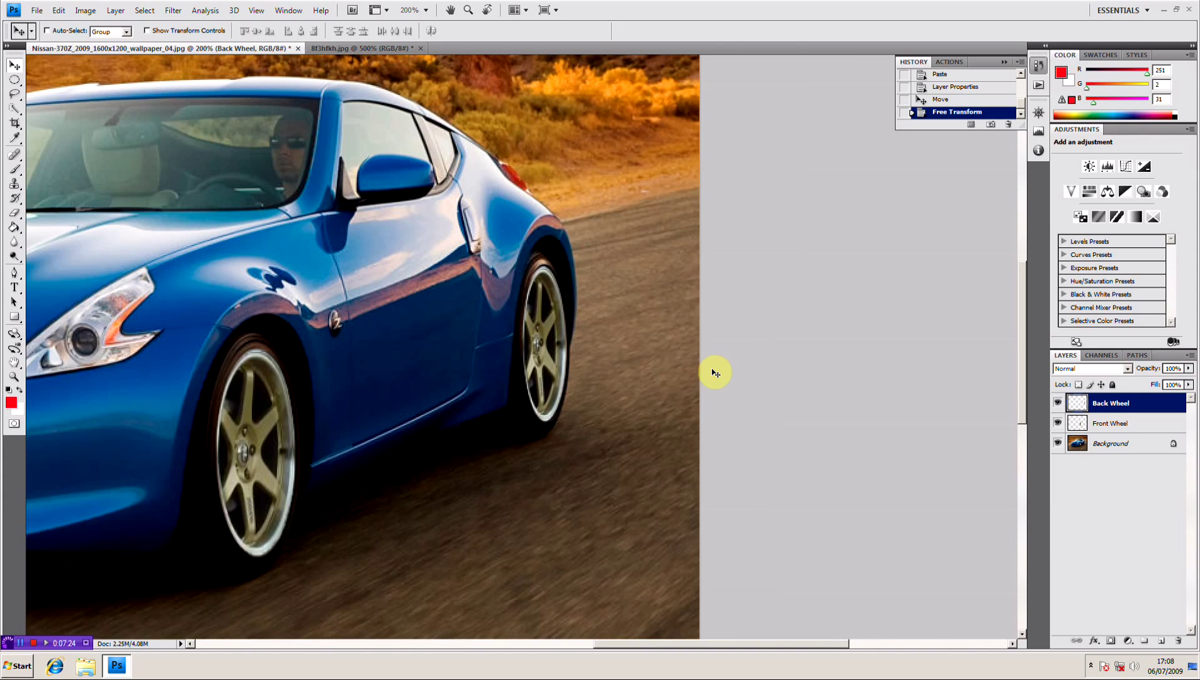
pyautogui.hotkey('ctrl', '-')
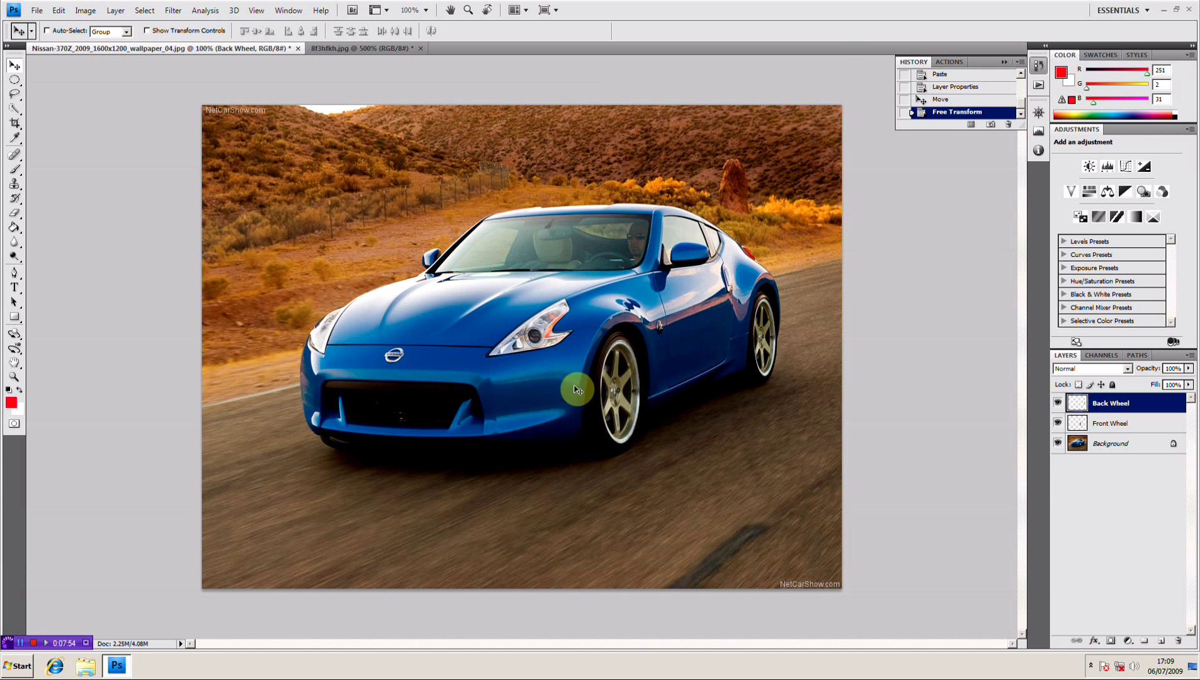
# Darken the Front Wheel layer with a downward-bent Curves adjustment
pyautogui.click(1109, 423)
pyautogui.click(86, 10)
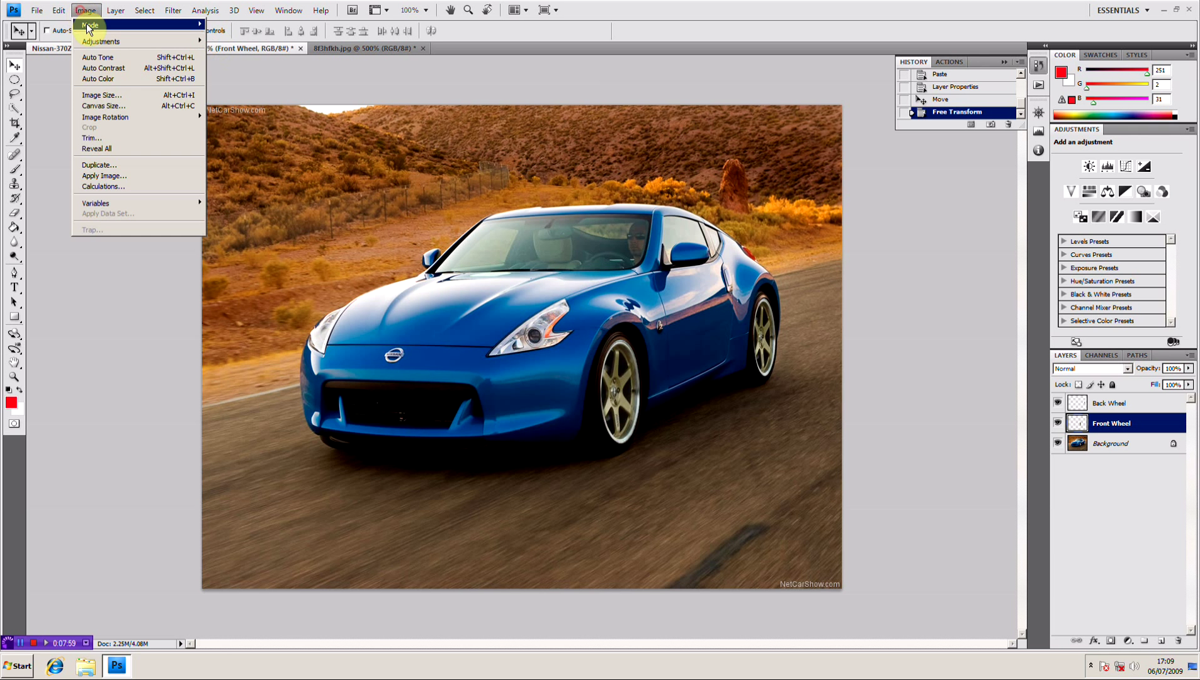
pyautogui.moveTo(99, 41)
pyautogui.click(255, 65)
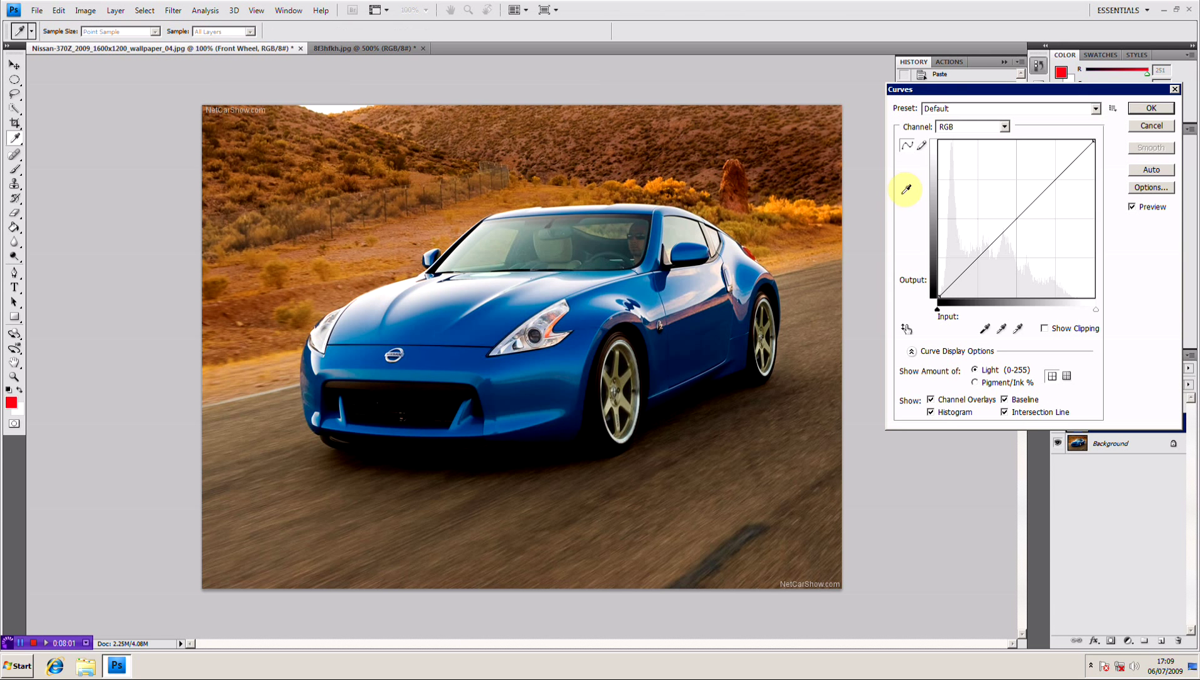
pyautogui.moveTo(1020, 209)
pyautogui.mouseDown()
pyautogui.moveTo(977, 182)
pyautogui.moveTo(1078, 277)
pyautogui.moveTo(1018, 220)
pyautogui.moveTo(1027, 228)
pyautogui.mouseUp()
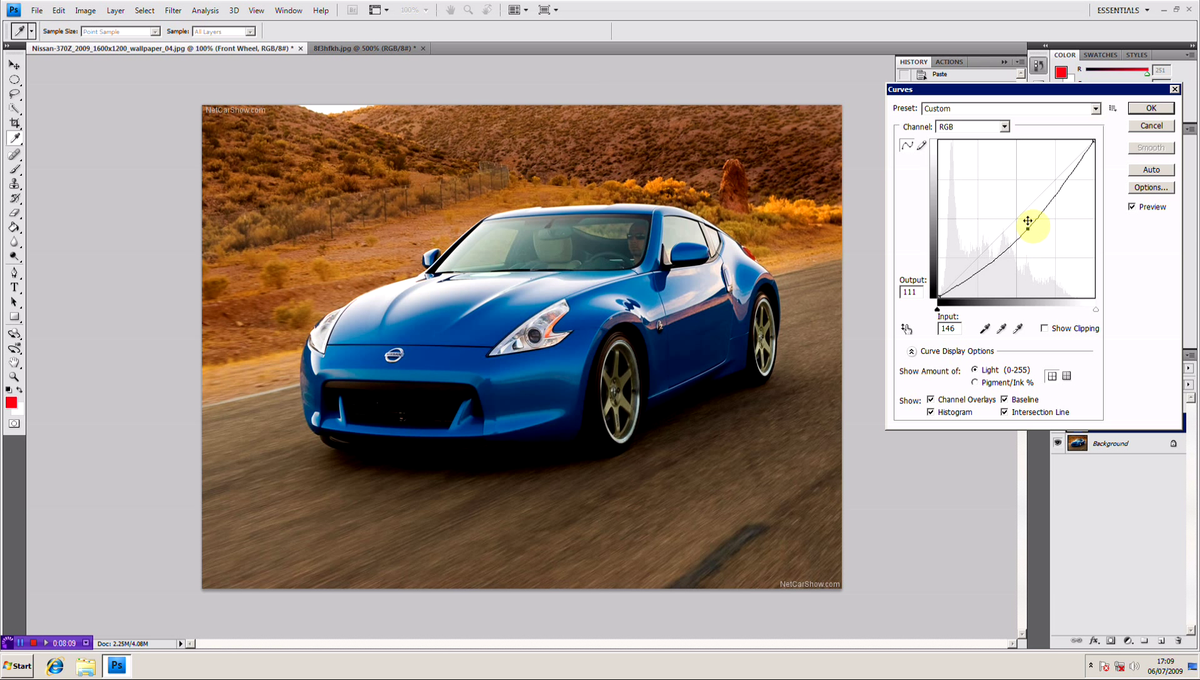
pyautogui.click(1151, 107)
# Darken the Back Wheel layer with Curves, midpoint pulled to about Input 149 / Output 109
pyautogui.click(1113, 402)
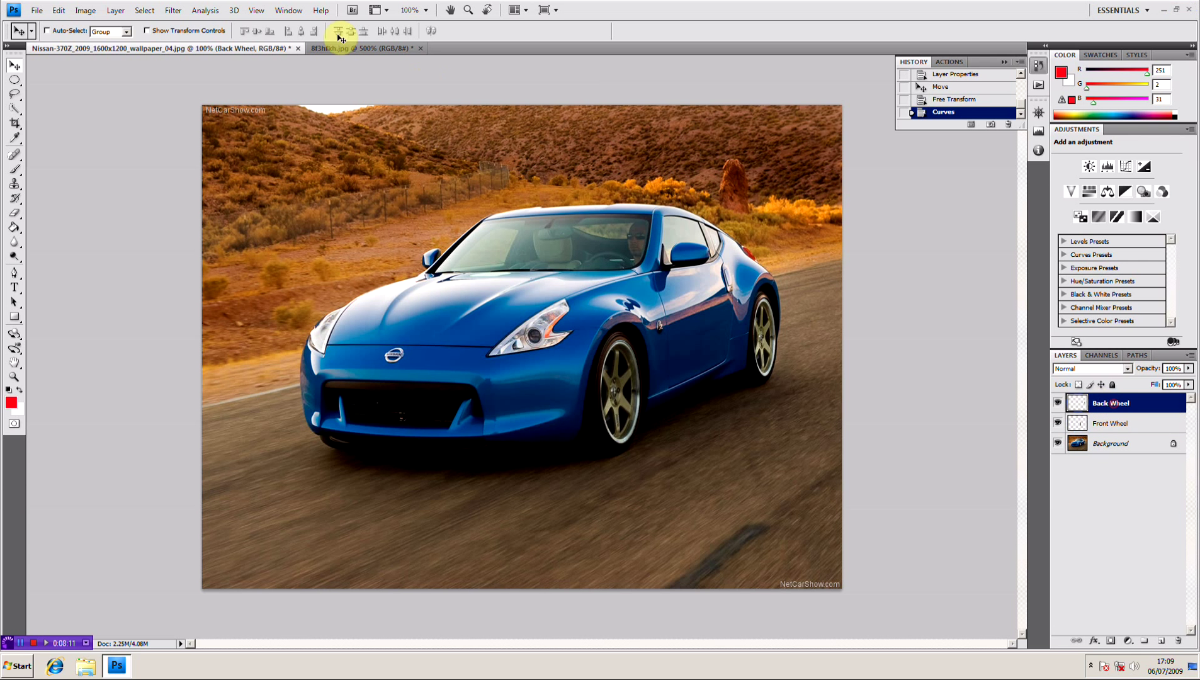
pyautogui.click(86, 10)
pyautogui.moveTo(107, 42)
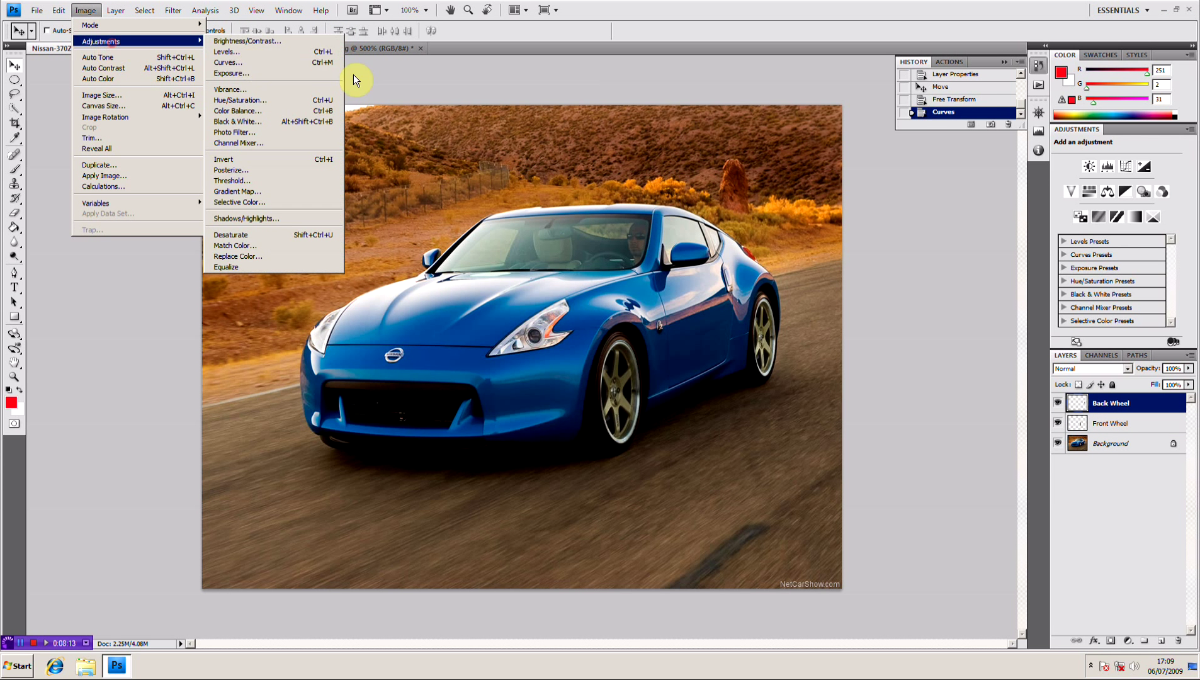
pyautogui.click(295, 61)
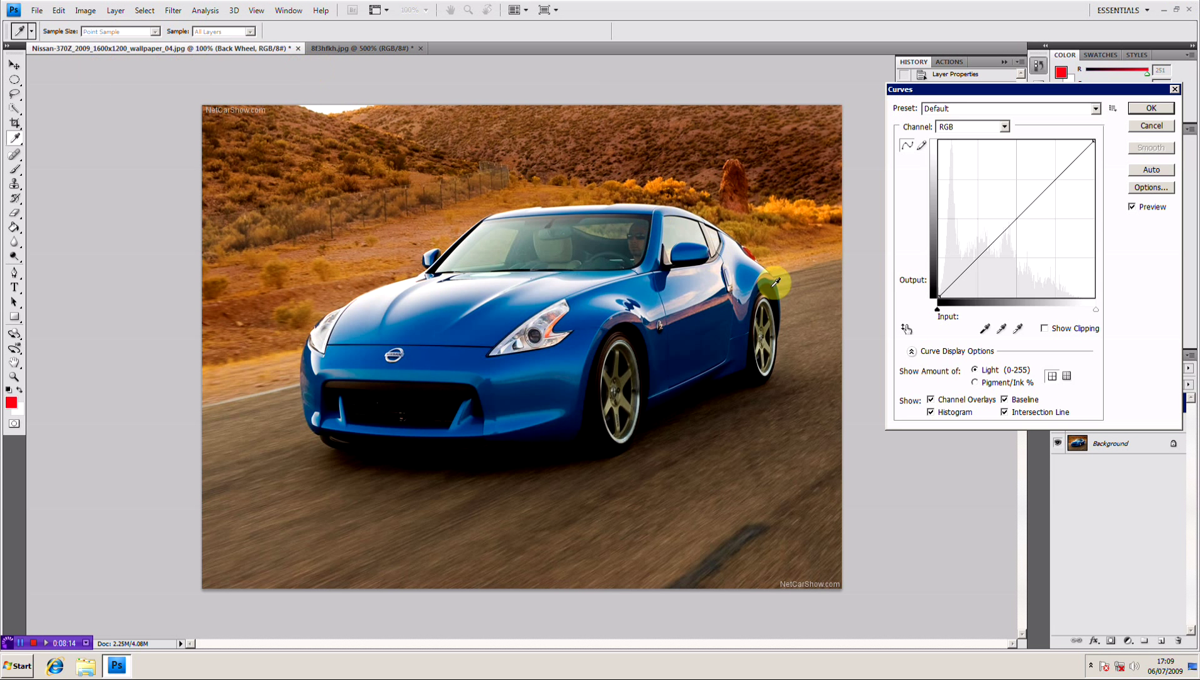
pyautogui.click(1019, 218)
pyautogui.moveTo(1018, 217); pyautogui.dragTo(1029, 231)
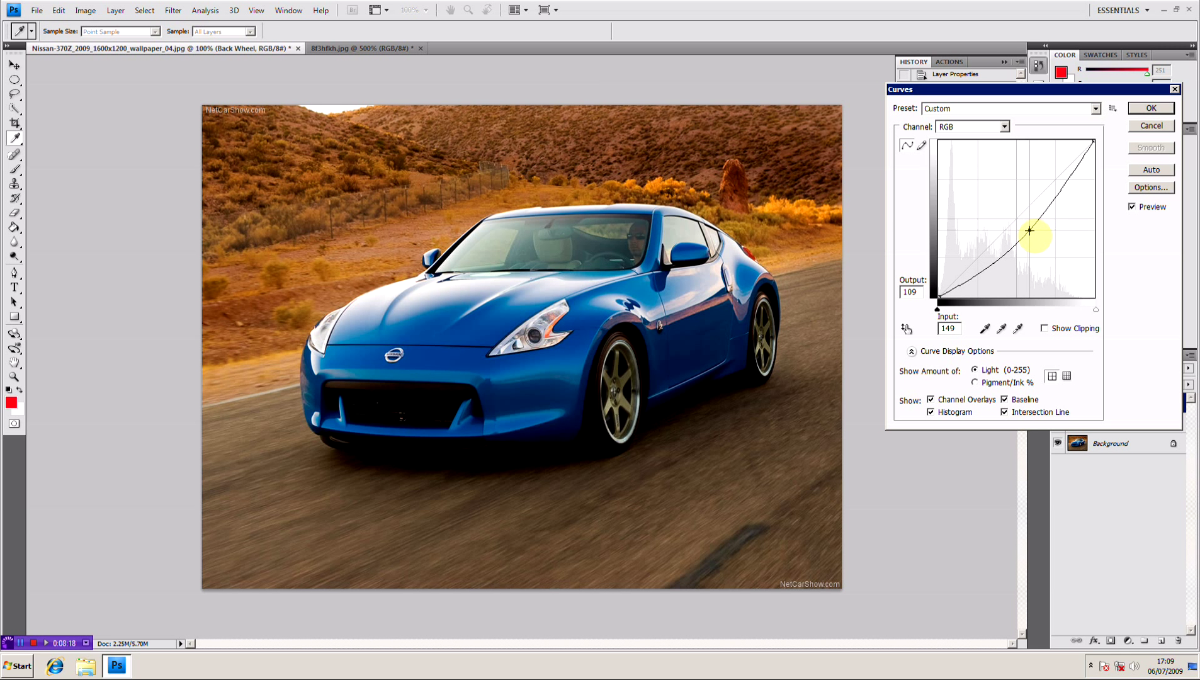
pyautogui.click(1151, 109)
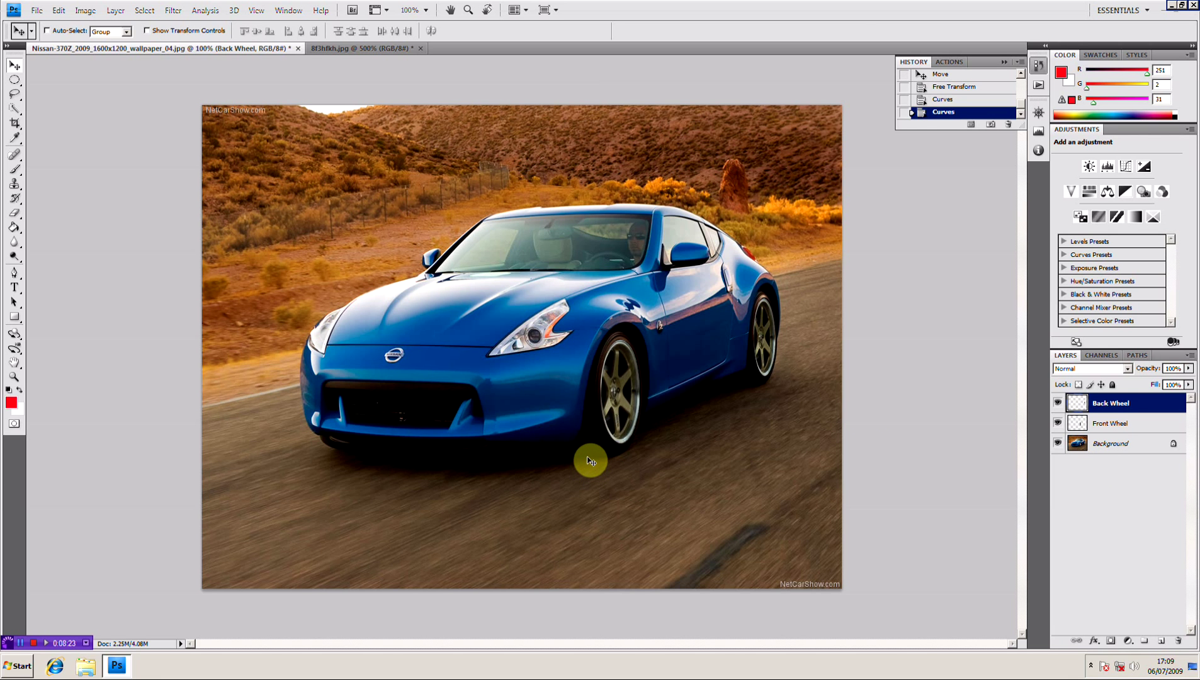
# At 300% zoom, duplicate the Background layer and name the copy 'Car'
pyautogui.hotkey('ctrl', '+')
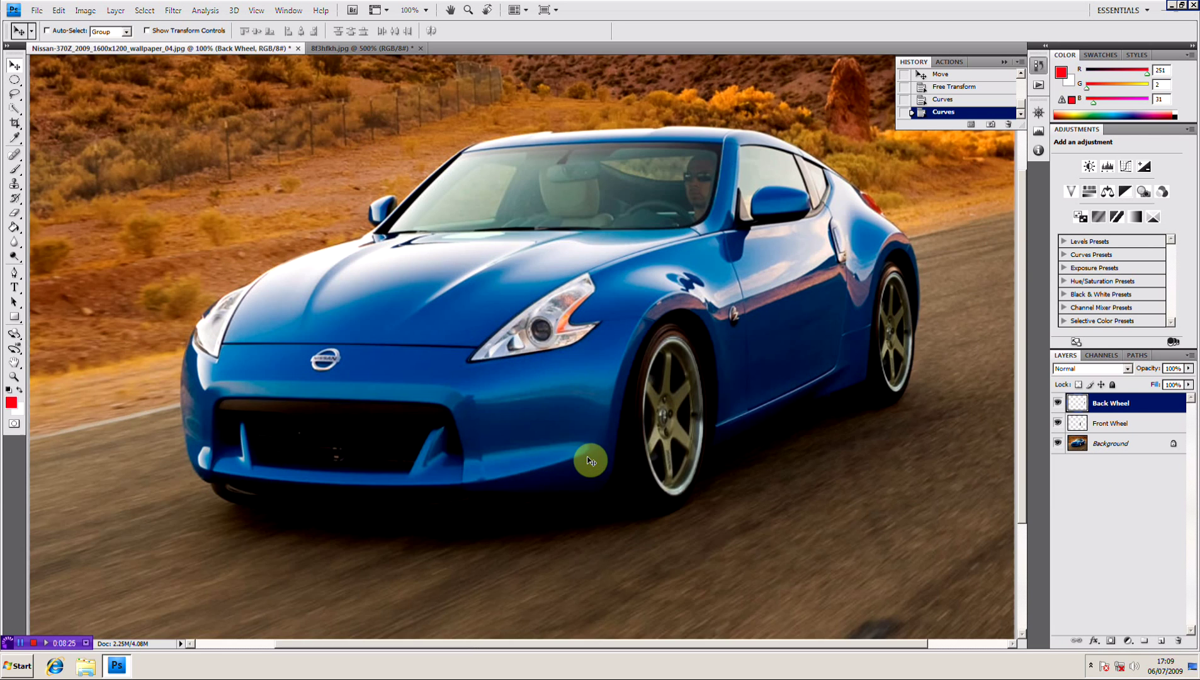
pyautogui.moveTo(858, 352); pyautogui.dragTo(747, 343)
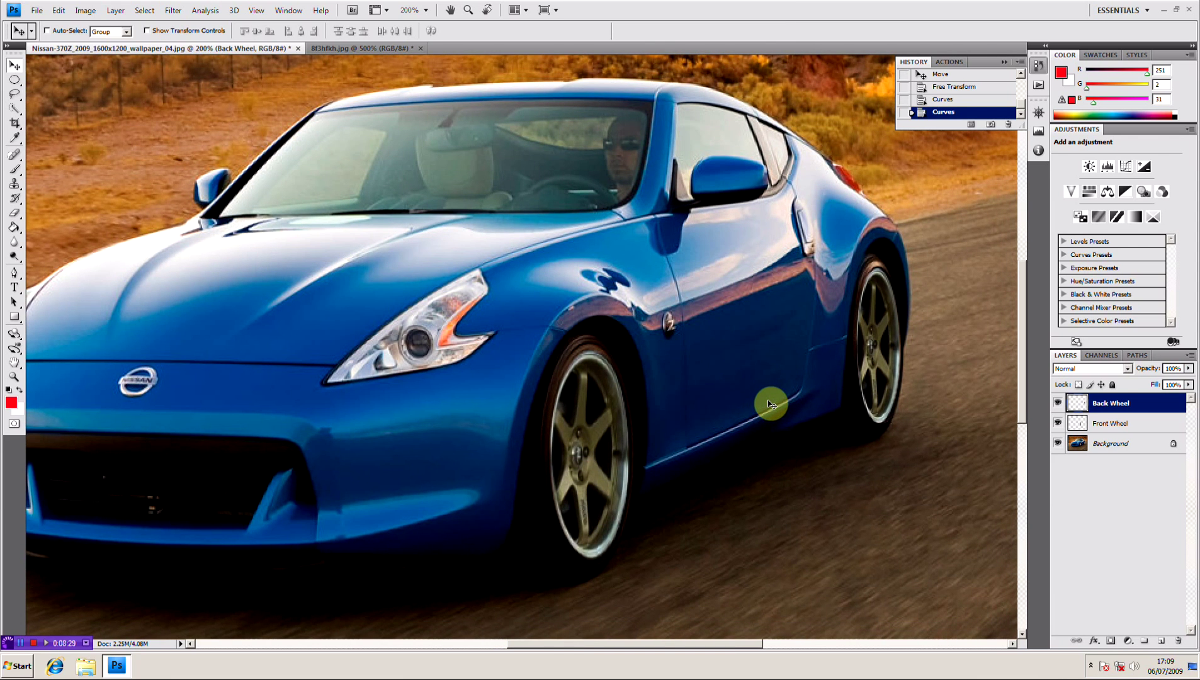
pyautogui.hotkey('ctrl', '+')
pyautogui.moveTo(750, 361); pyautogui.dragTo(506, 337)
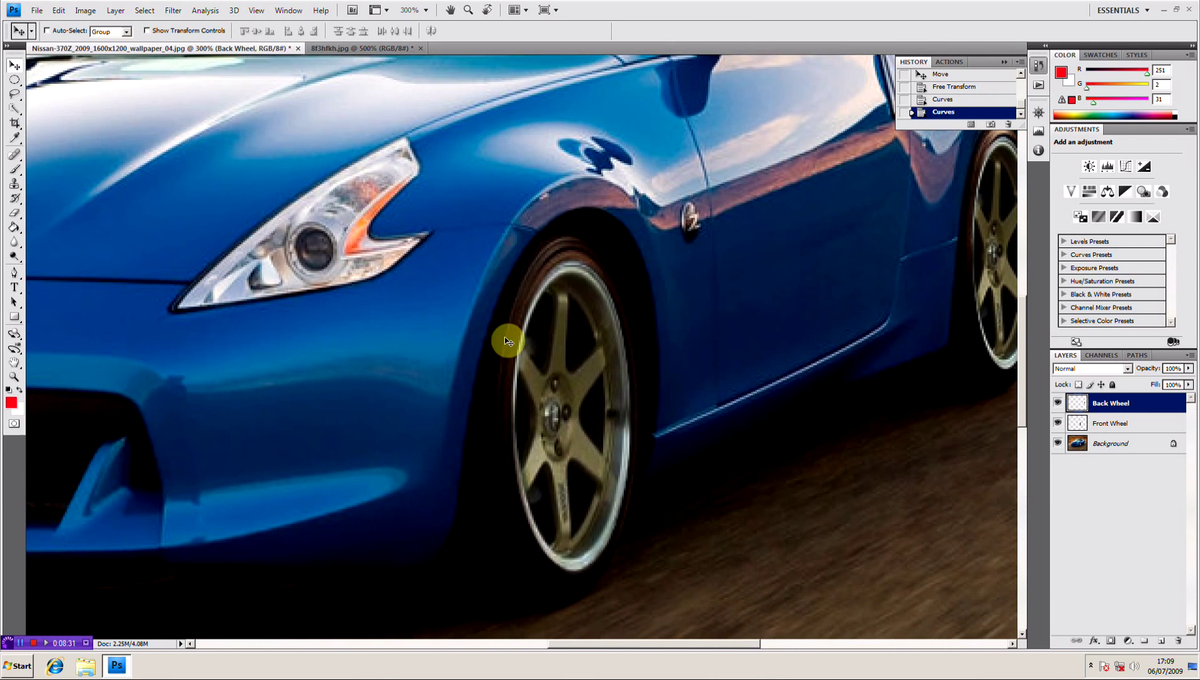
pyautogui.click(1102, 444)
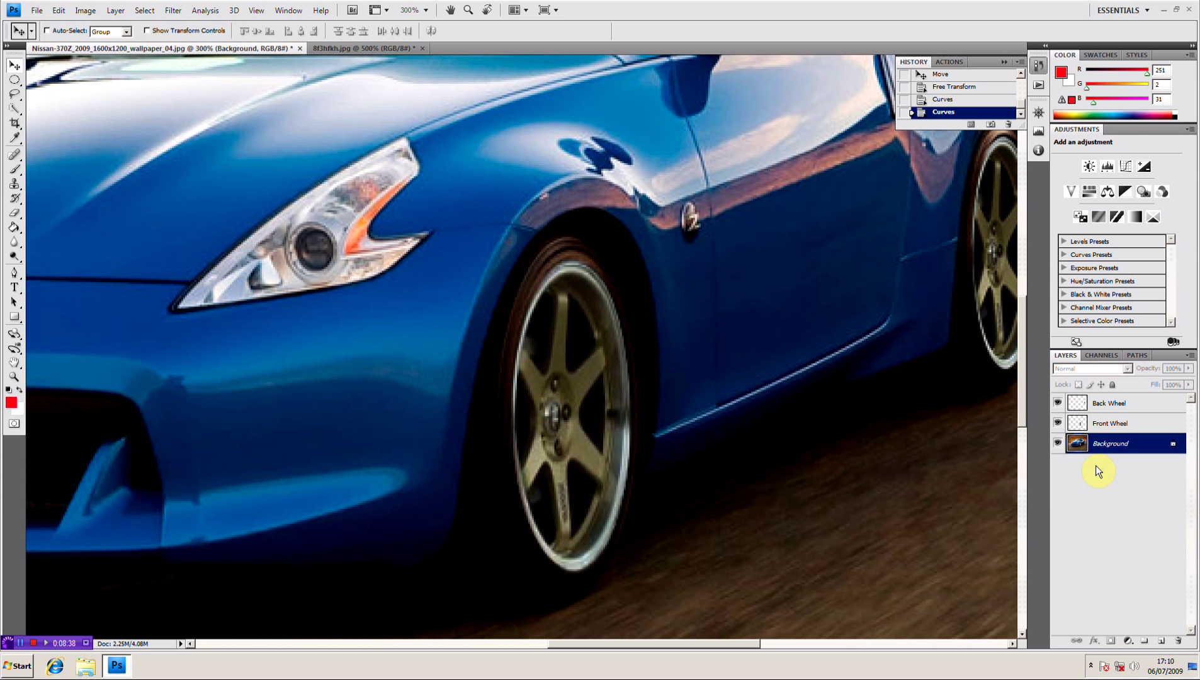
pyautogui.hotkey('ctrl', 'j')
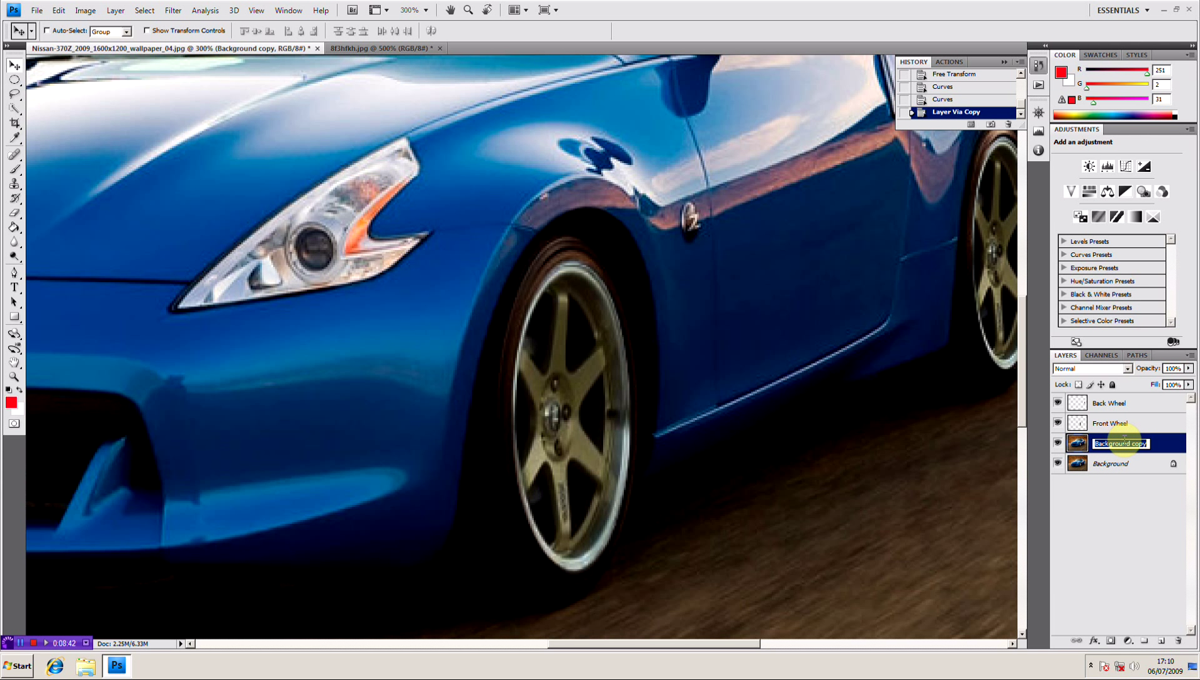
pyautogui.write('r')
pyautogui.press('Return')
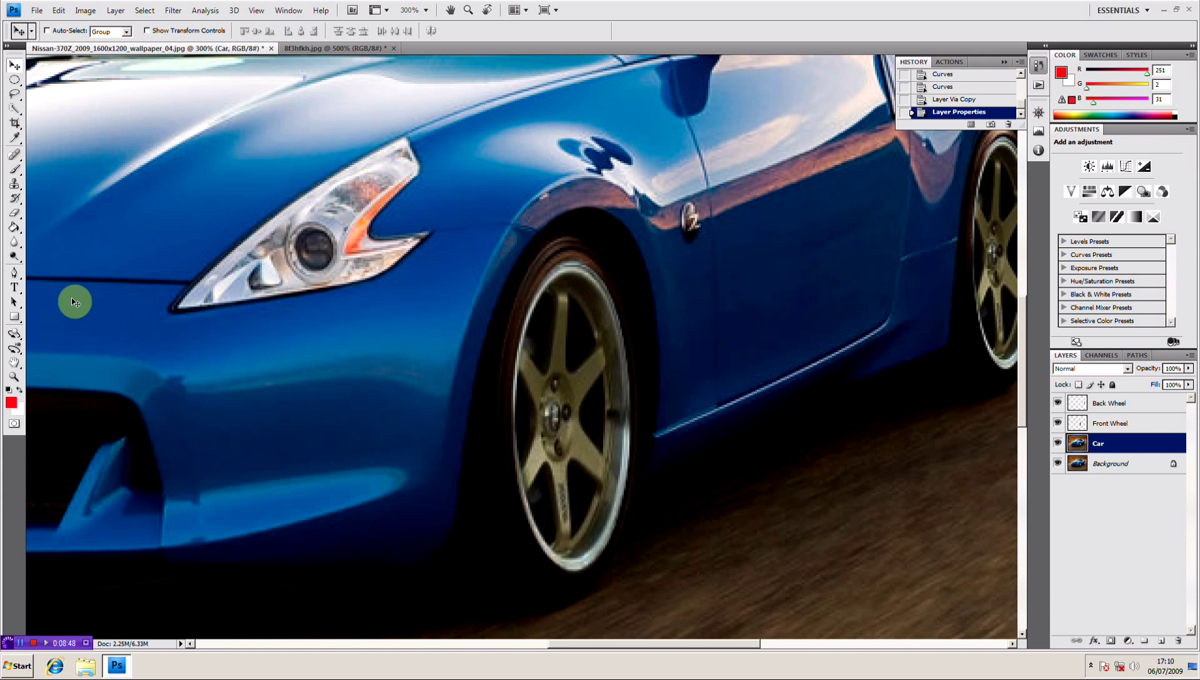
# Set up the Burn Tool with Shadows range, 16% exposure and brush size 25
pyautogui.click(18, 258)
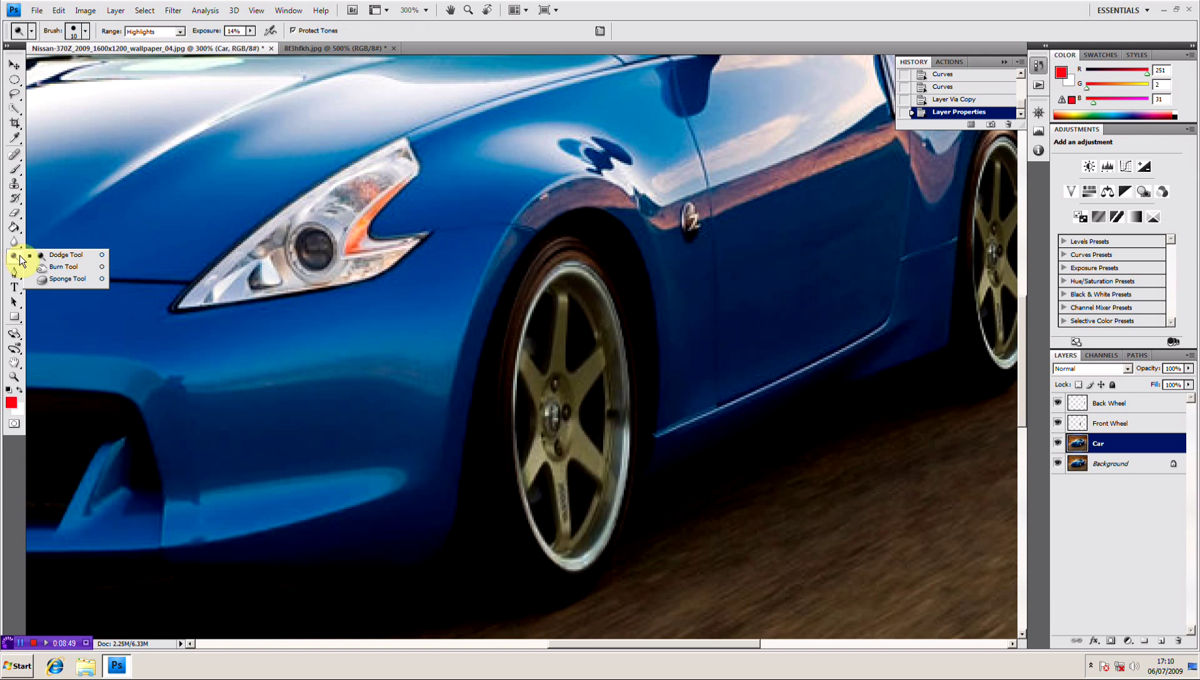
pyautogui.click(63, 266)
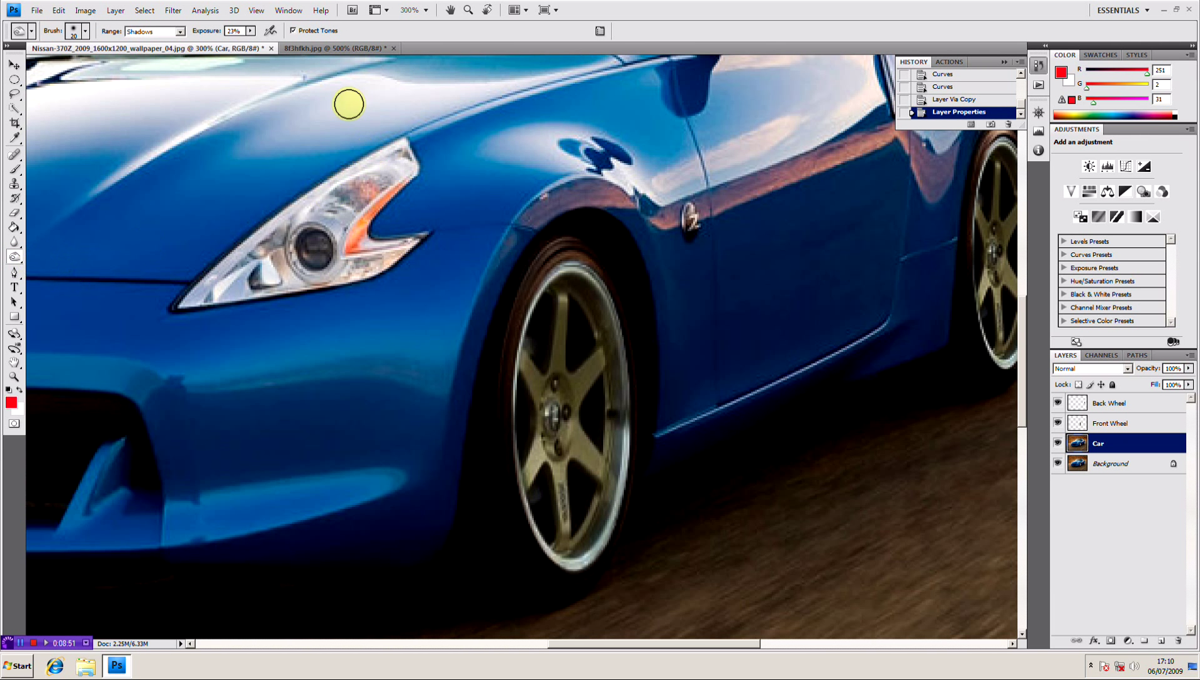
pyautogui.click(153, 33)
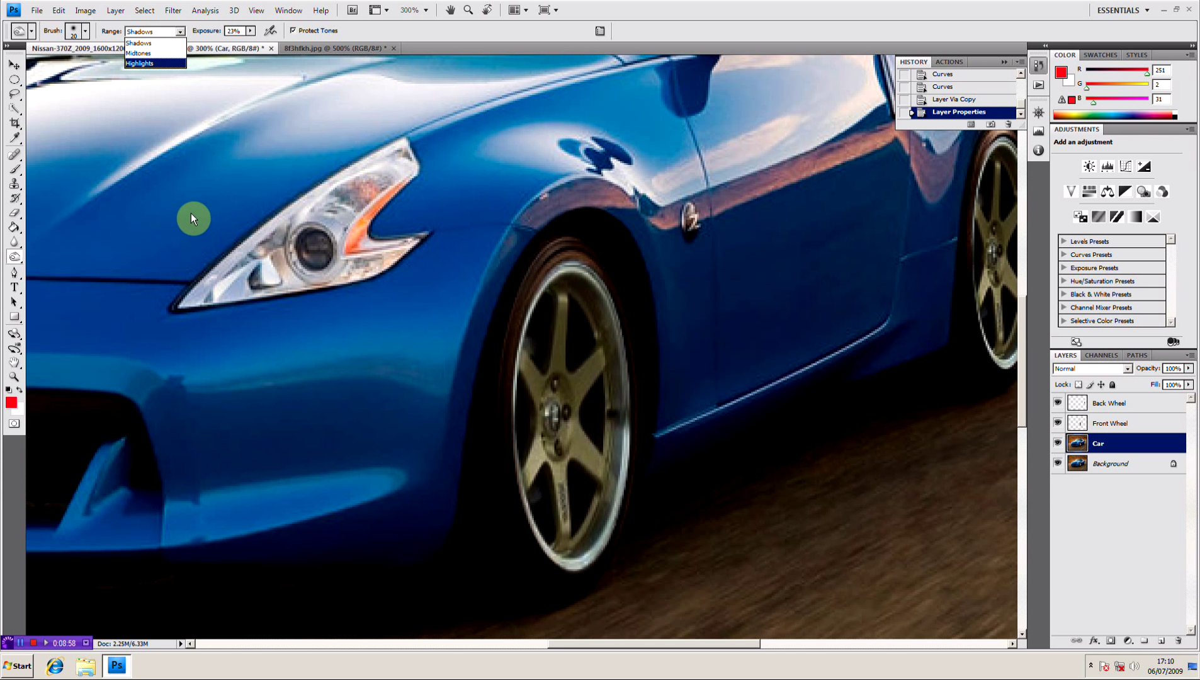
pyautogui.click(210, 24)
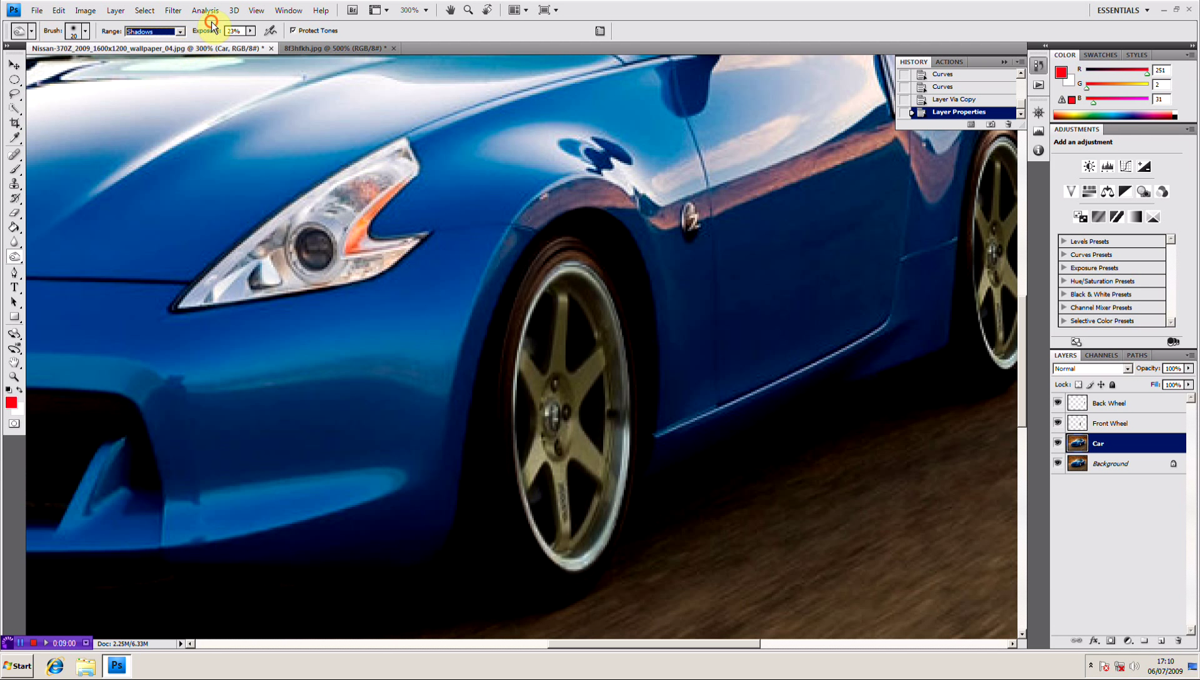
pyautogui.click(250, 33)
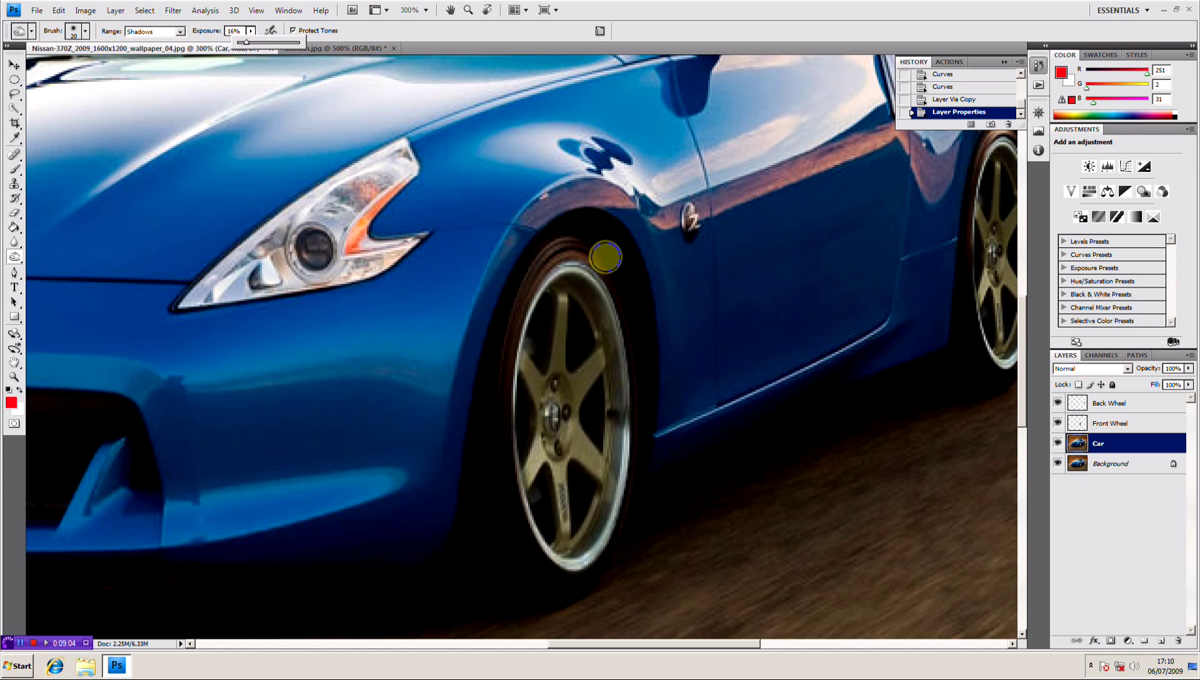
pyautogui.press(']')
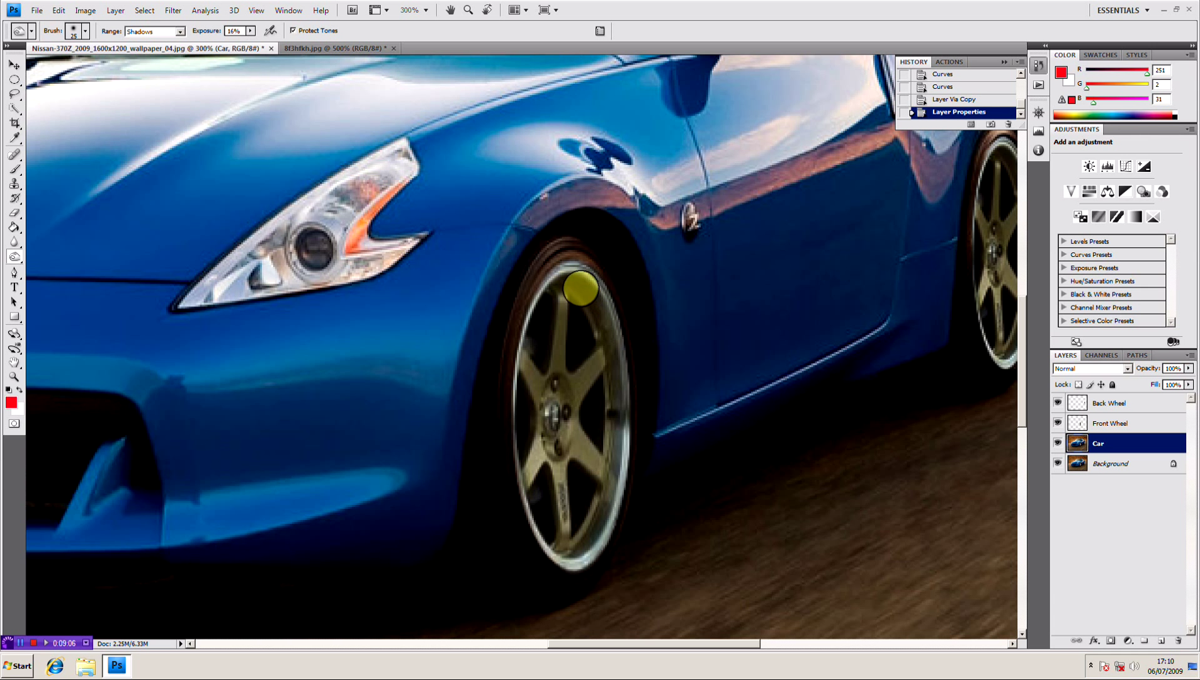
# Burn the front tyre along the rim edge and the rear wheel arch edge
pyautogui.moveTo(552, 263)
pyautogui.mouseDown()
pyautogui.moveTo(531, 300)
pyautogui.moveTo(508, 364)
pyautogui.moveTo(557, 279)
pyautogui.moveTo(581, 268)
pyautogui.moveTo(617, 321)
pyautogui.moveTo(604, 292)
pyautogui.moveTo(622, 431)
pyautogui.moveTo(603, 562)
pyautogui.moveTo(542, 587)
pyautogui.moveTo(510, 451)
pyautogui.moveTo(515, 469)
pyautogui.moveTo(513, 363)
pyautogui.moveTo(497, 426)
pyautogui.moveTo(520, 319)
pyautogui.moveTo(494, 398)
pyautogui.moveTo(551, 249)
pyautogui.moveTo(571, 251)
pyautogui.moveTo(547, 269)
pyautogui.moveTo(574, 260)
pyautogui.moveTo(541, 294)
pyautogui.moveTo(589, 265)
pyautogui.mouseUp()
pyautogui.hscroll(5, 755, 351)
pyautogui.moveTo(733, 230); pyautogui.dragTo(707, 173)
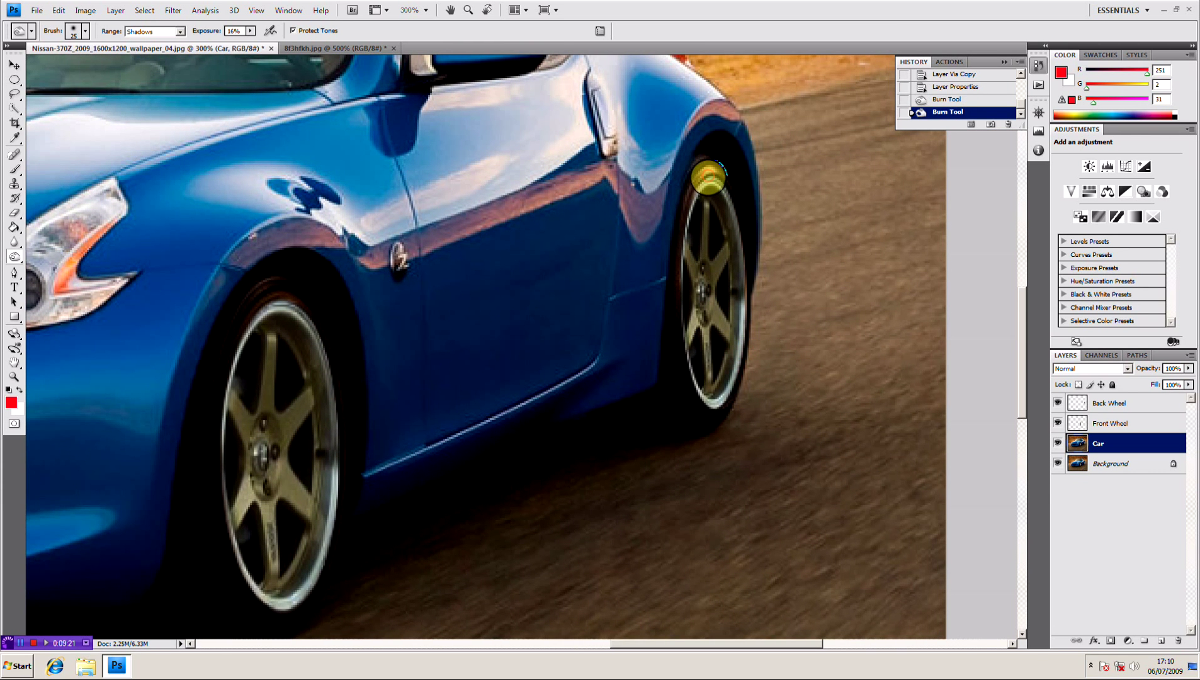
pyautogui.moveTo(707, 184); pyautogui.dragTo(707, 184)
# With brush size 10 at 24% exposure, burn the rear arch, tyre and front tyre edges
pyautogui.press('[')
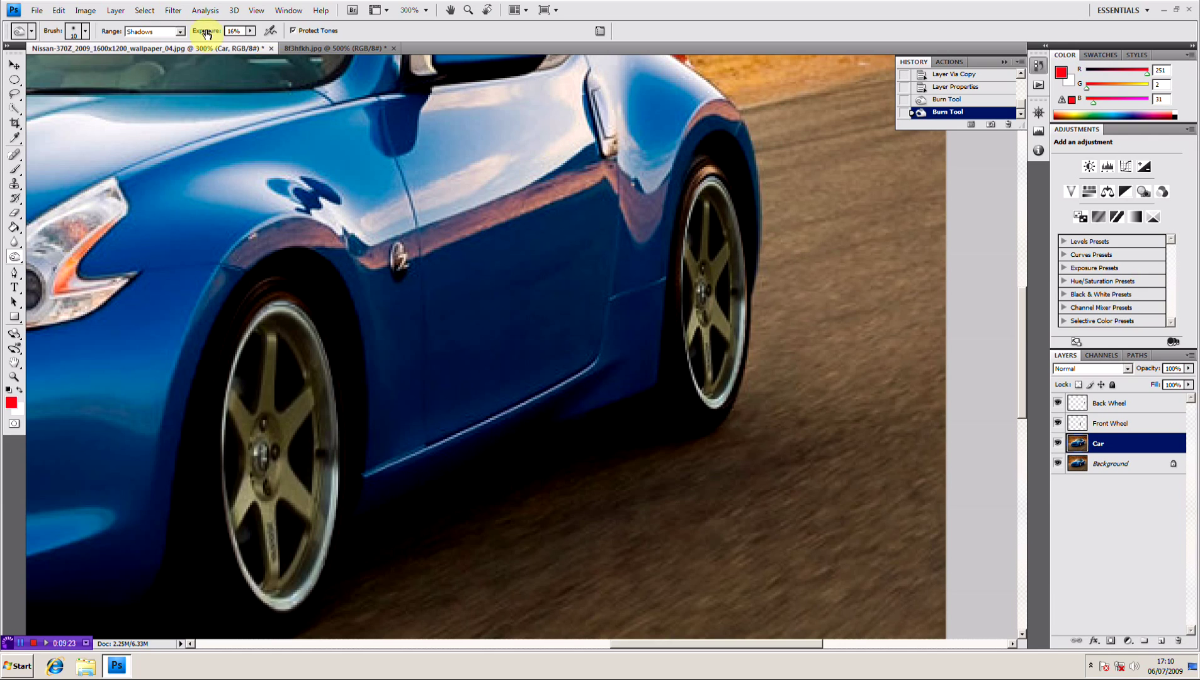
pyautogui.click(252, 30)
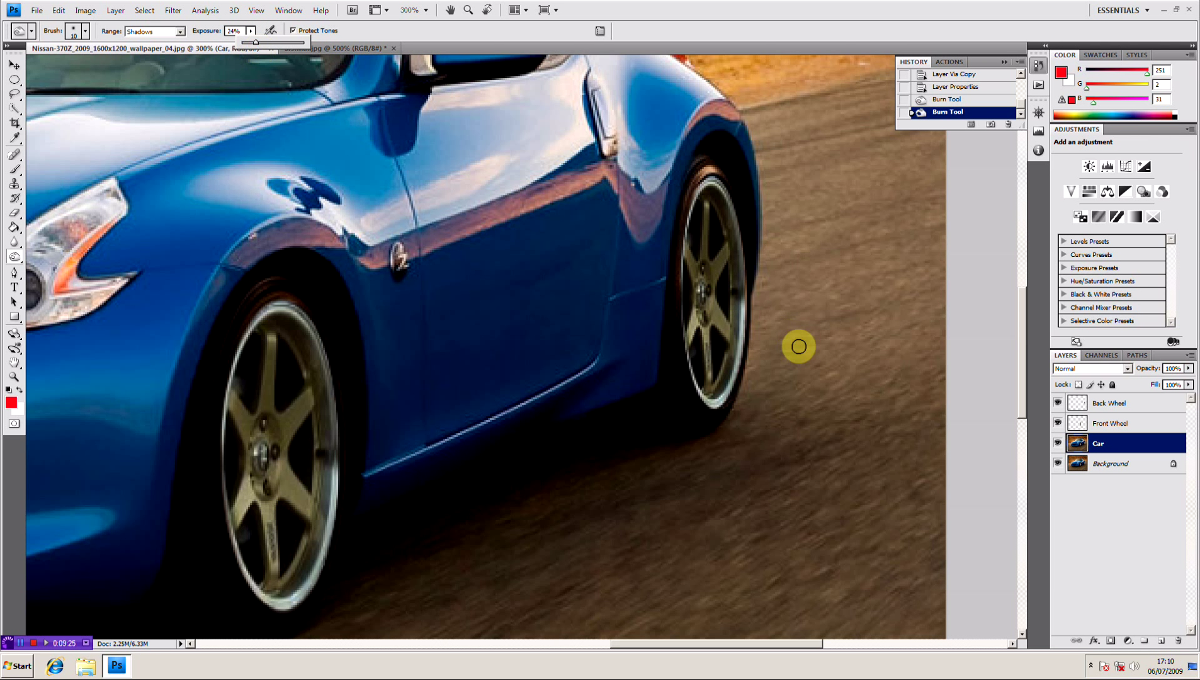
pyautogui.click(708, 171)
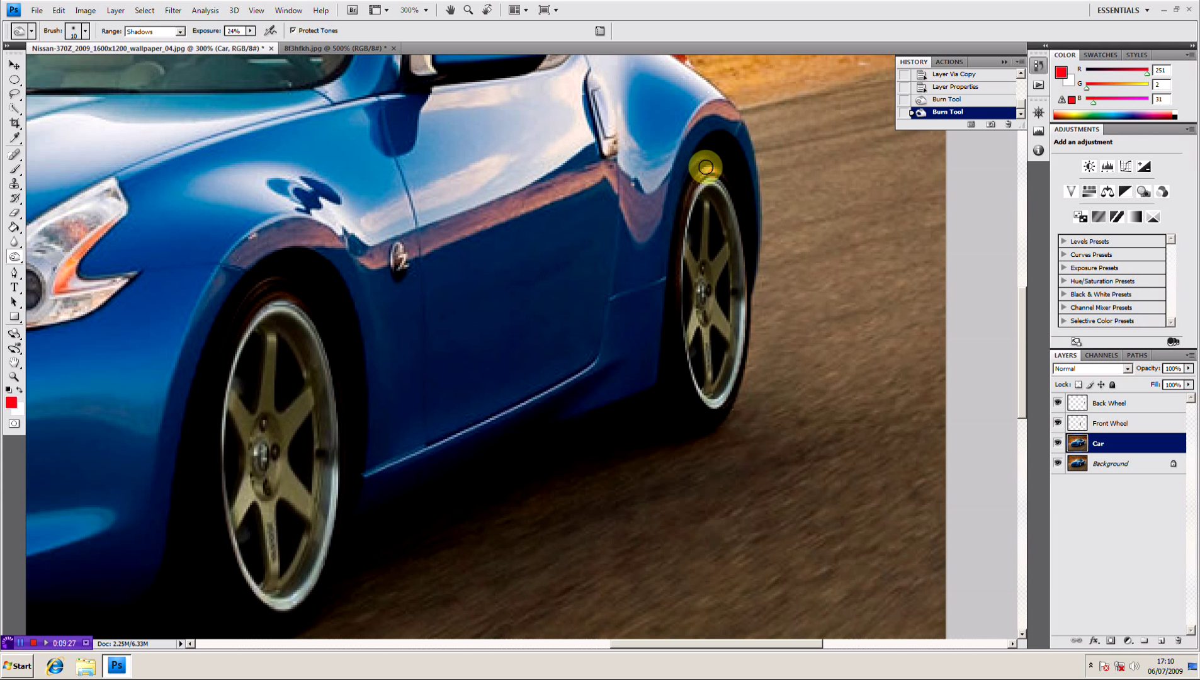
pyautogui.moveTo(713, 167)
pyautogui.mouseDown()
pyautogui.moveTo(692, 184)
pyautogui.moveTo(679, 311)
pyautogui.moveTo(686, 216)
pyautogui.moveTo(707, 173)
pyautogui.moveTo(726, 172)
pyautogui.moveTo(723, 186)
pyautogui.moveTo(710, 182)
pyautogui.moveTo(752, 304)
pyautogui.moveTo(728, 417)
pyautogui.mouseUp()
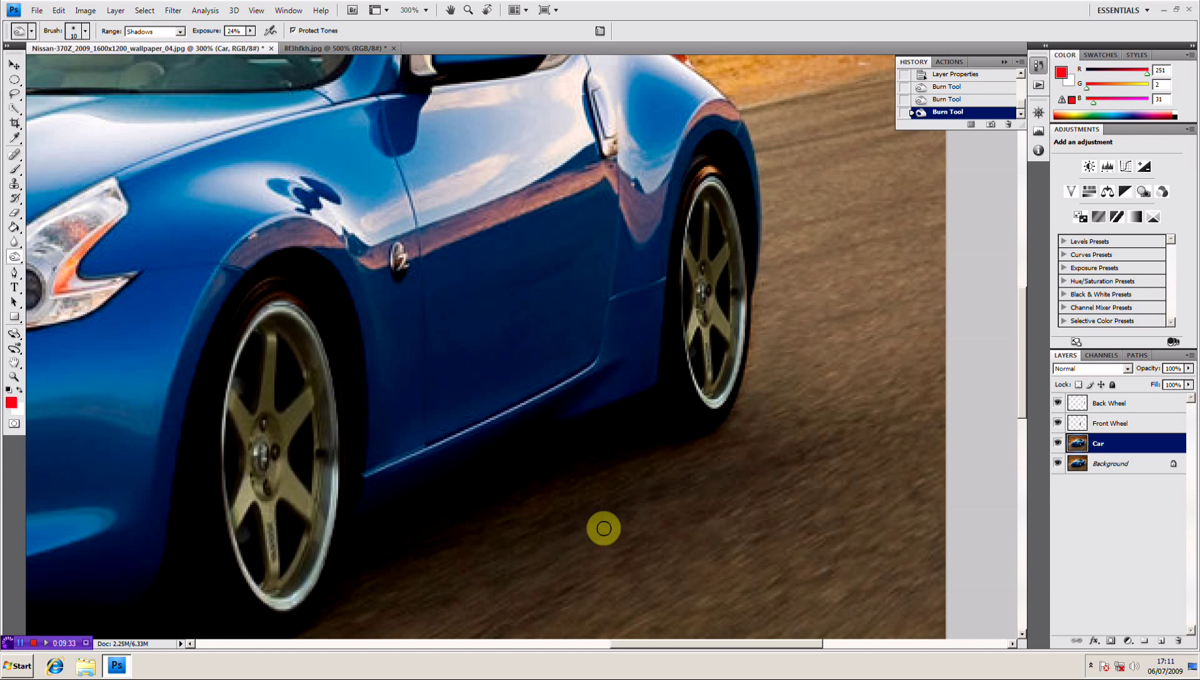
pyautogui.moveTo(355, 535)
pyautogui.mouseDown()
pyautogui.moveTo(332, 356)
pyautogui.moveTo(341, 516)
pyautogui.moveTo(324, 598)
pyautogui.mouseUp()
pyautogui.moveTo(310, 316)
pyautogui.mouseDown()
pyautogui.moveTo(284, 294)
pyautogui.moveTo(249, 298)
pyautogui.moveTo(277, 318)
pyautogui.moveTo(282, 291)
pyautogui.moveTo(261, 303)
pyautogui.moveTo(254, 327)
pyautogui.mouseUp()
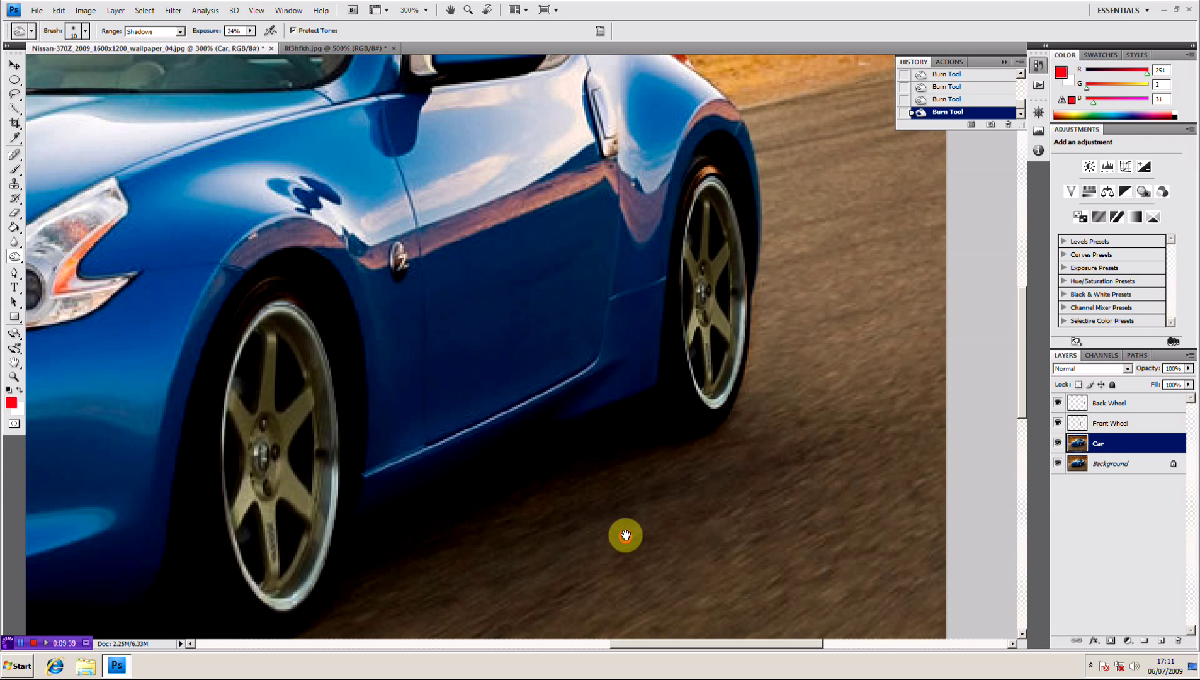
pyautogui.moveTo(624, 536)
pyautogui.mouseDown()
pyautogui.moveTo(616, 399)
pyautogui.moveTo(702, 399)
pyautogui.moveTo(630, 244)
pyautogui.moveTo(594, 222)
pyautogui.mouseUp()
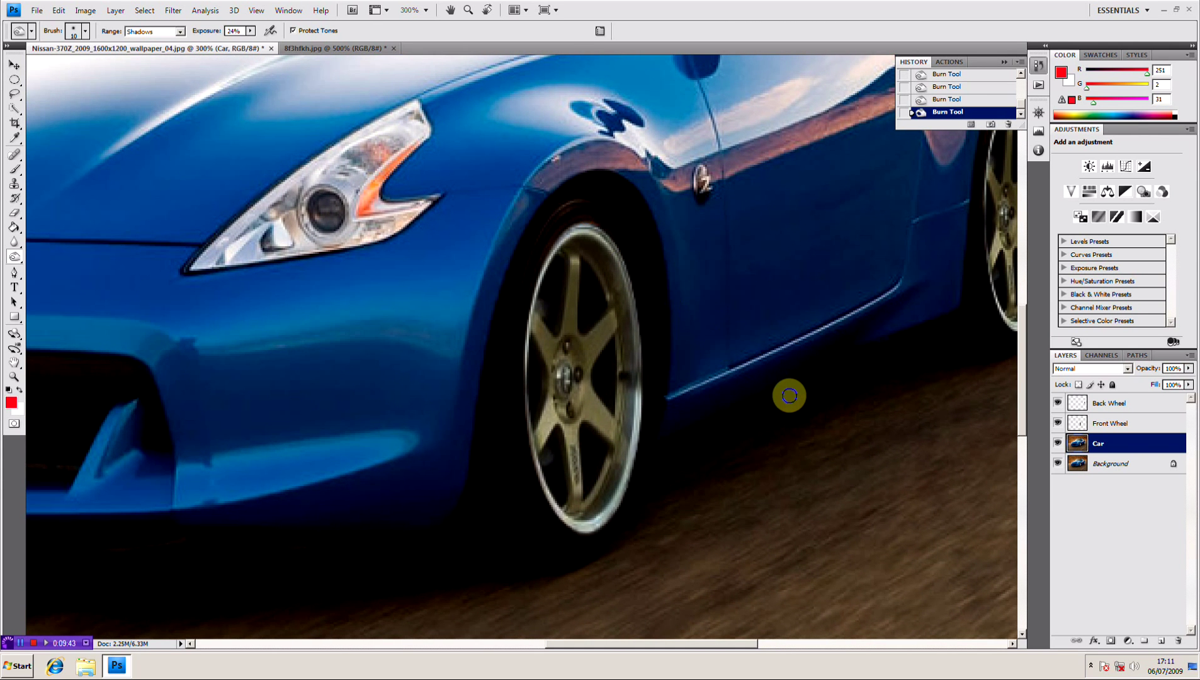
pyautogui.hotkey('ctrl', '-')
pyautogui.hotkey('ctrl', '-')
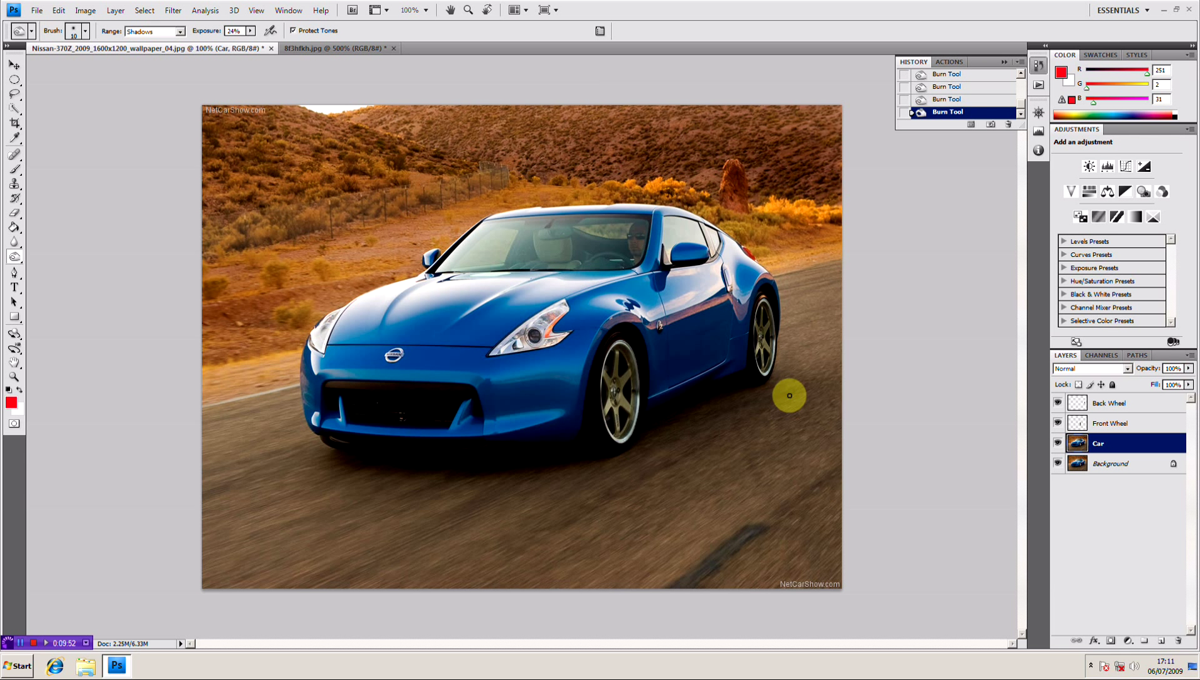
# Select the Front Wheel layer and switch the Burn range to Highlights
pyautogui.click(1083, 423)
pyautogui.click(637, 403)
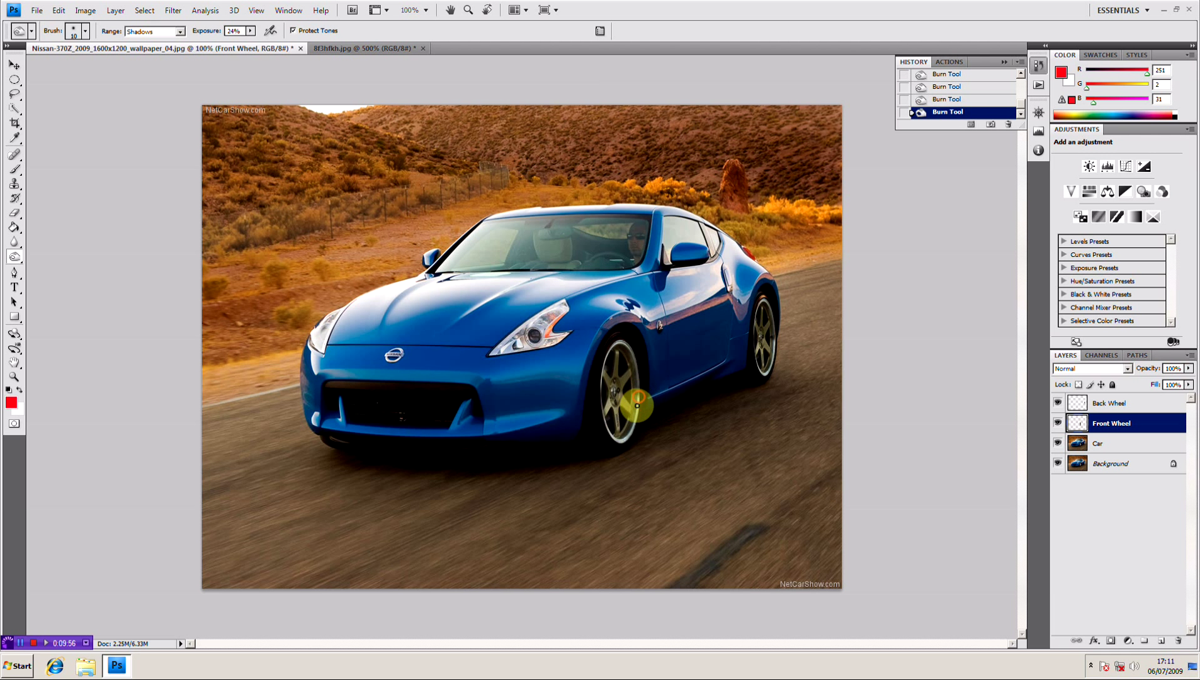
pyautogui.click(154, 31)
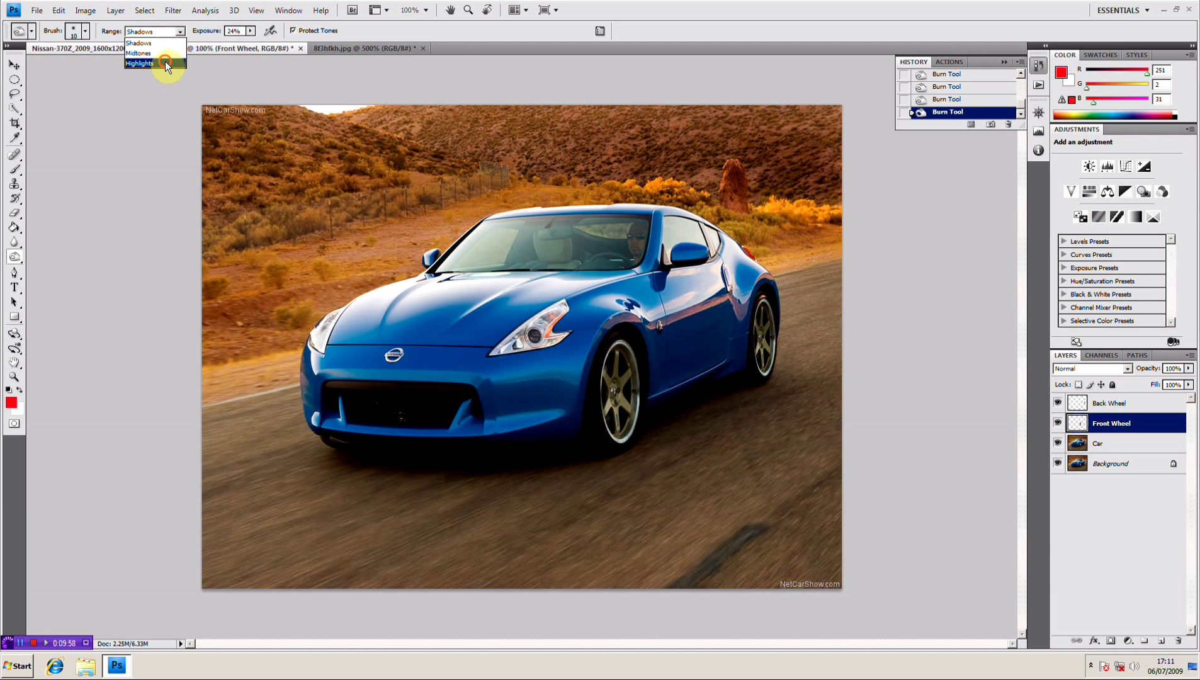
pyautogui.click(167, 61)
# Burn down the bright highlights around the front and rear wheel rims
pyautogui.moveTo(642, 398); pyautogui.dragTo(642, 409)
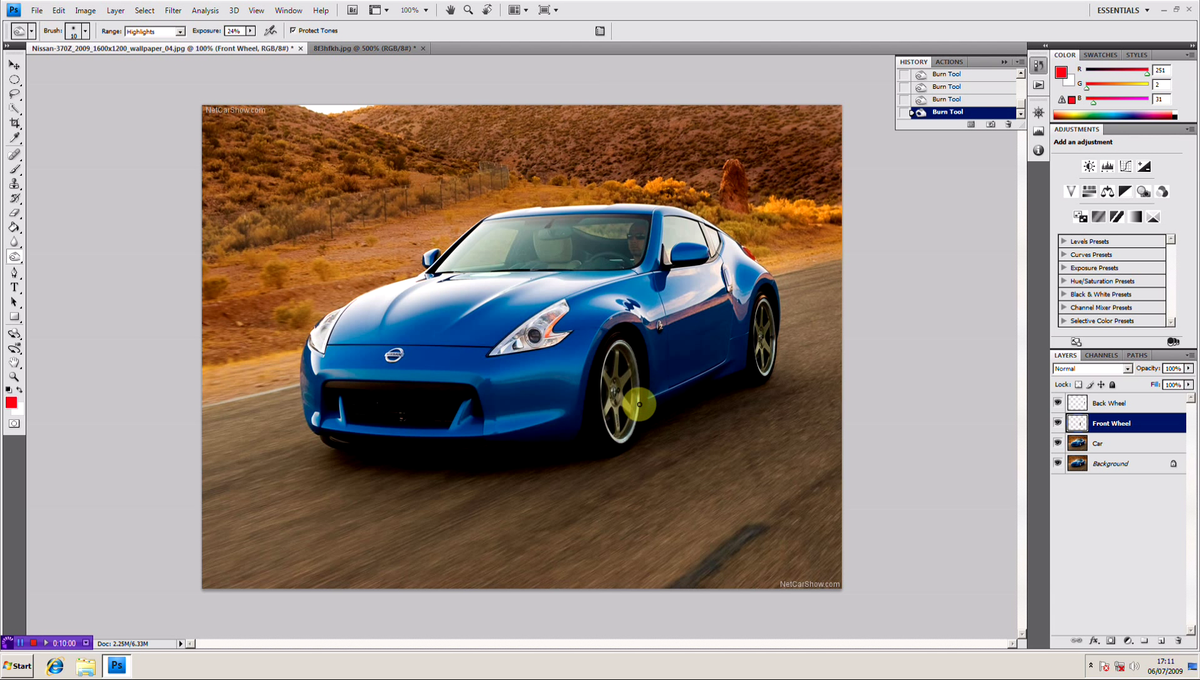
pyautogui.moveTo(632, 391); pyautogui.dragTo(609, 444)
pyautogui.click(636, 406)
pyautogui.moveTo(616, 440)
pyautogui.mouseDown()
pyautogui.moveTo(611, 407)
pyautogui.moveTo(629, 436)
pyautogui.mouseUp()
pyautogui.moveTo(764, 345)
pyautogui.mouseDown()
pyautogui.moveTo(771, 335)
pyautogui.moveTo(769, 364)
pyautogui.moveTo(773, 334)
pyautogui.mouseUp()
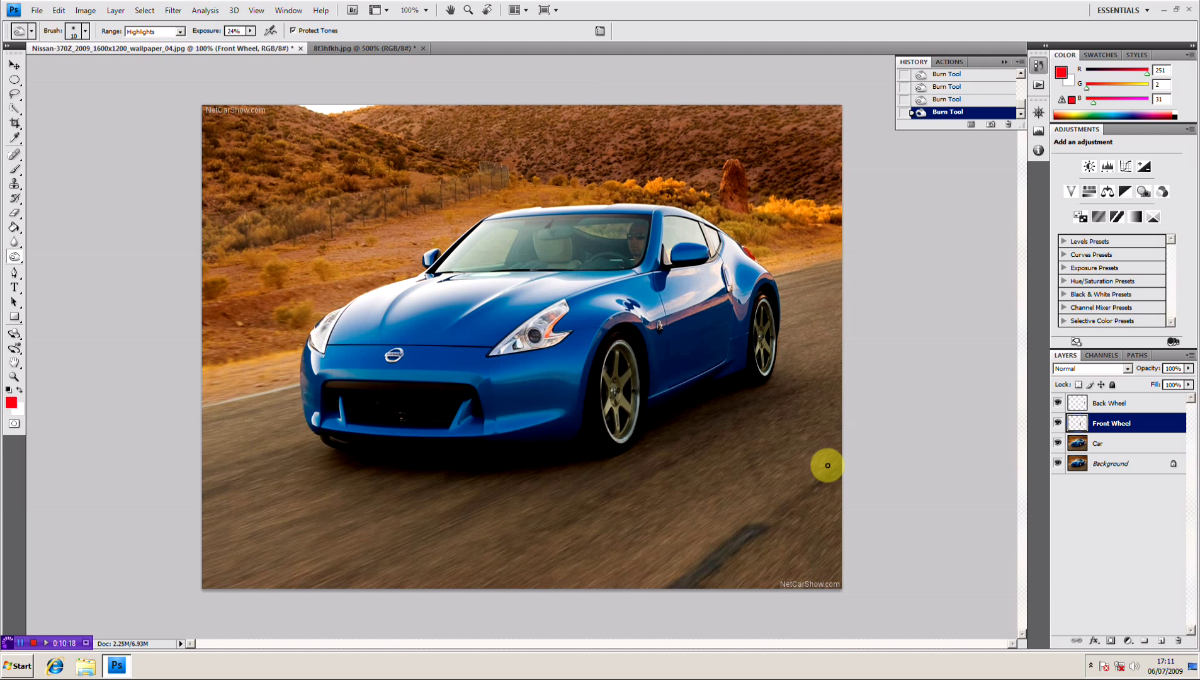